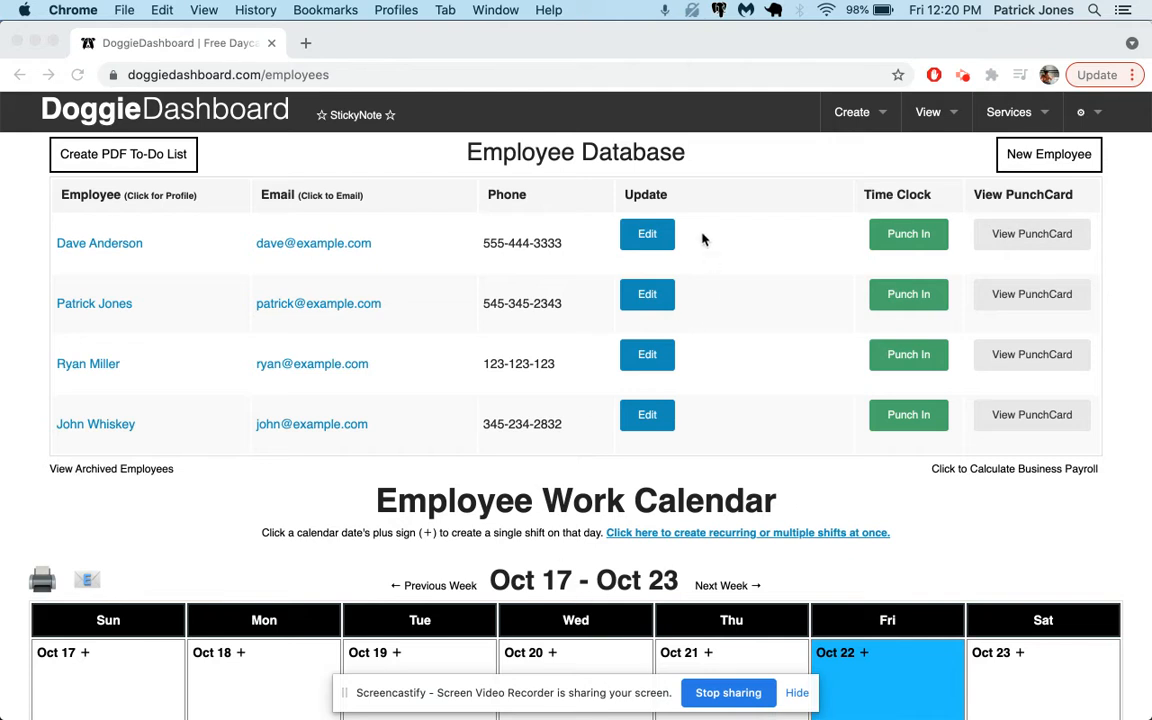
Step: Go to the home dashboard, browse its menu buttons, and reopen the Employee Database
left_click(247, 112)
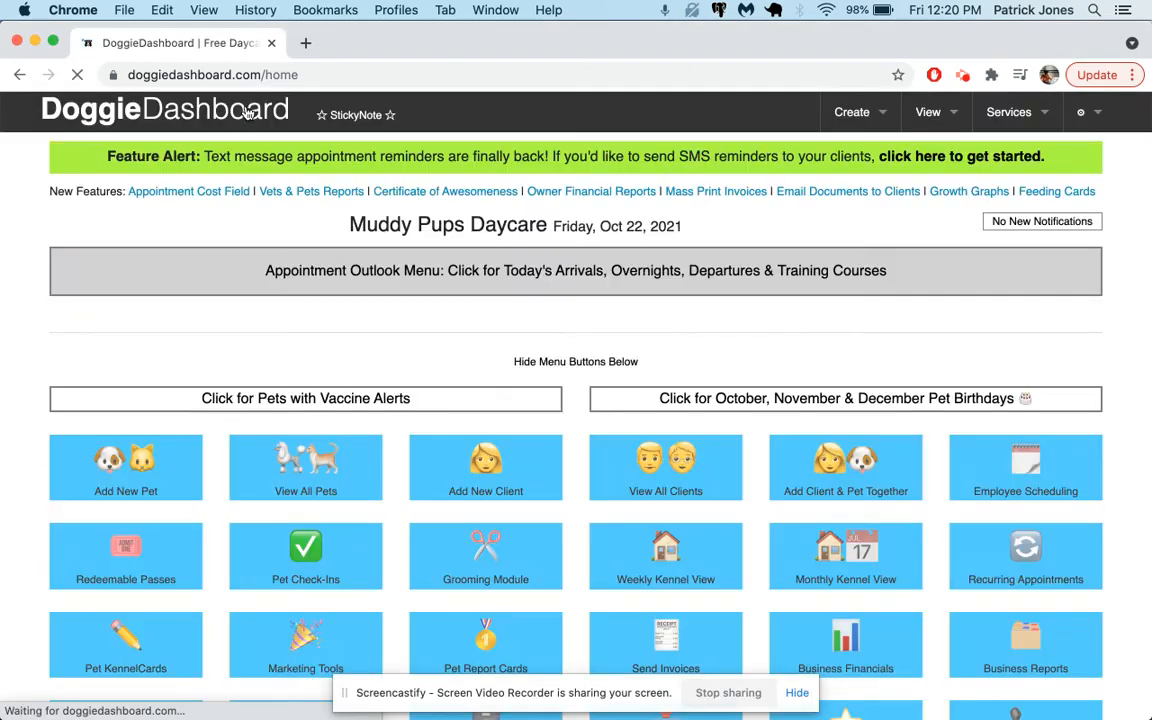
scroll(549, 261, "down", 2)
scroll(549, 261, "down", 1)
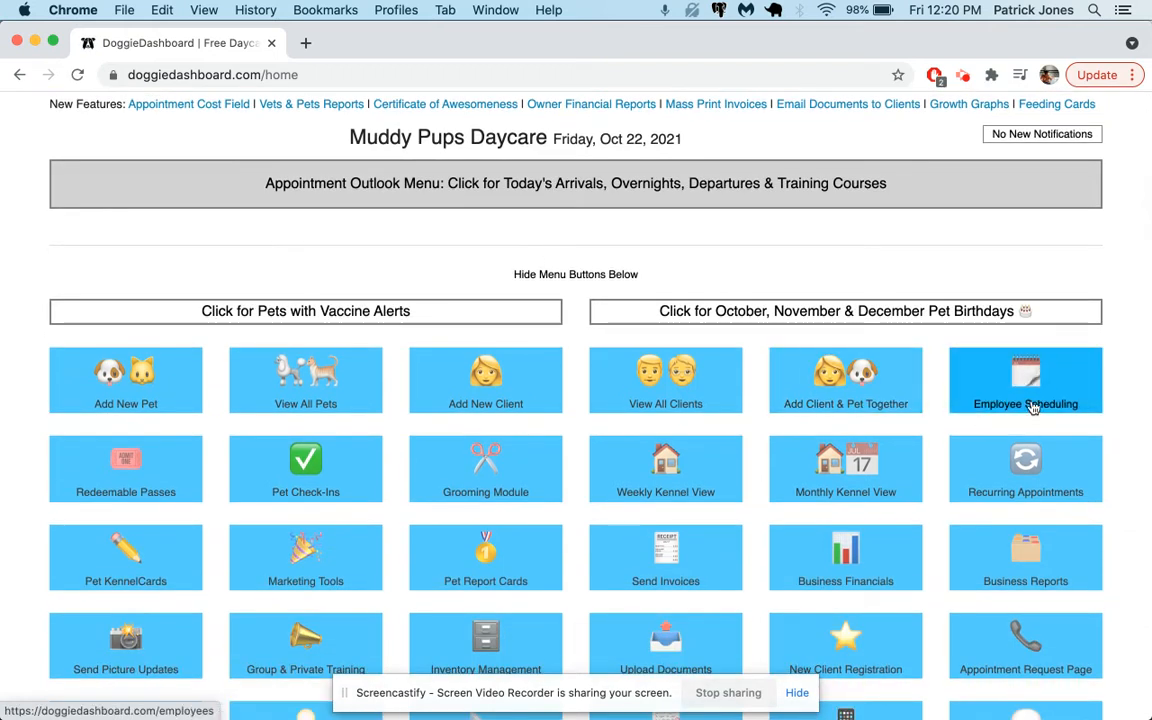
scroll(1036, 404, "up", 2)
left_click(951, 117)
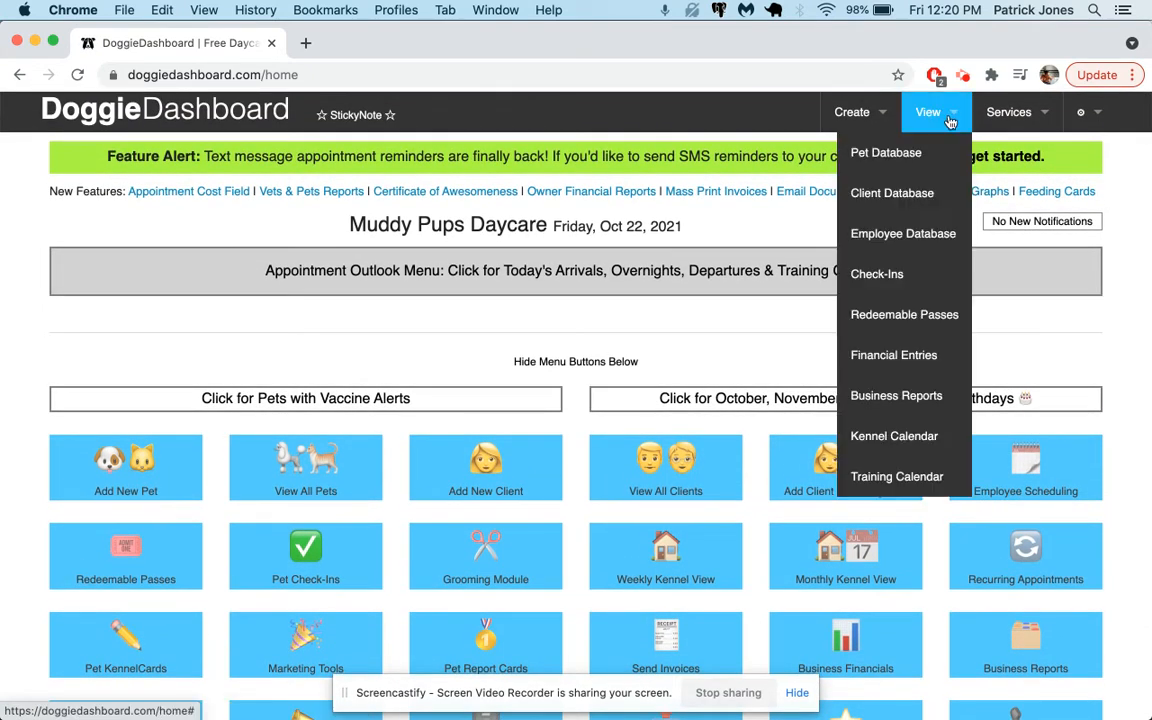
left_click(952, 237)
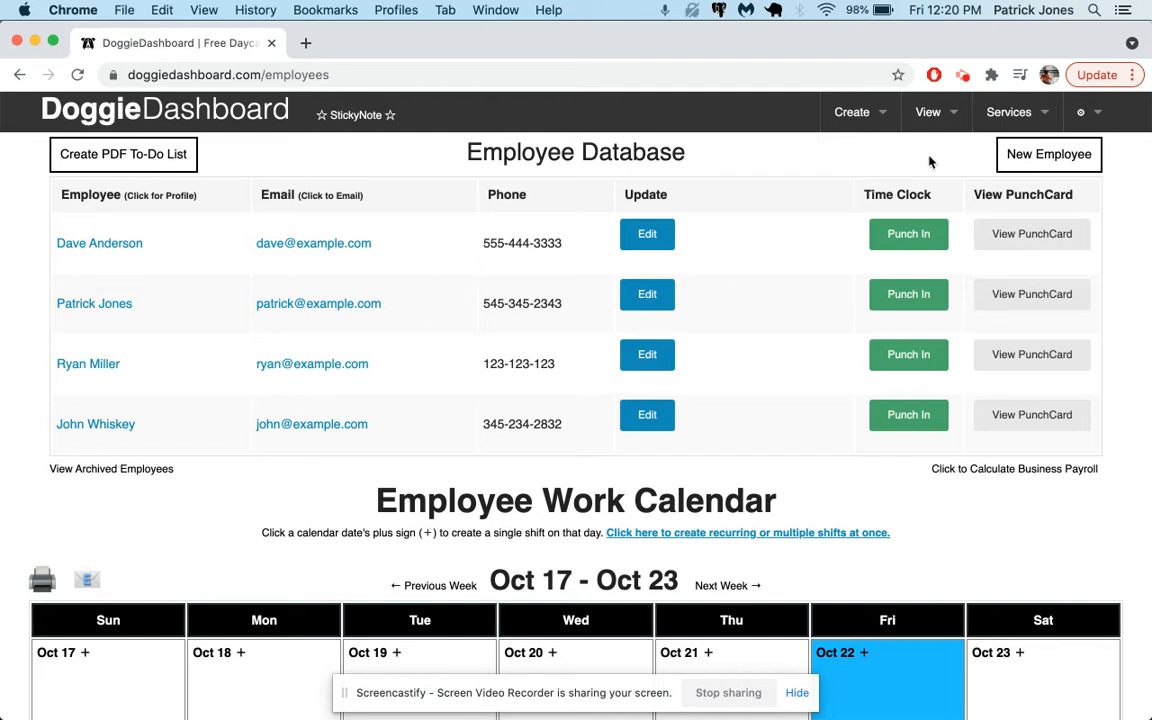
Step: Start a new employee record and enter the employee's first name, last name and phone number
left_click(1045, 155)
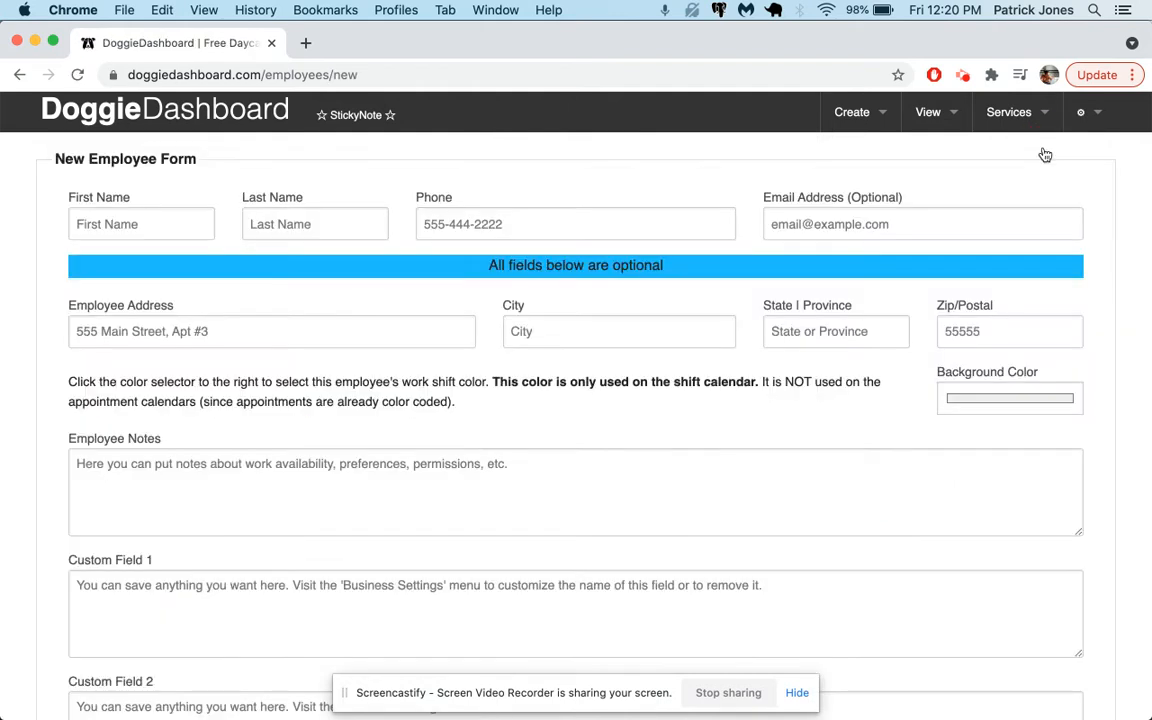
left_click(155, 217)
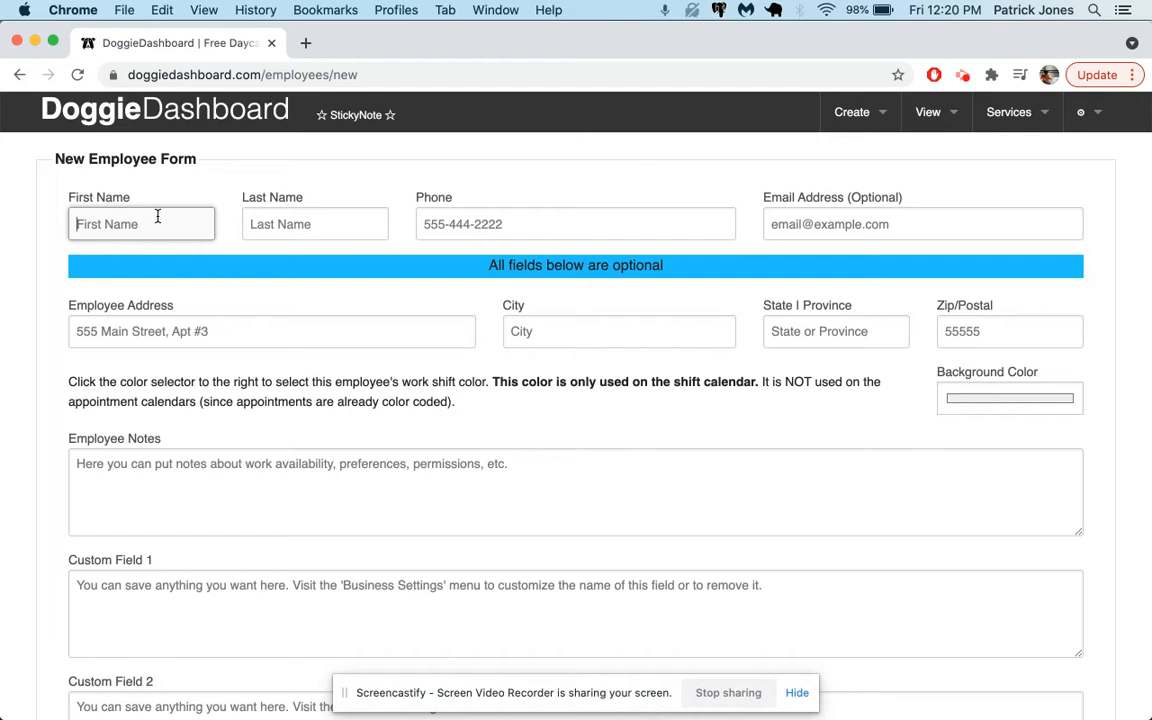
key("Tab")
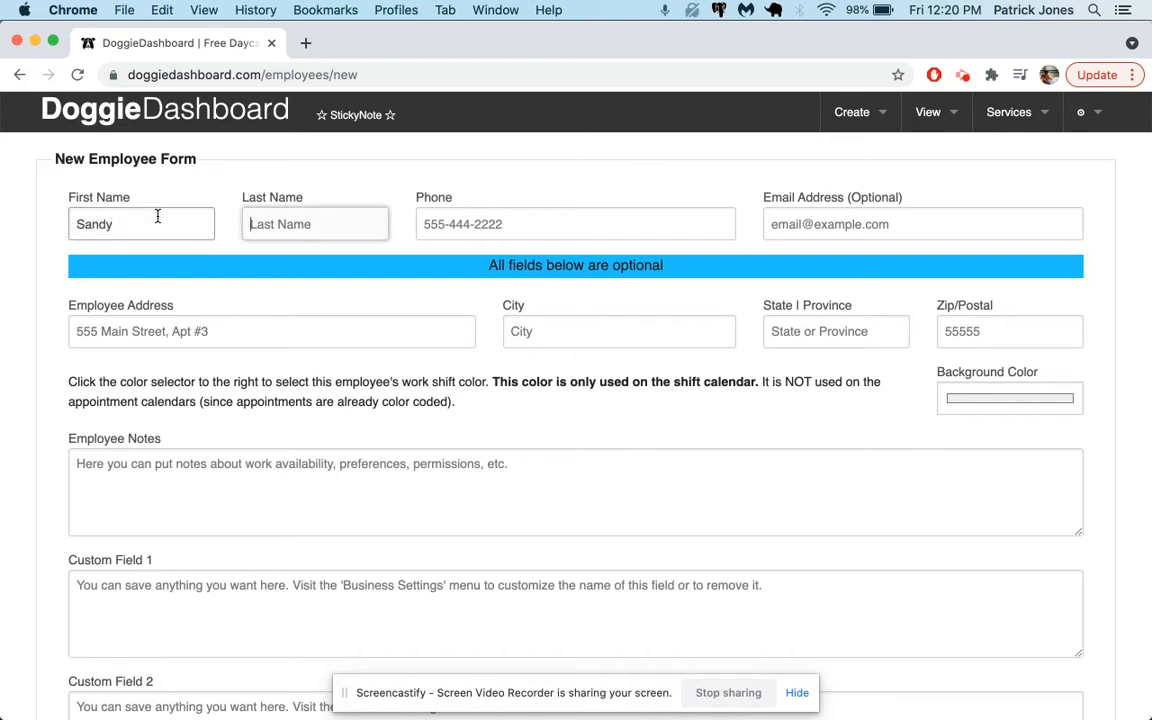
key("Tab")
type("555-434-2343")
key("Tab")
Step: Fill in the new employee's e-mail address
type("sandy@examp")
key("BackSpace")
key("BackSpace")
key("BackSpace")
type("xample.com")
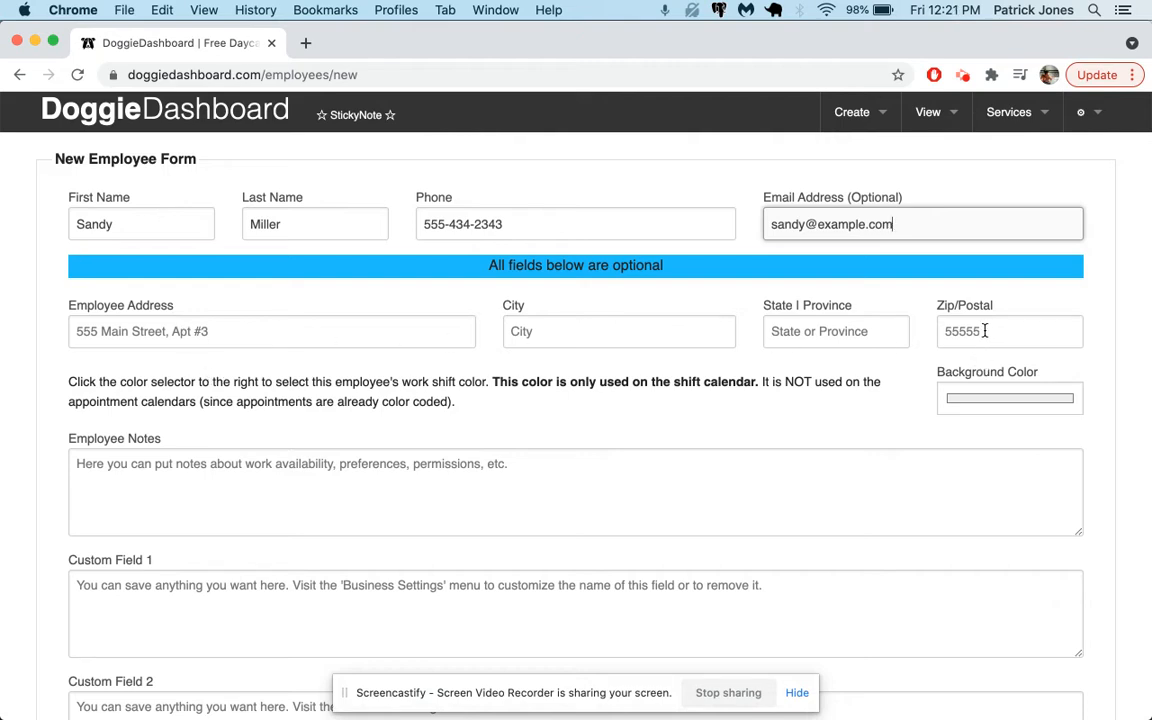
Step: Set the employee's shift background colour to a light green, about RGB 179, 255, 201
scroll(775, 497, "down", 1)
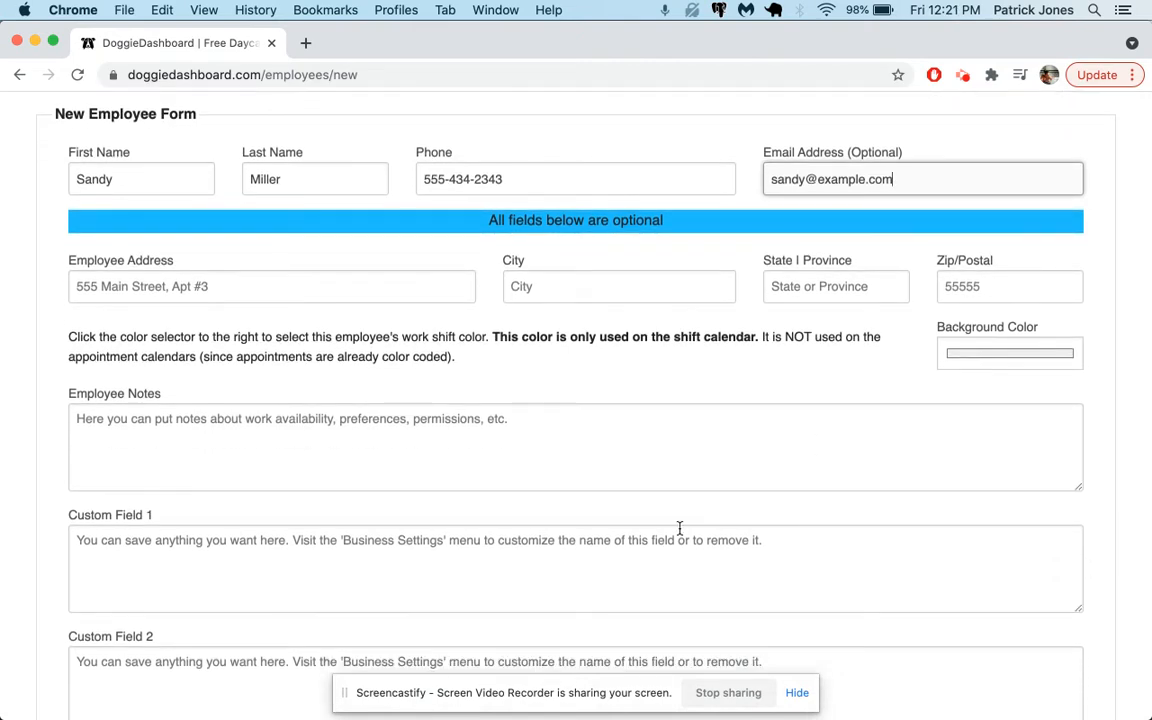
left_click(998, 353)
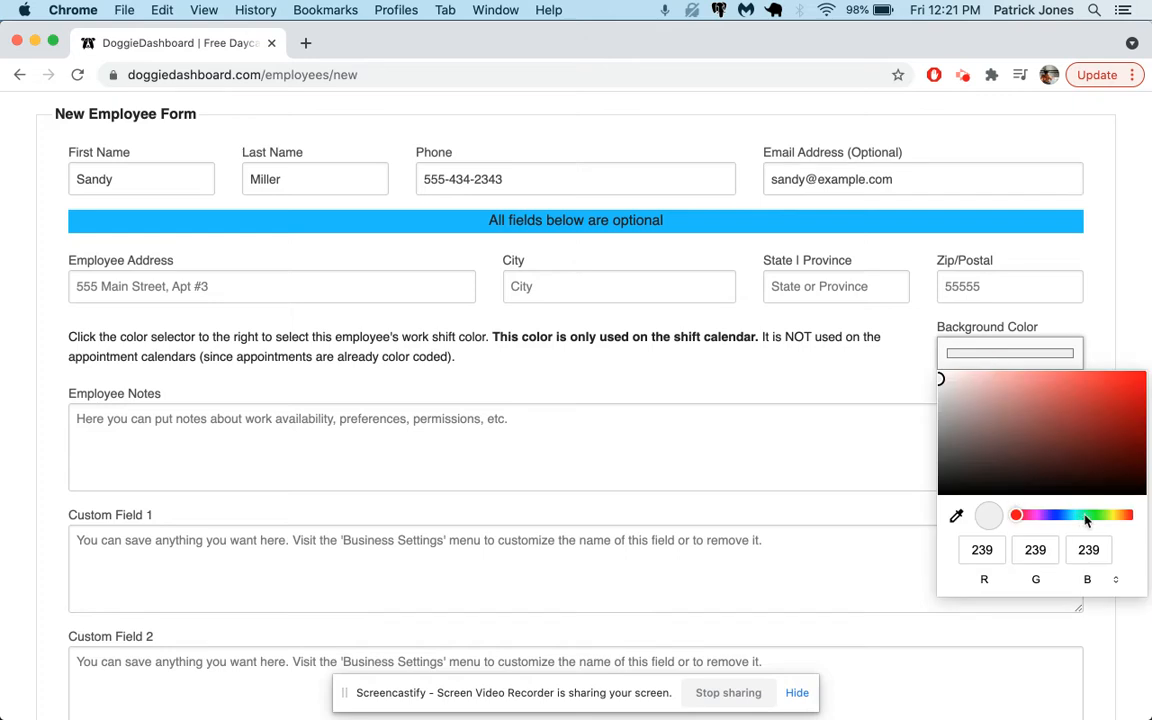
left_click(1088, 515)
left_click_drag(1043, 428, 1001, 376)
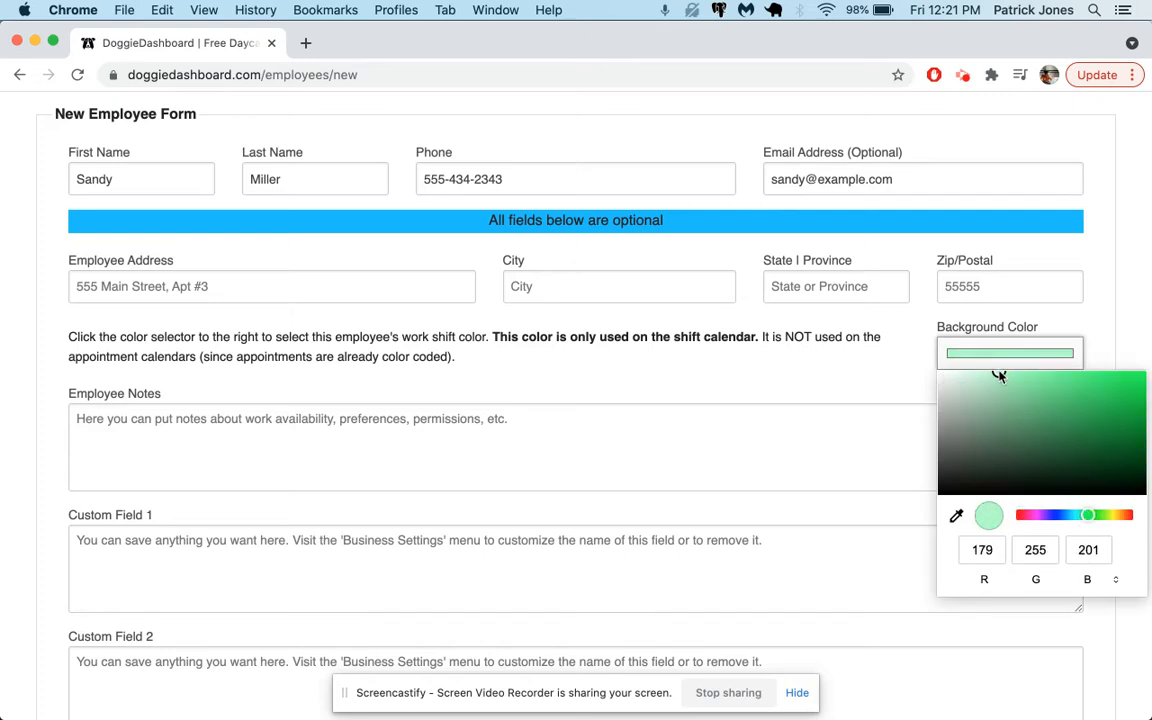
left_click(912, 366)
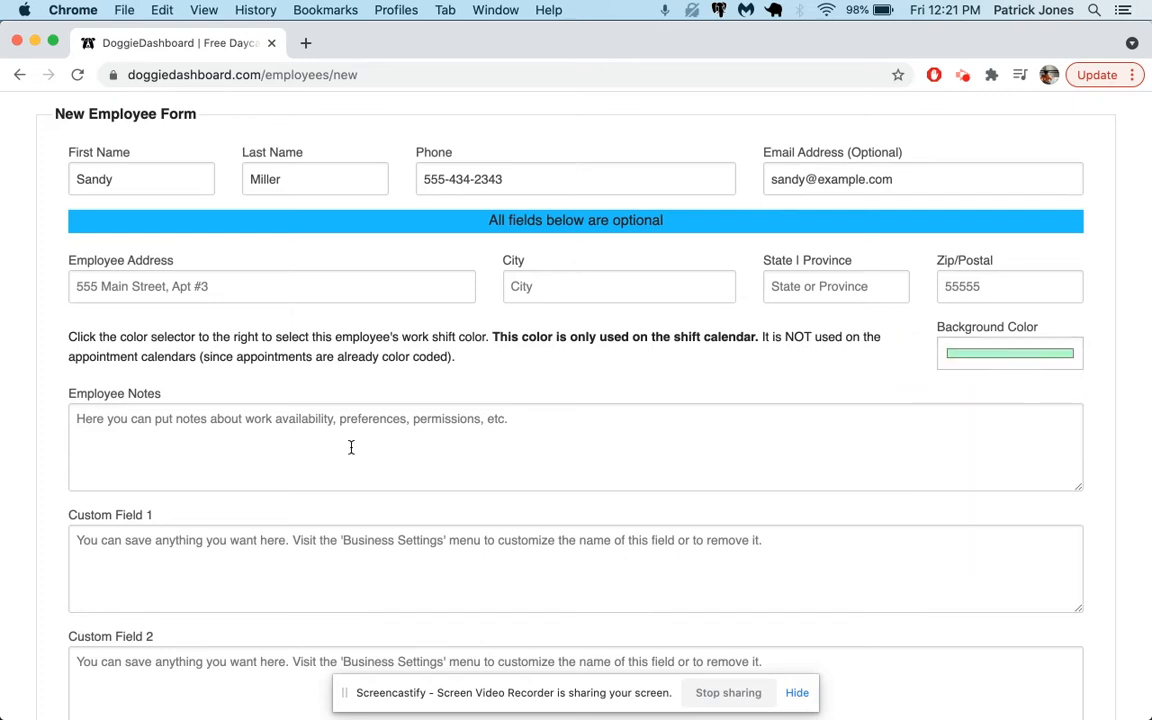
Step: Add an employee note saying they need to work from 8am to 5pm and cannot work weekends
scroll(219, 418, "down", 1)
left_click(206, 412)
type("Sandy needs to work from 8am to 5pm")
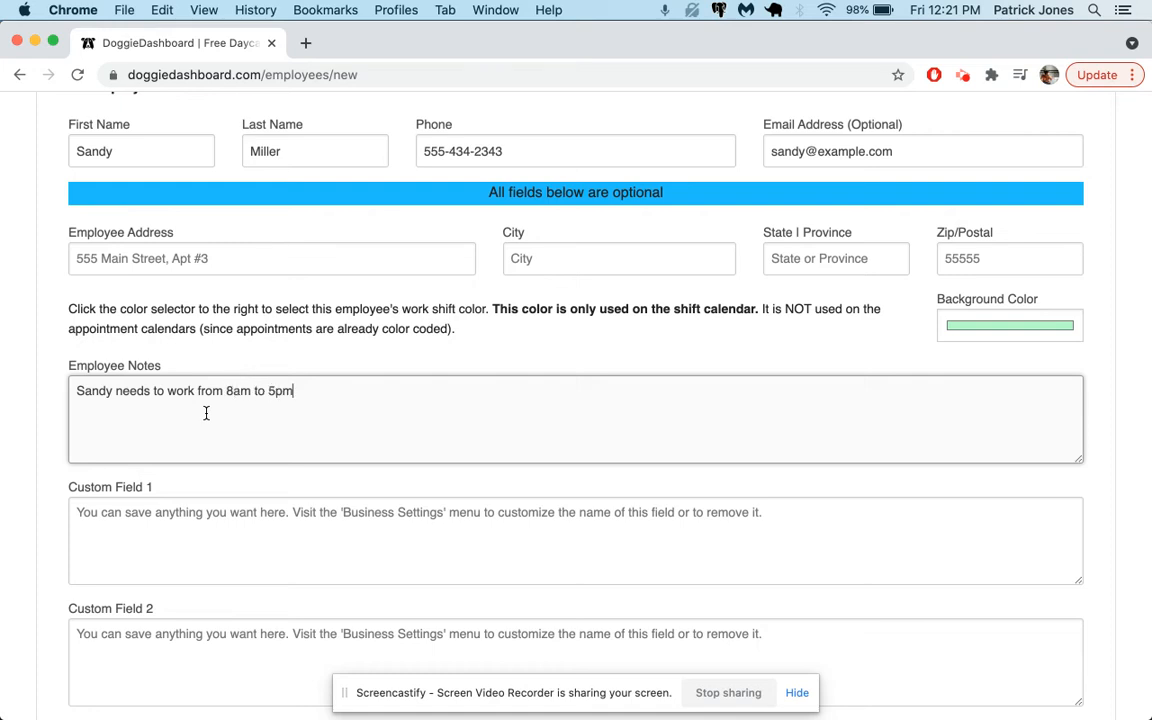
type(". She cannot work weekends.")
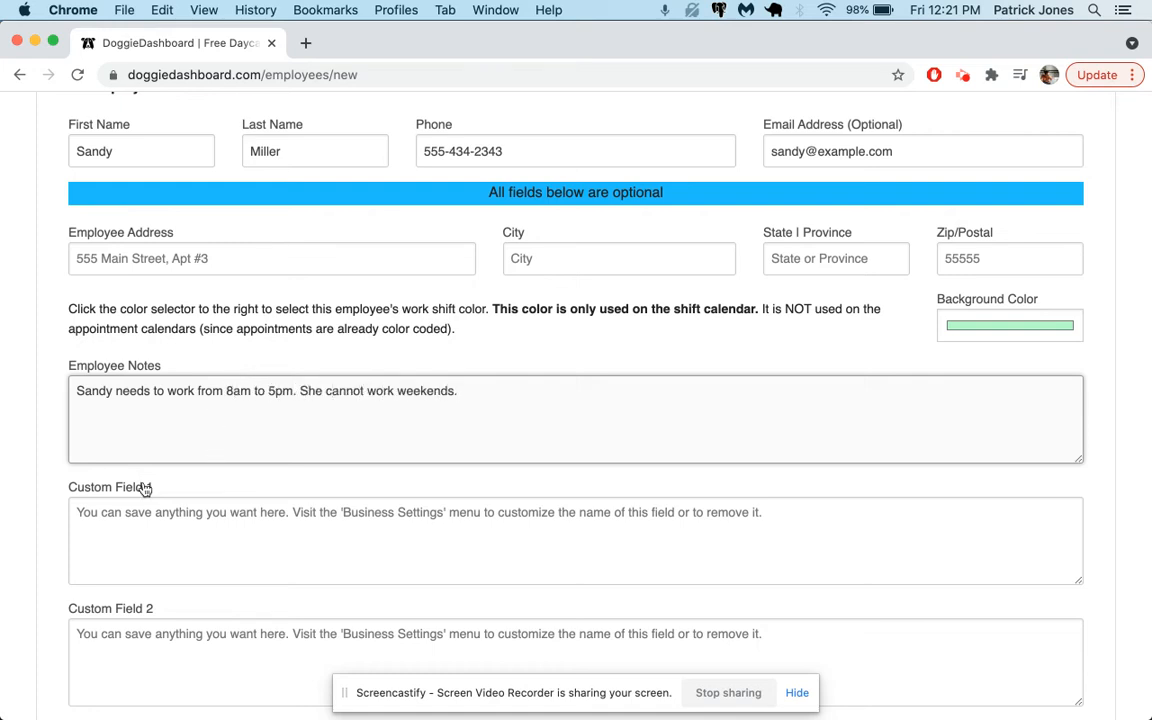
Step: Create the new employee
scroll(144, 490, "down", 2)
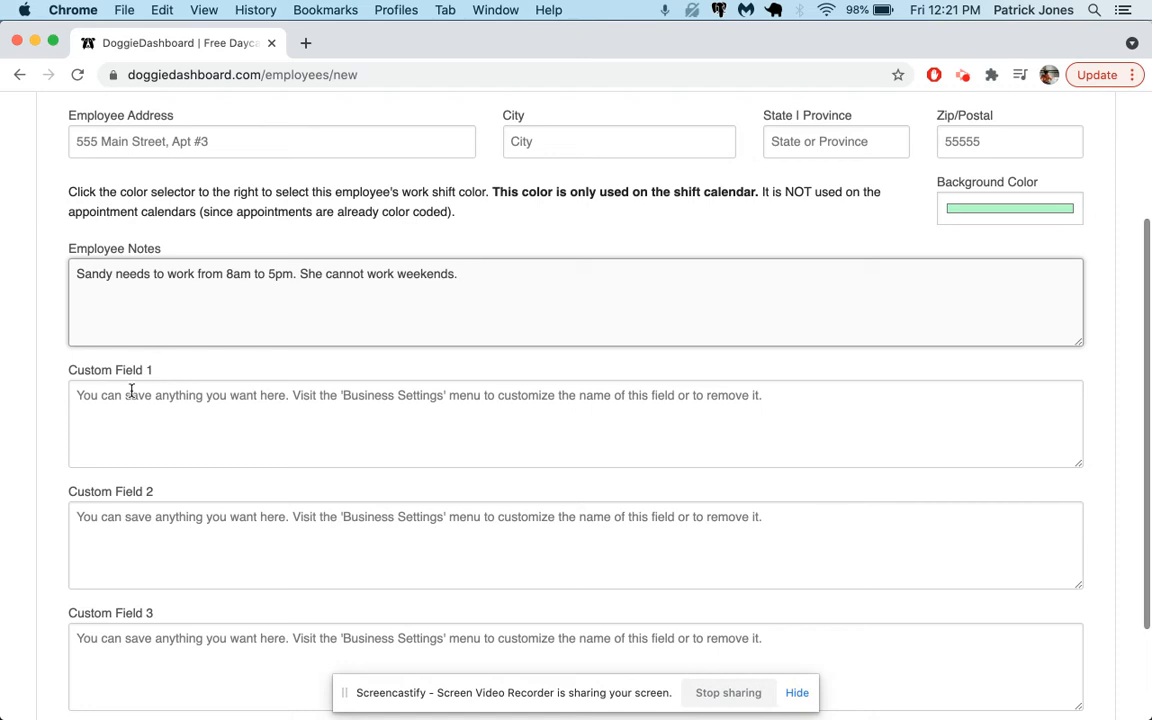
scroll(131, 503, "down", 1)
scroll(131, 503, "down", 2)
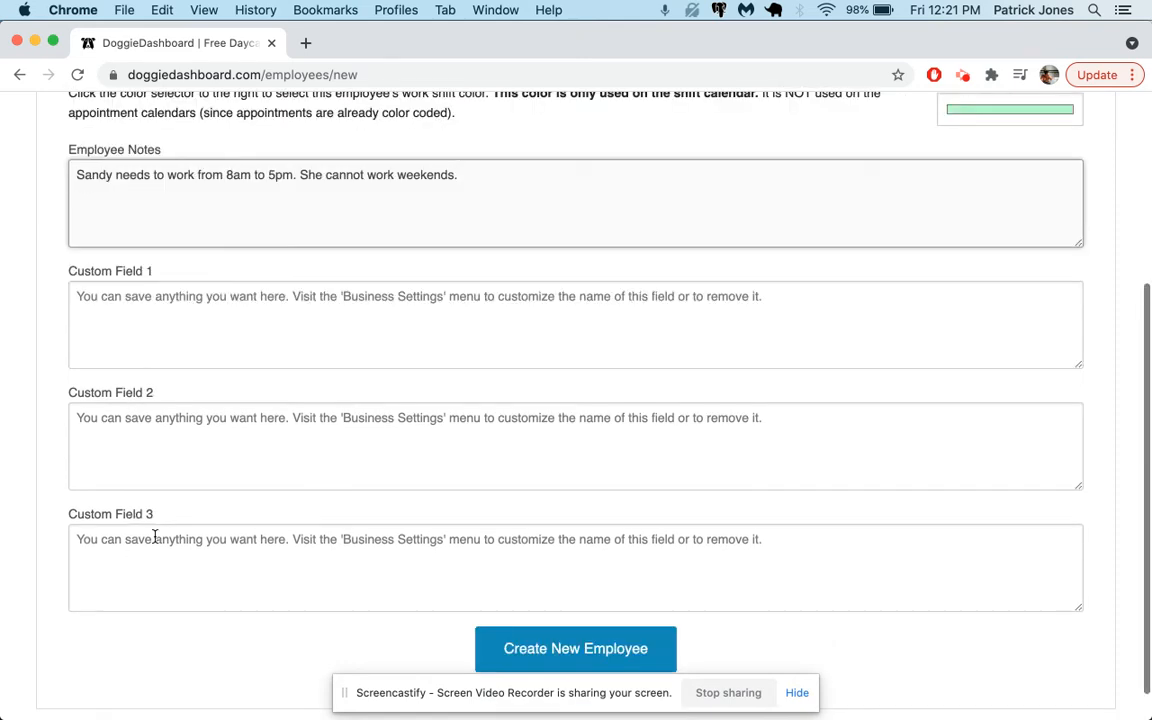
left_click(549, 652)
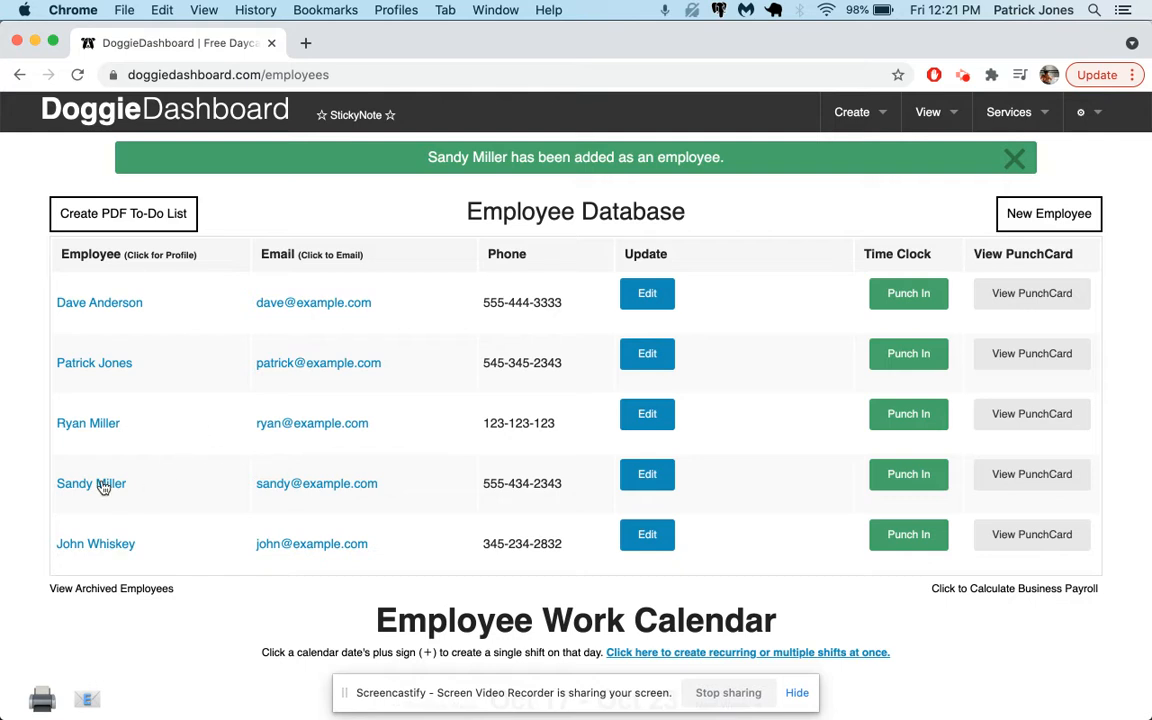
Step: Open the new employee's profile to review its details, then close it
left_click(92, 483)
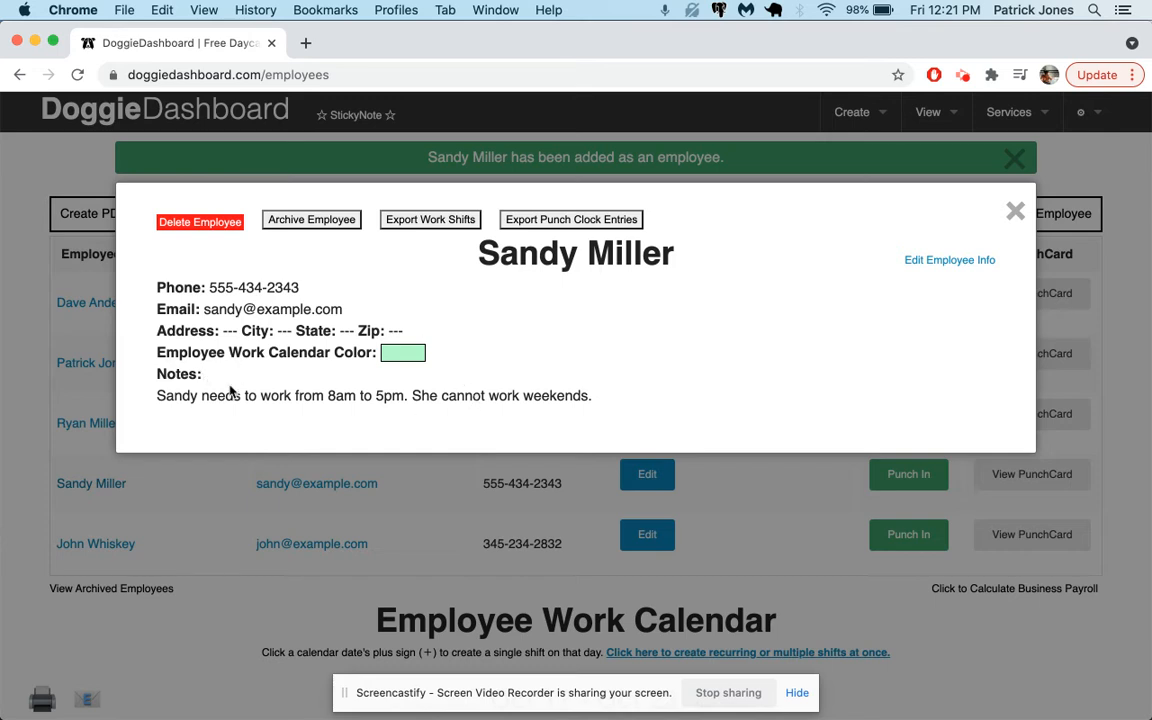
triple_click(232, 395)
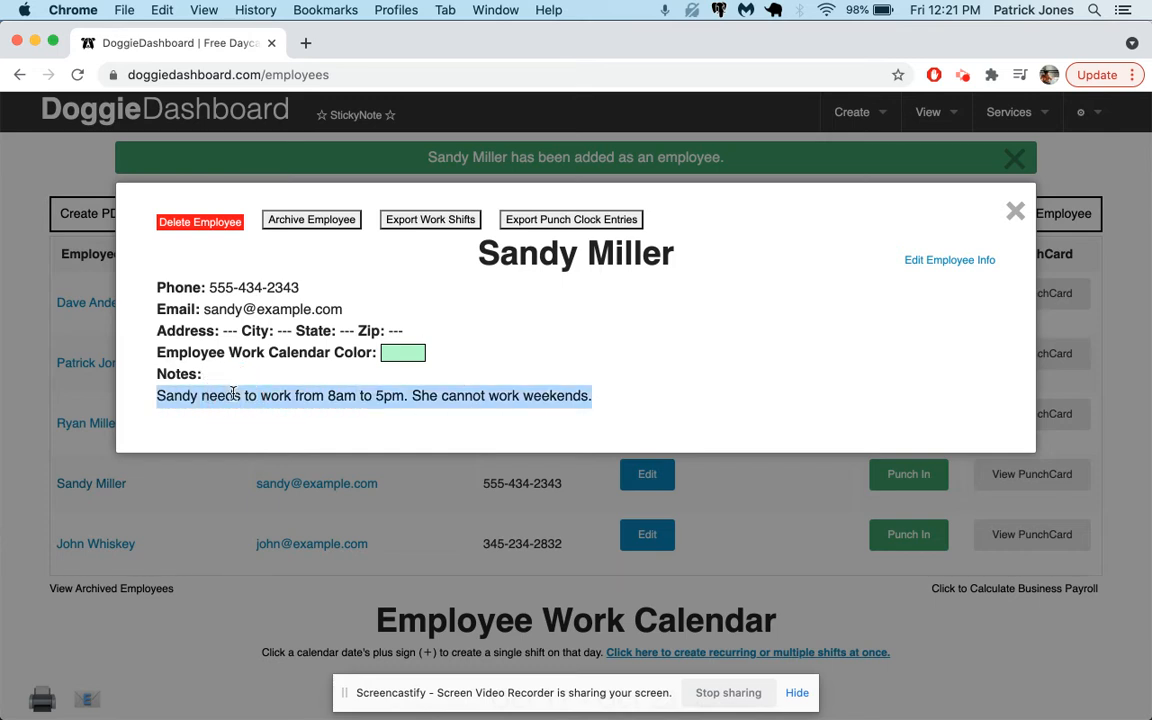
left_click(1015, 211)
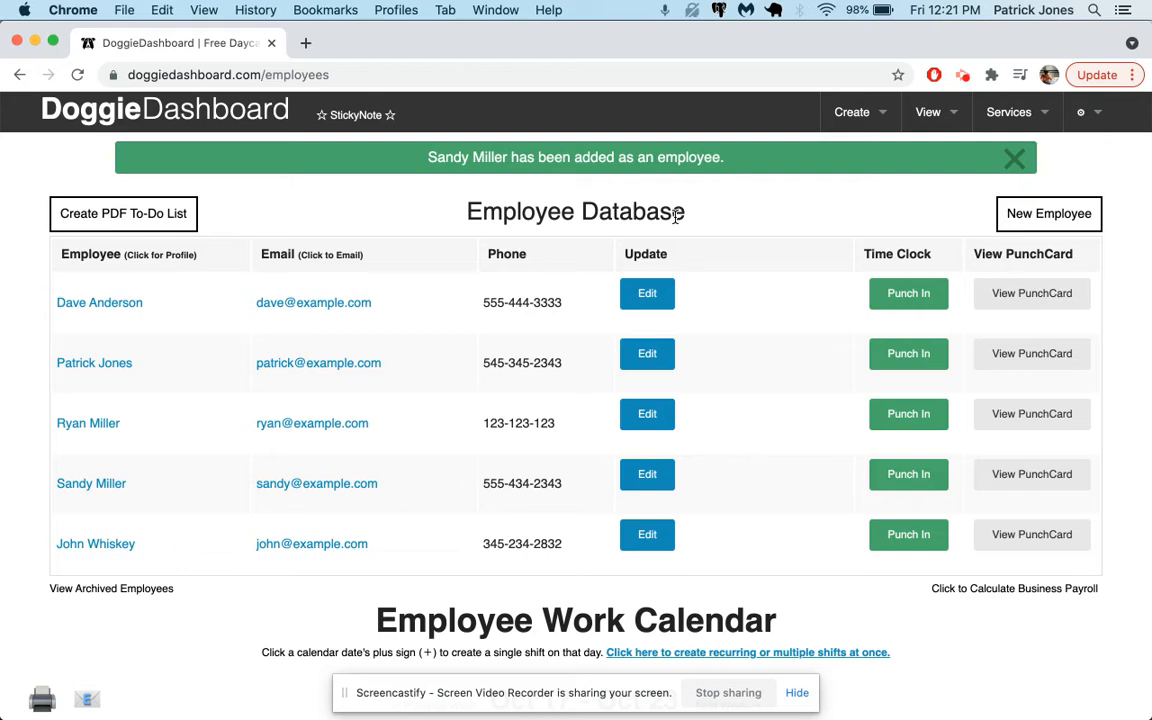
Step: Open Business Settings, expand the custom field names section, and rename Employee Custom Field #1 to Allergies
left_click(1090, 114)
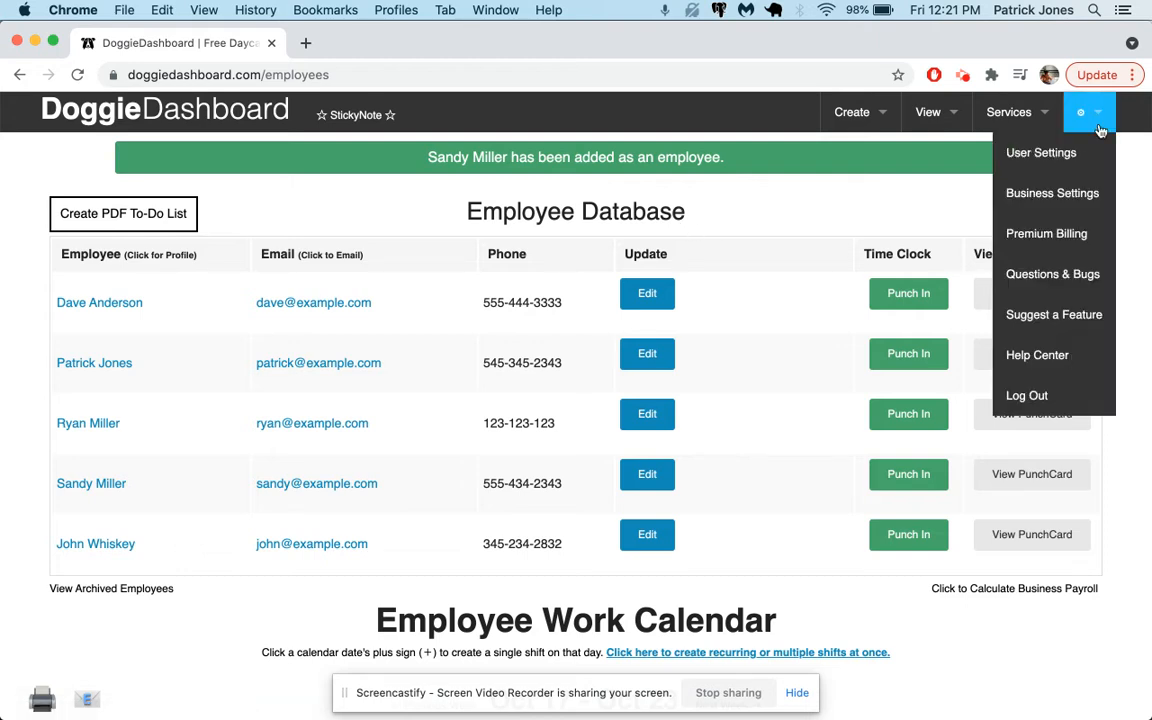
left_click(1052, 193, "super")
left_click(393, 43)
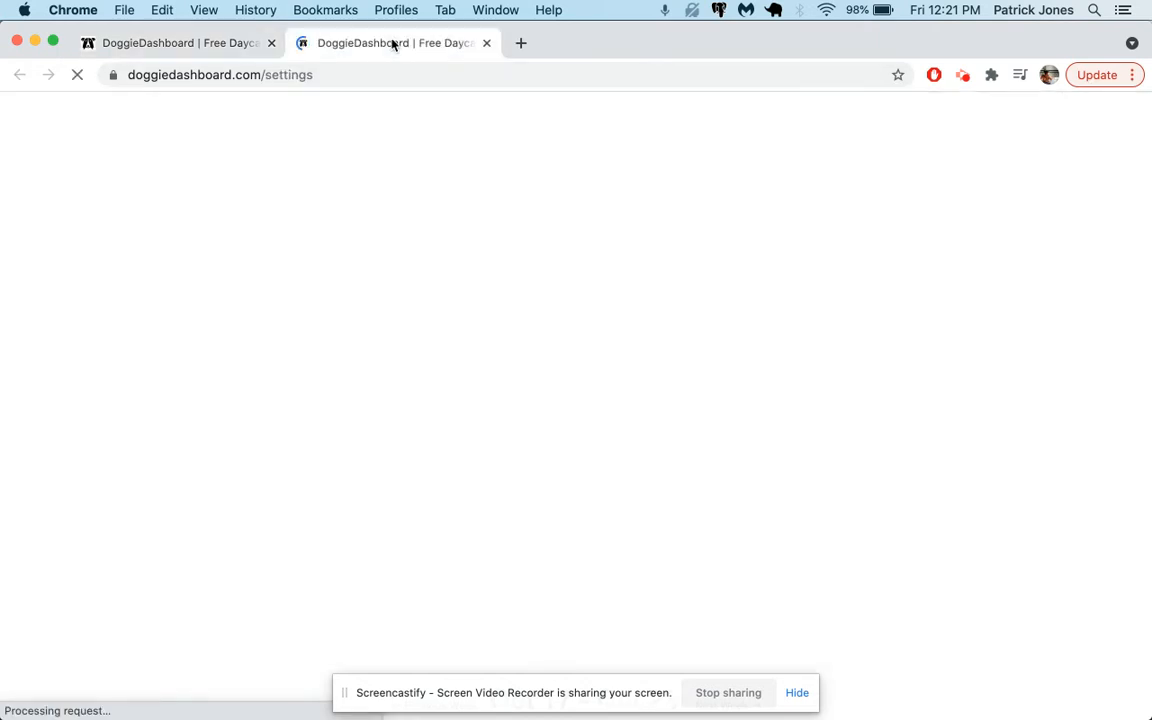
scroll(530, 350, "down", 2)
left_click(634, 430)
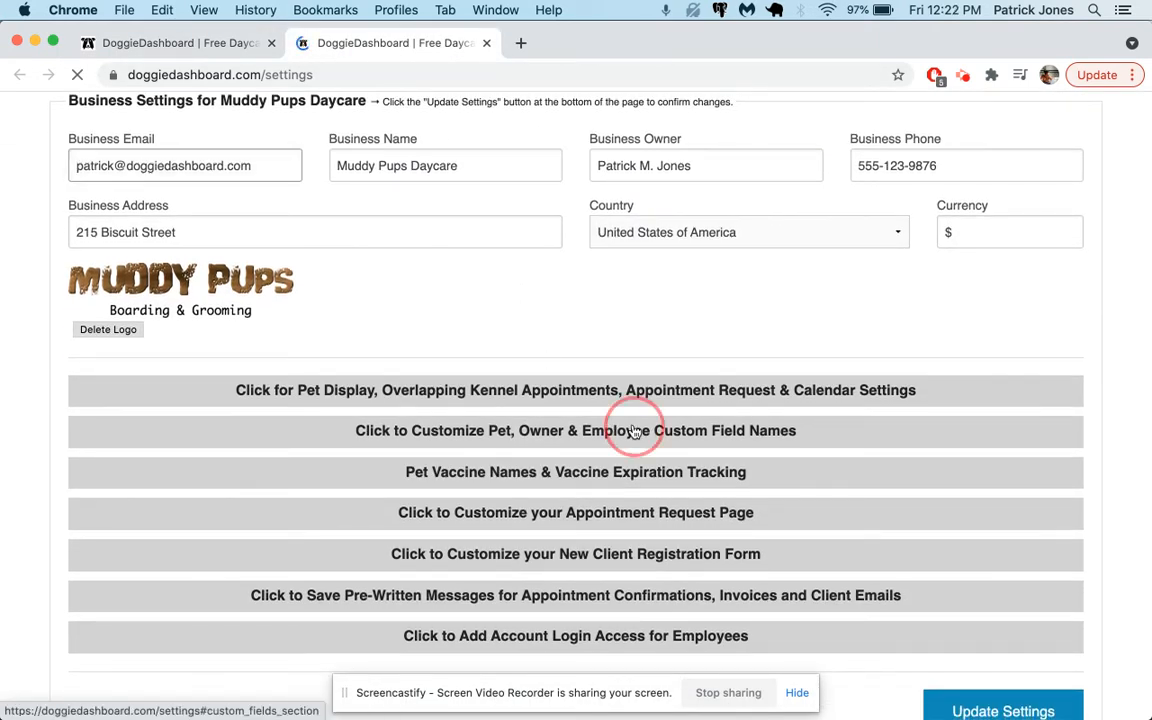
scroll(634, 430, "down", 4)
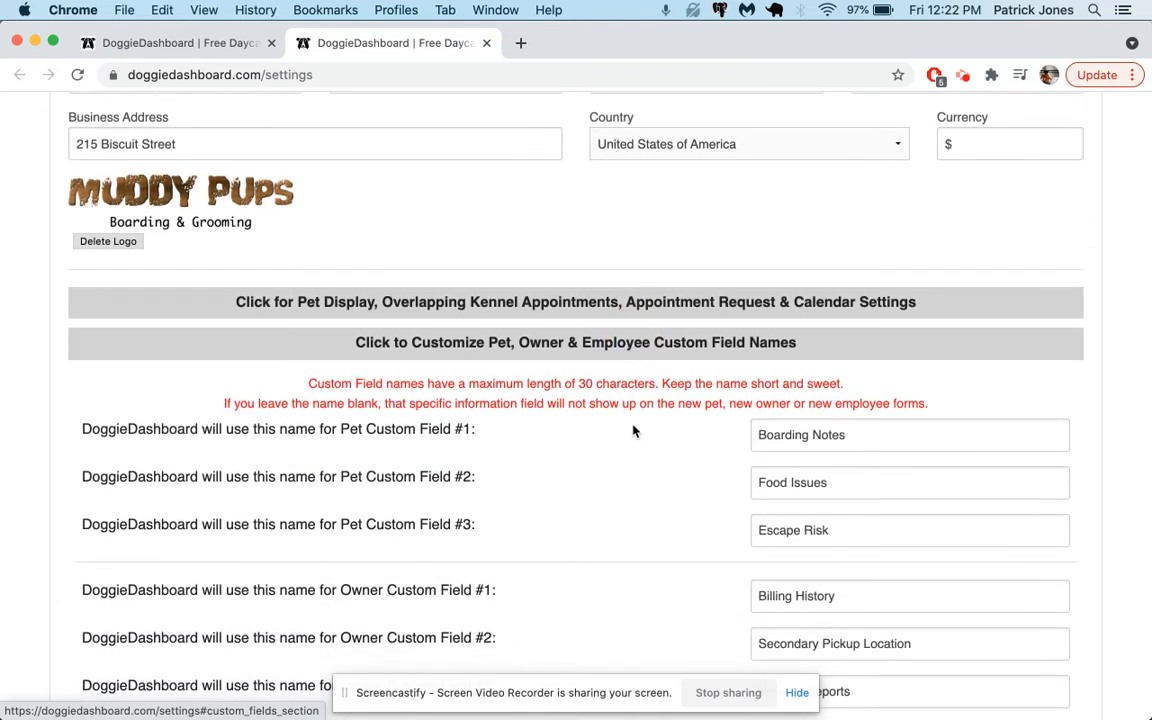
scroll(633, 430, "down", 2)
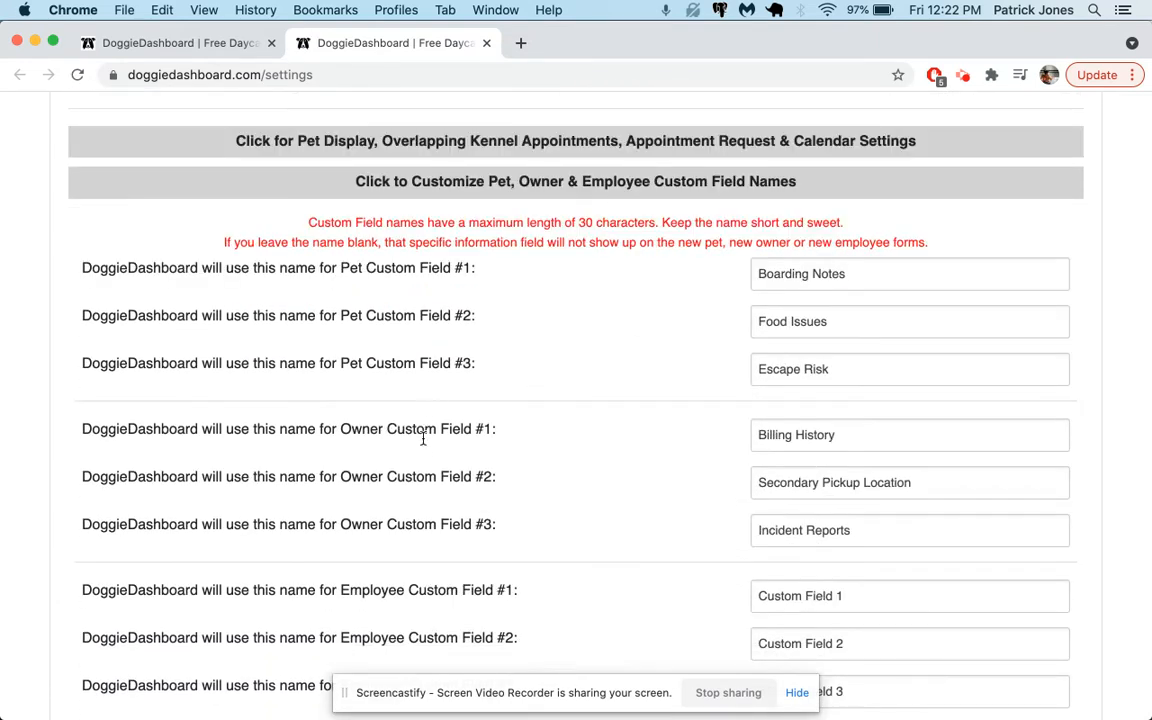
scroll(427, 435, "down", 3)
triple_click(841, 479)
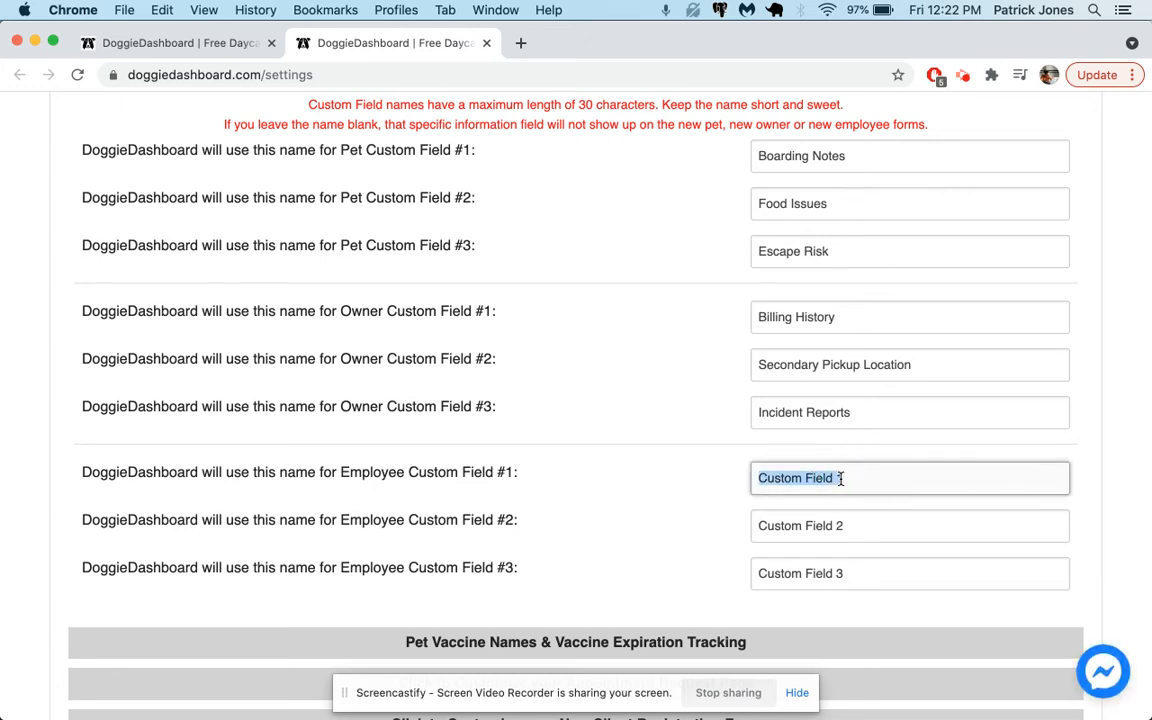
type("Allergies")
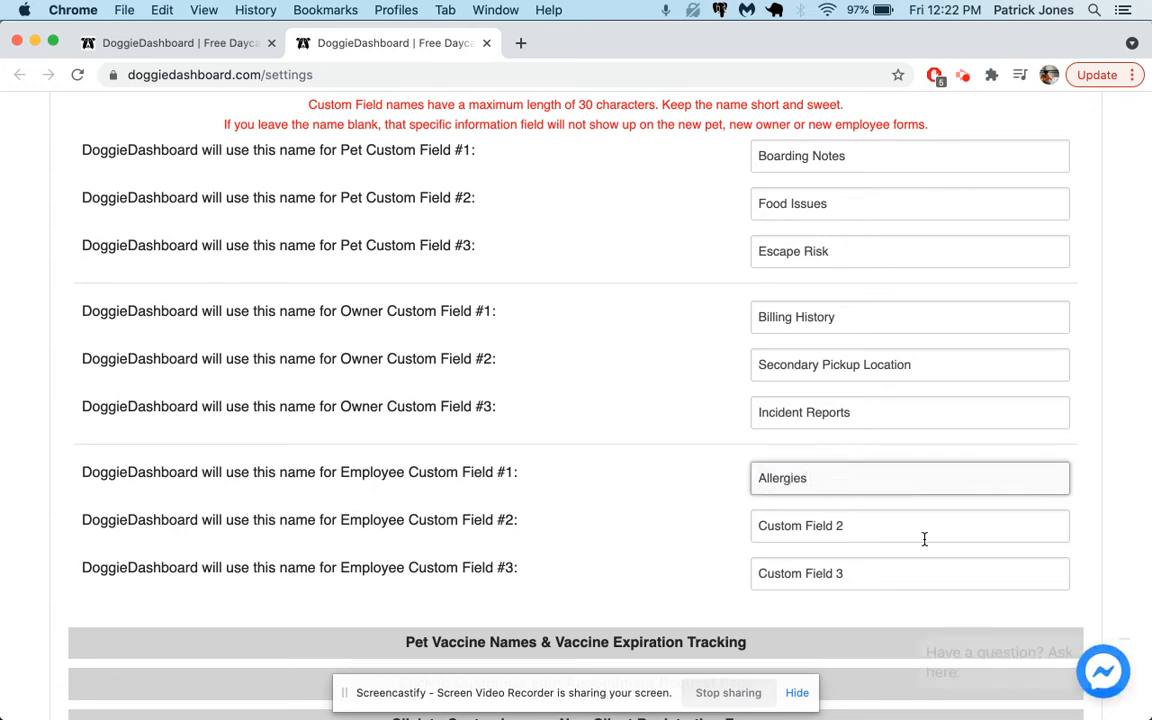
Step: Rename Employee Custom Field #2 to Work Incidents and clear the name of Employee Custom Field #3
scroll(926, 540, "down", 2)
left_click(857, 404)
triple_click(857, 404)
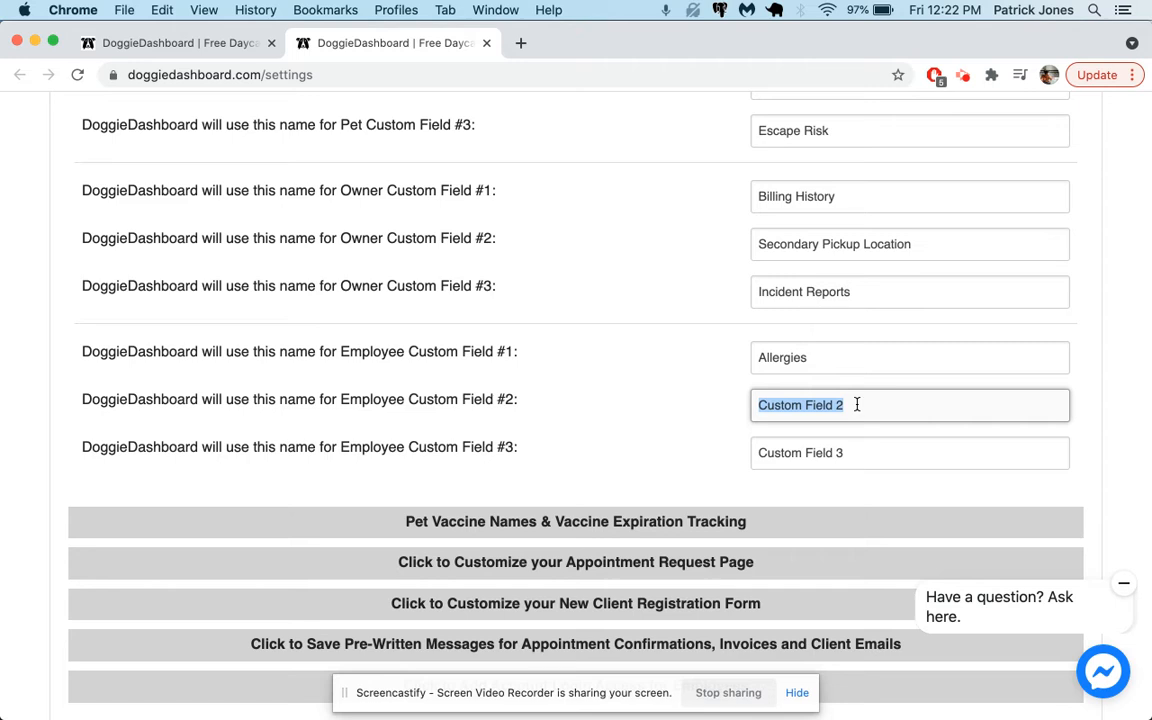
type("Work In")
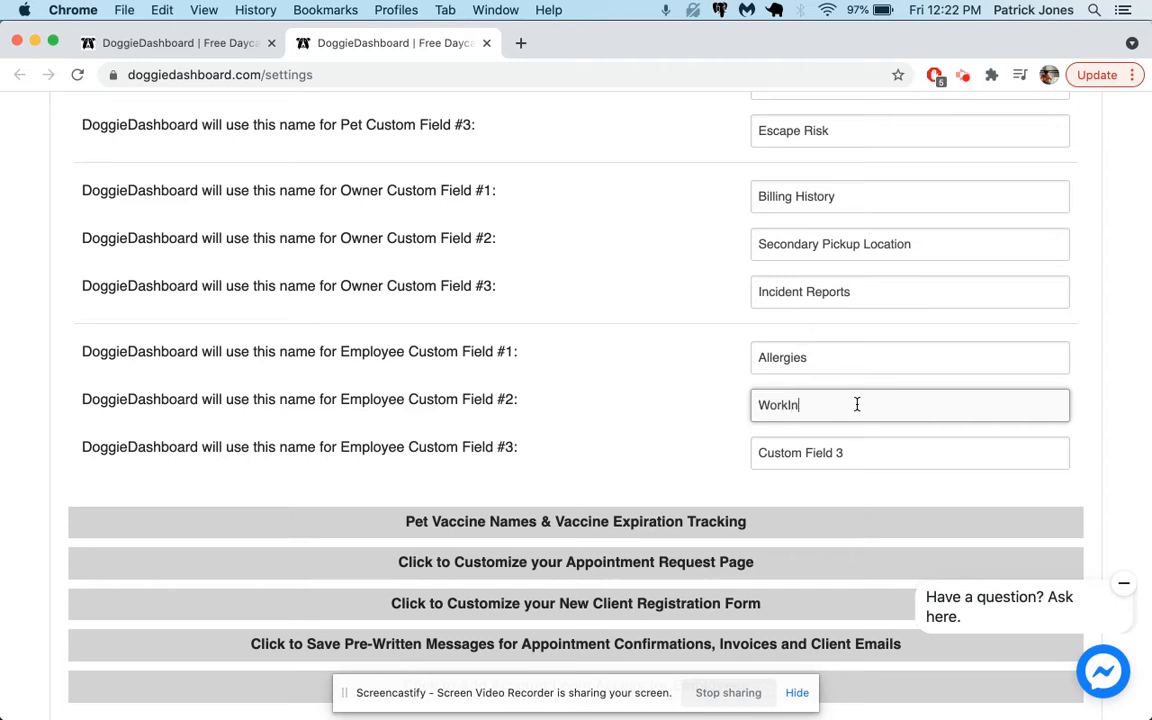
type("cidents")
left_click(915, 458)
triple_click(905, 458)
key("BackSpace")
Step: Save the updated settings and close the settings tab
scroll(911, 486, "down", 5)
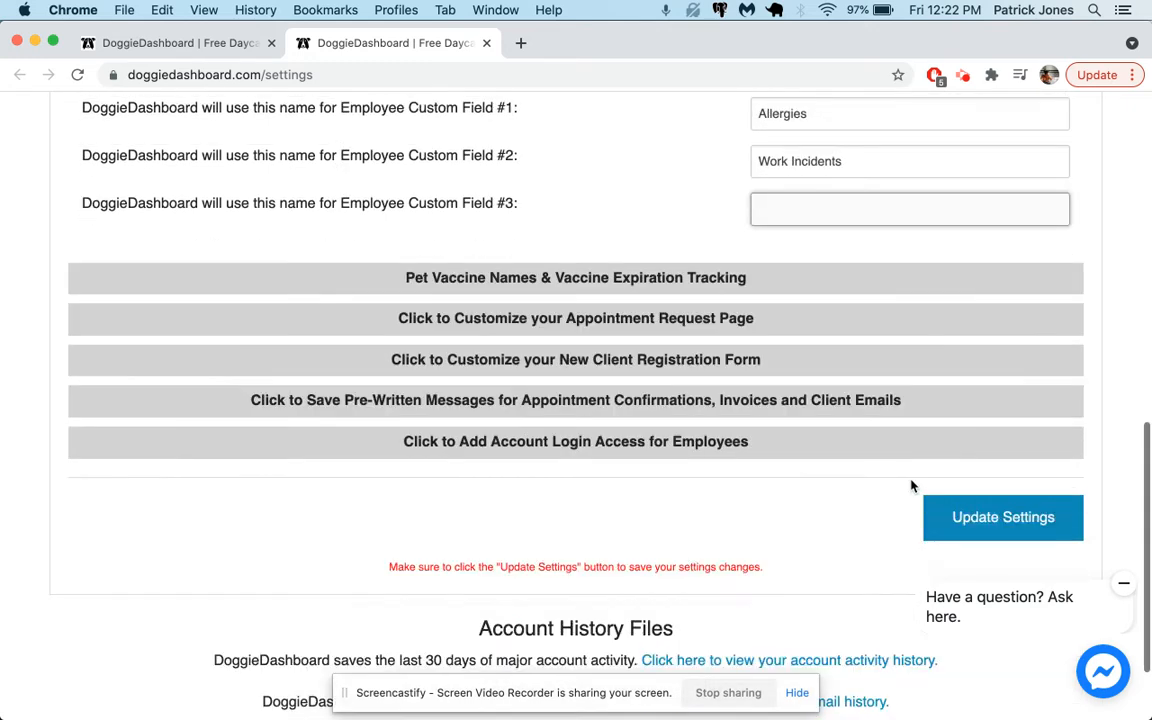
left_click(957, 527)
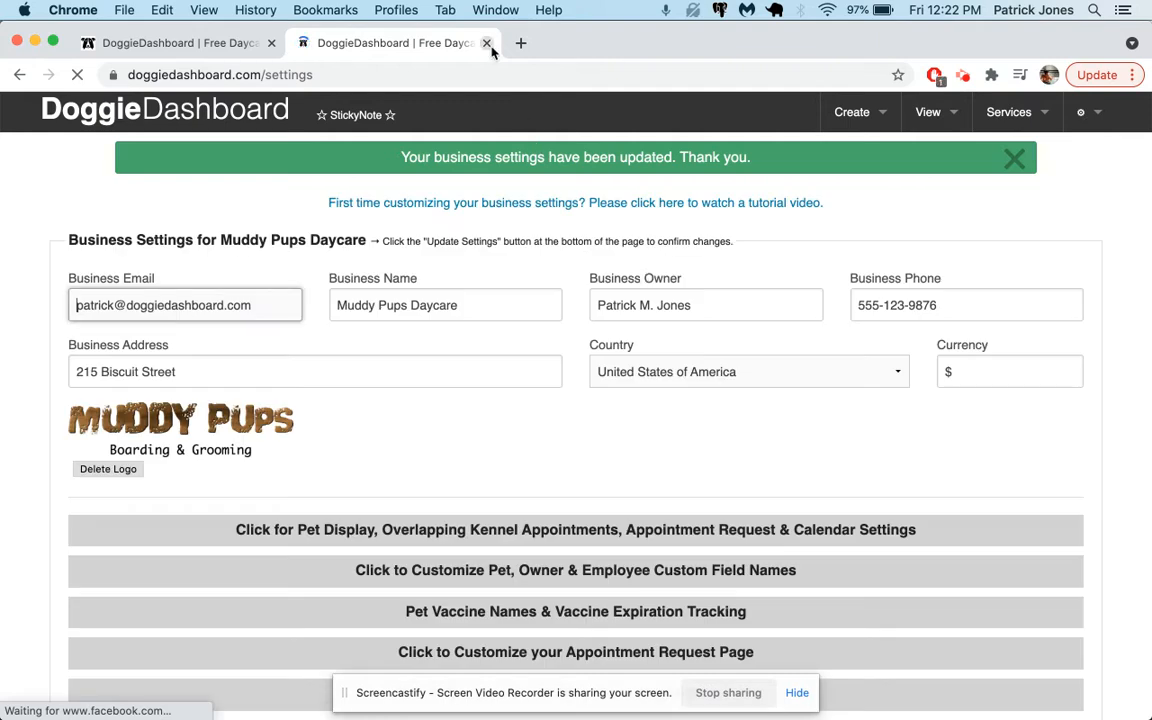
left_click(486, 43)
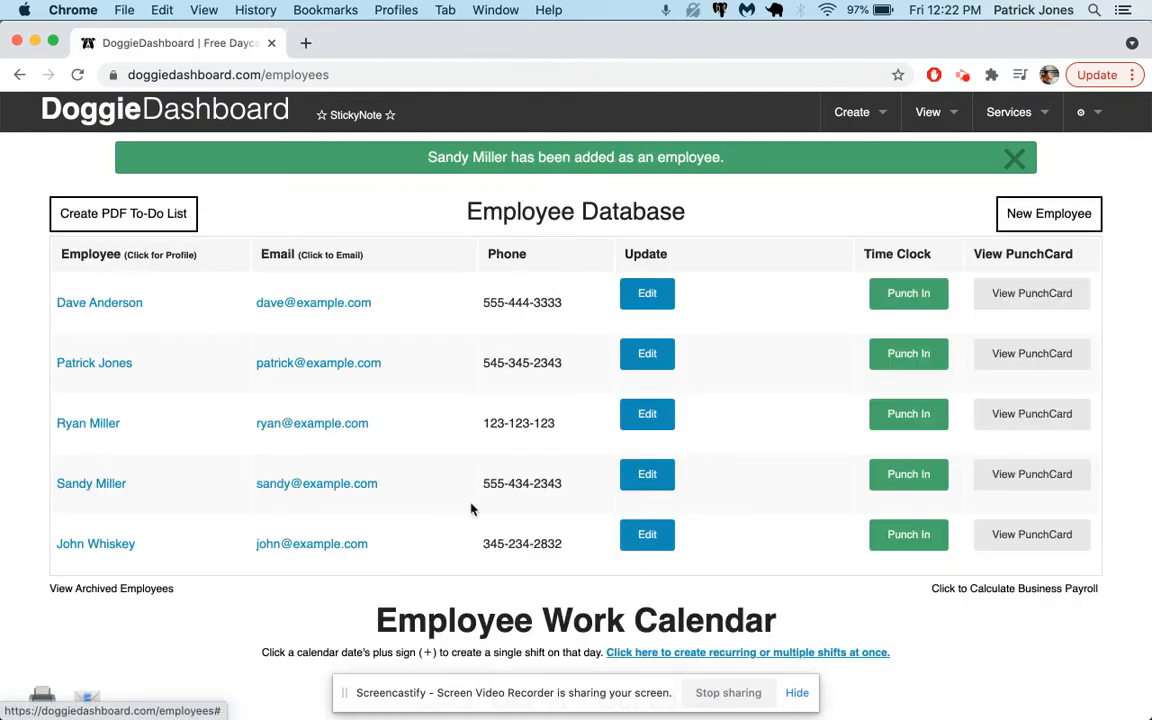
Step: Open the new employee's edit form and fill in Allergies: allergic to garlic, make sure we don't use it for staff meals
left_click(650, 474)
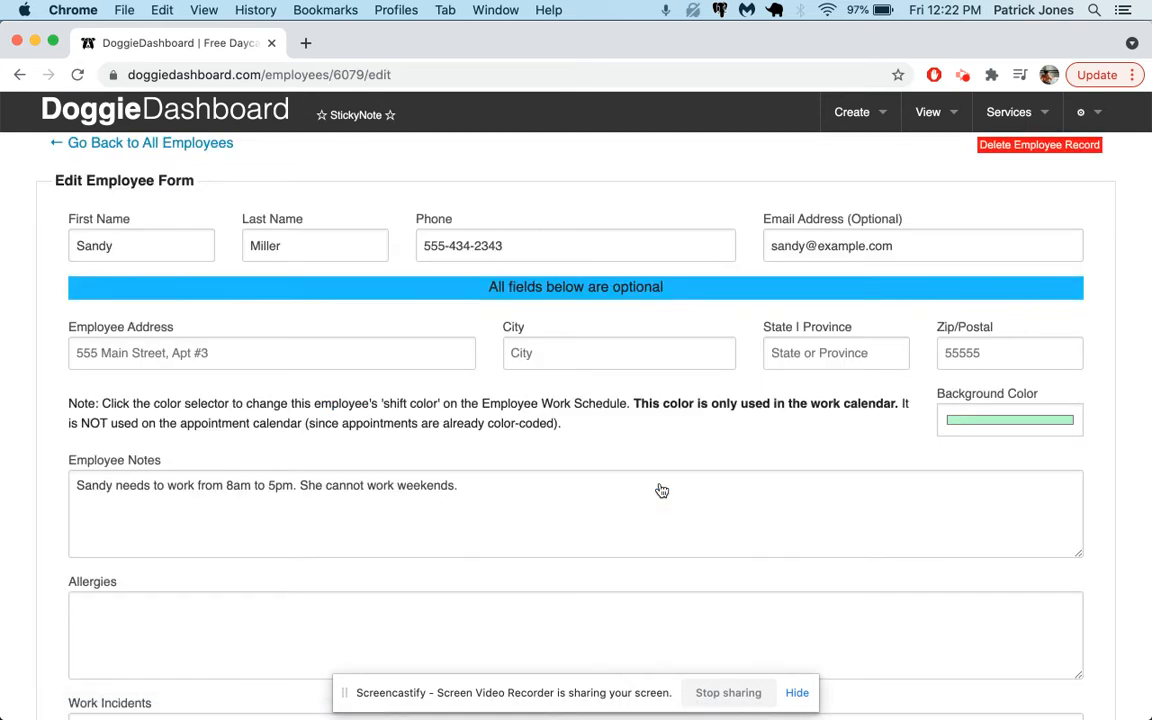
scroll(662, 490, "down", 3)
left_click(116, 428)
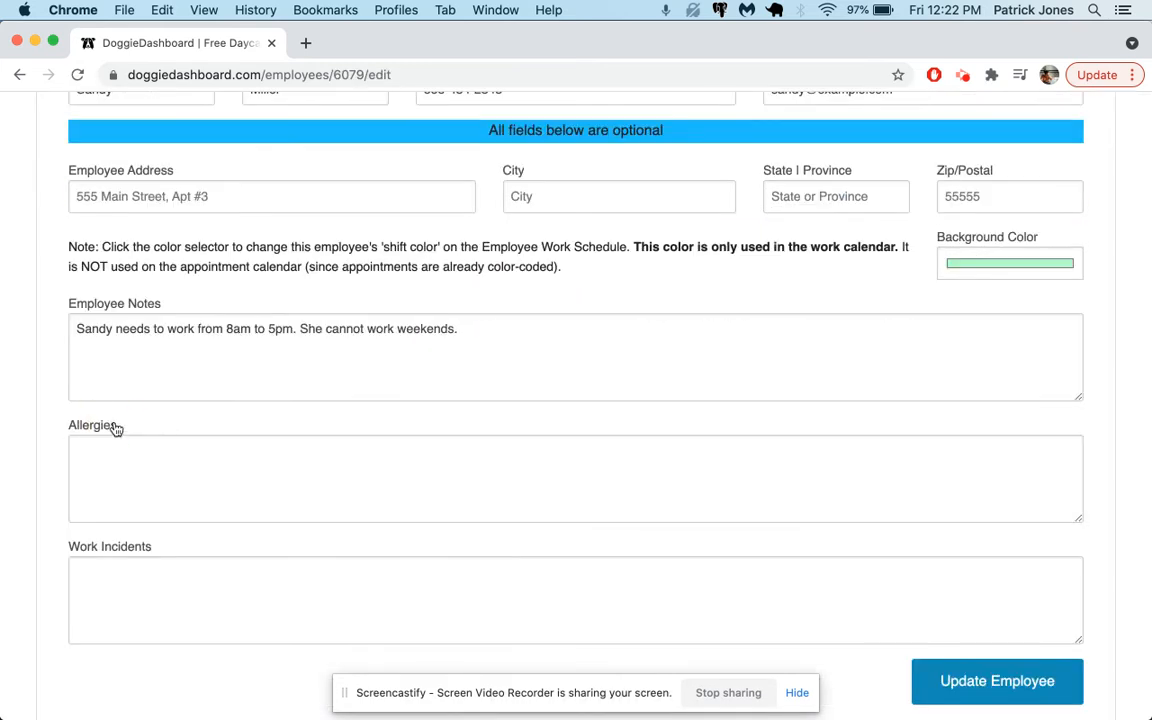
left_click(296, 493)
type("Sandy is allergic to")
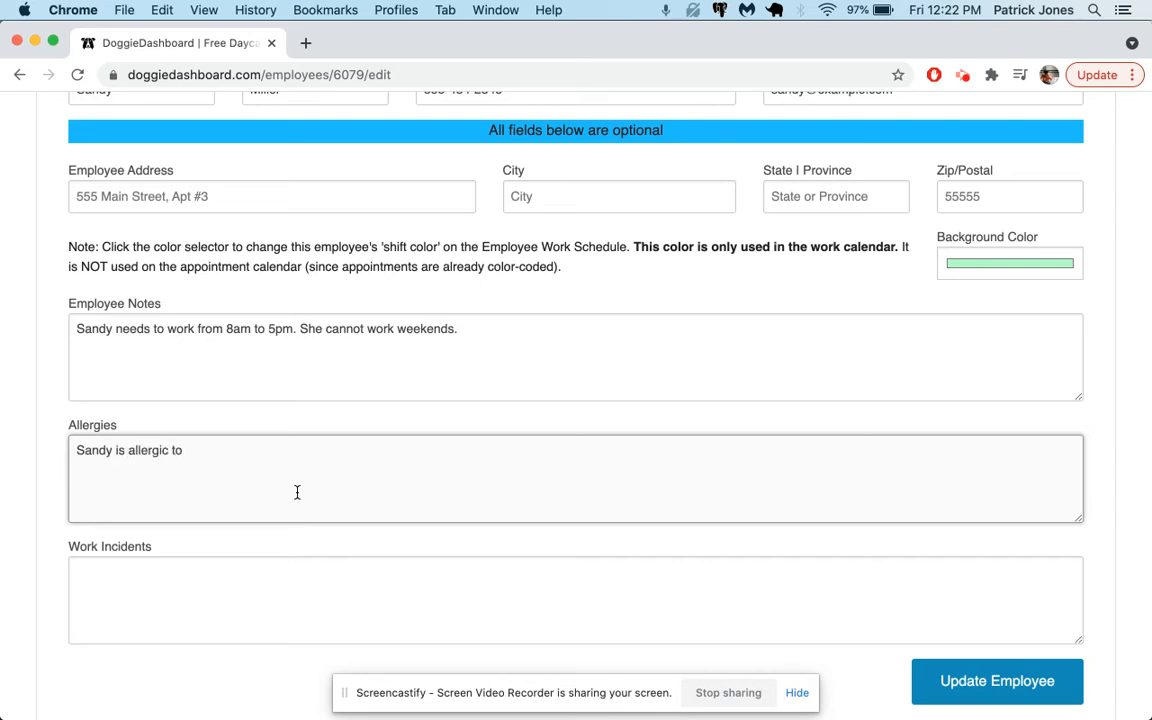
type(" garlic. Make sure we don't use it for staff meals.")
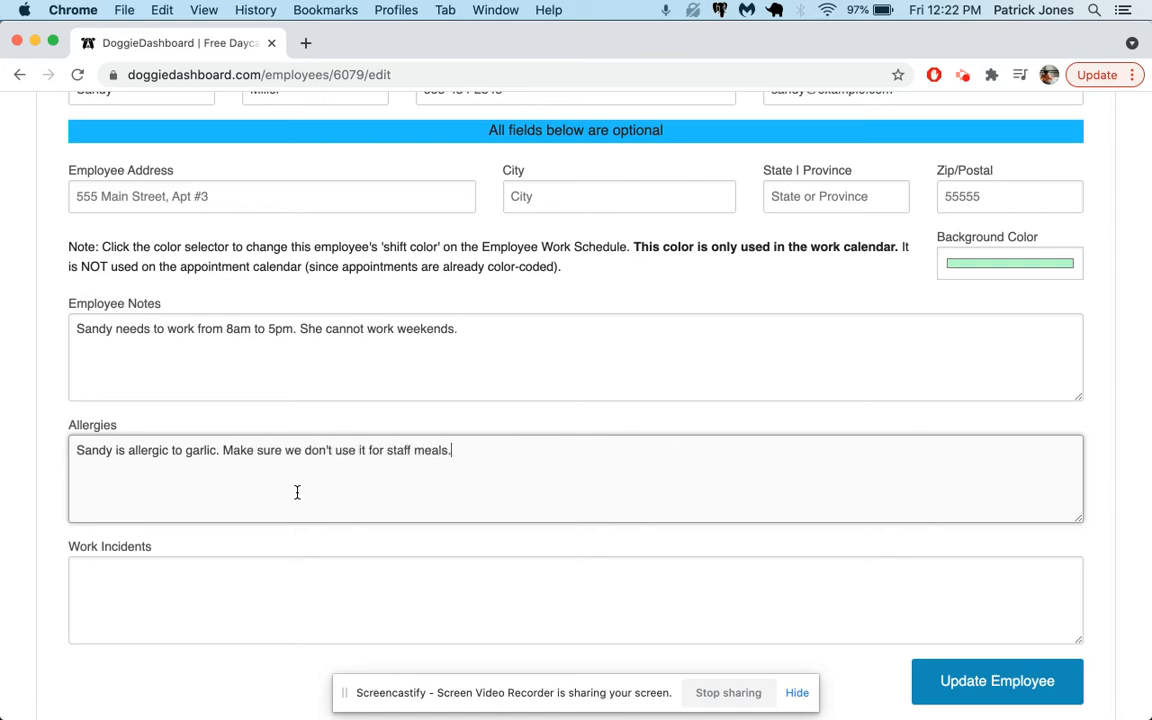
key("Tab")
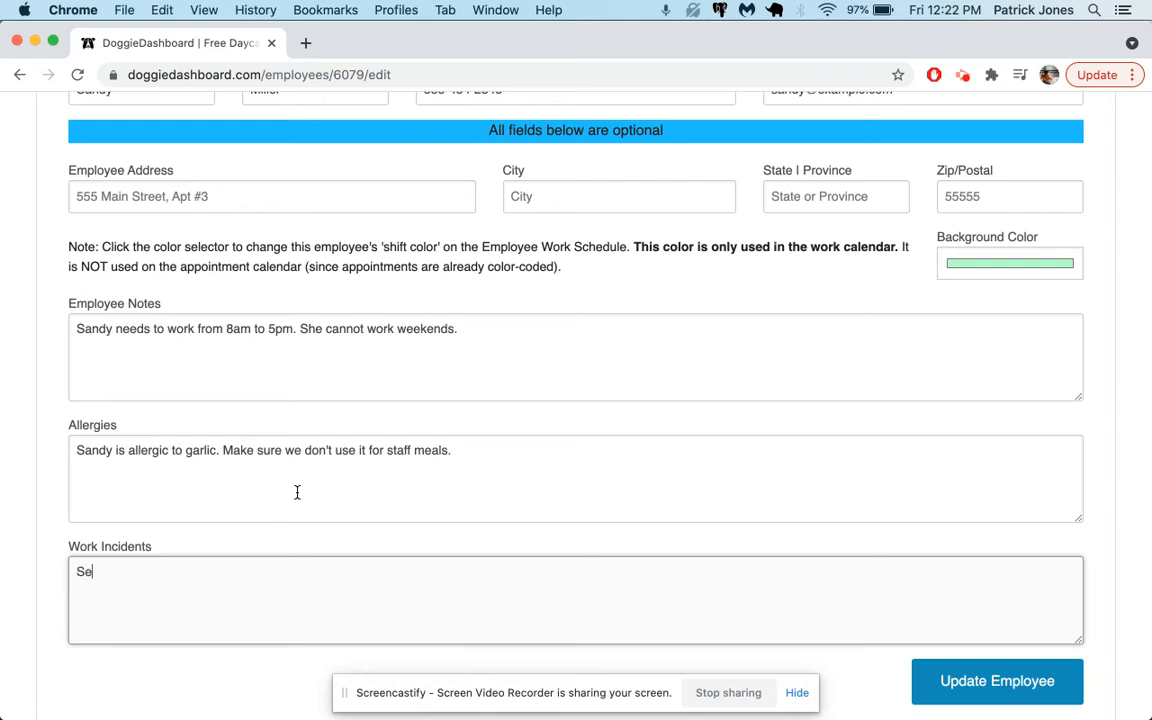
Step: Enter Work Incidents as "September 5, 2021: She was bitten by a small dog. Needed no hospital care." and update the employee
type("September 5, 2021: She was bitten by a small dog. Need")
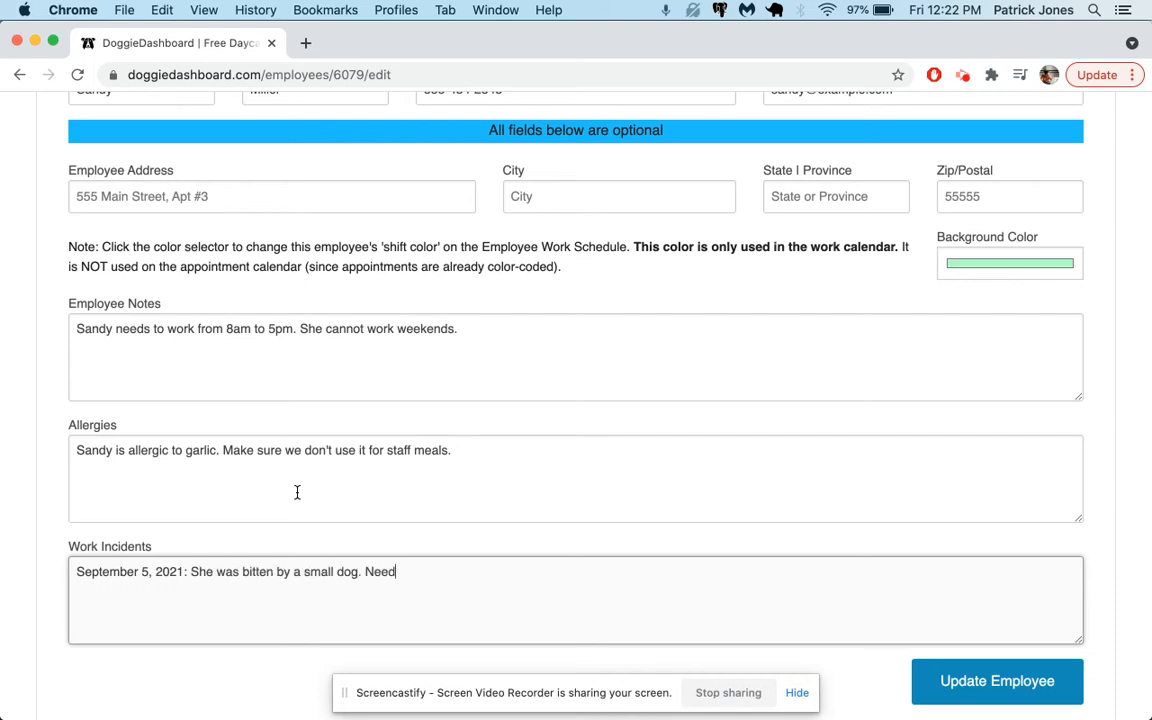
type("ed no hopsital care.")
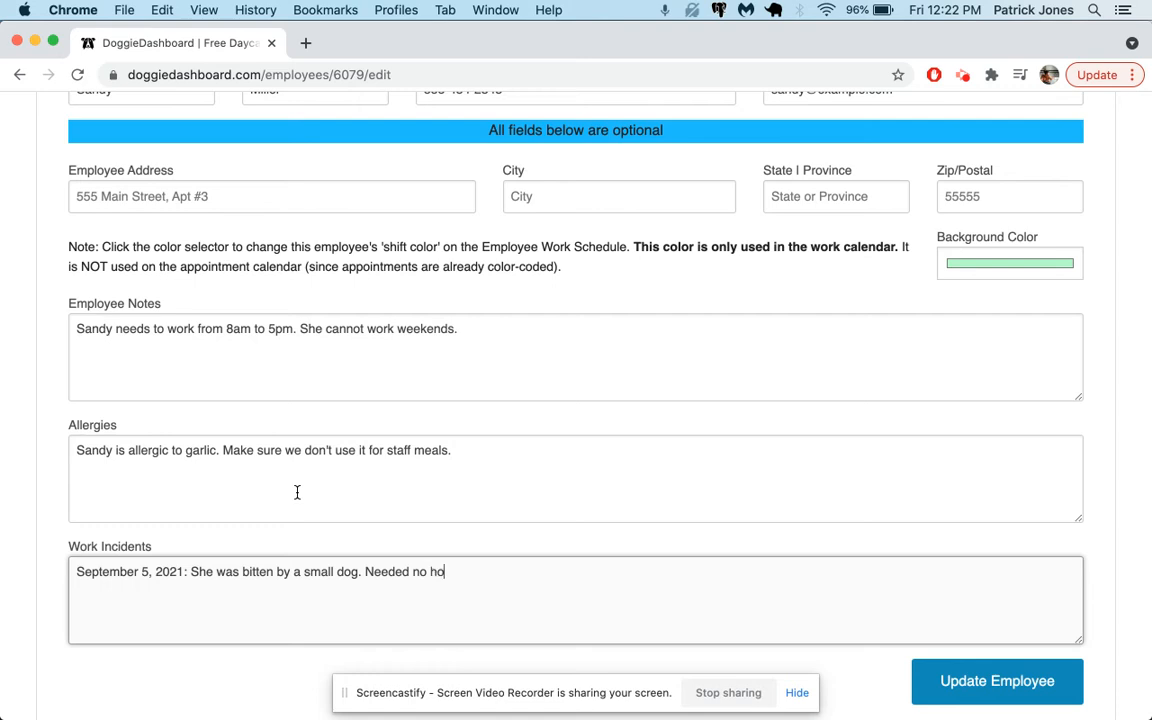
key("Left")
key("Left")
key("Left")
key("Left")
key("Left")
key("BackSpace")
type("p")
scroll(733, 540, "down", 2)
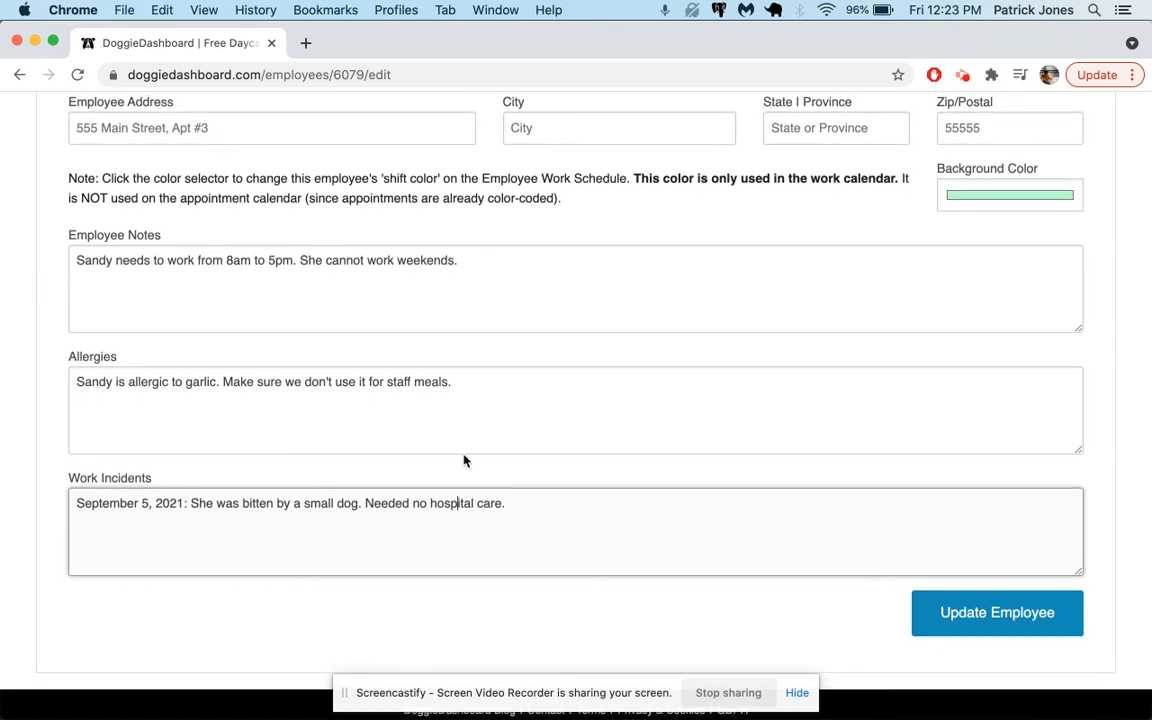
left_click(160, 356)
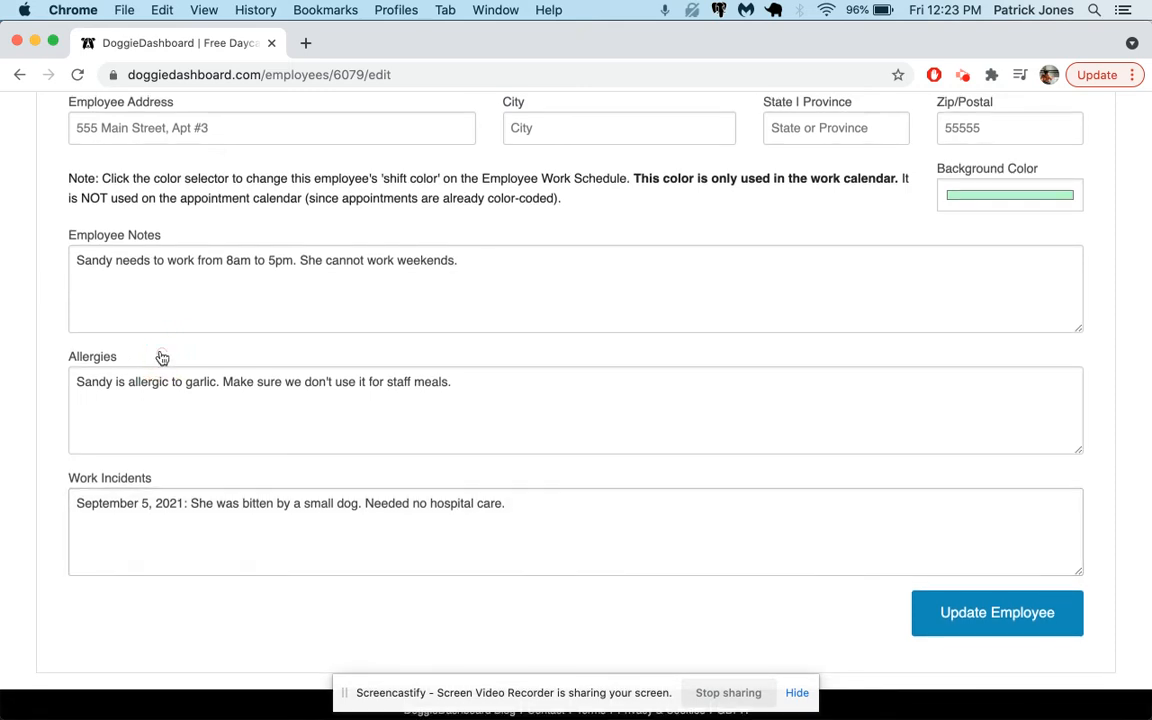
left_click(977, 617)
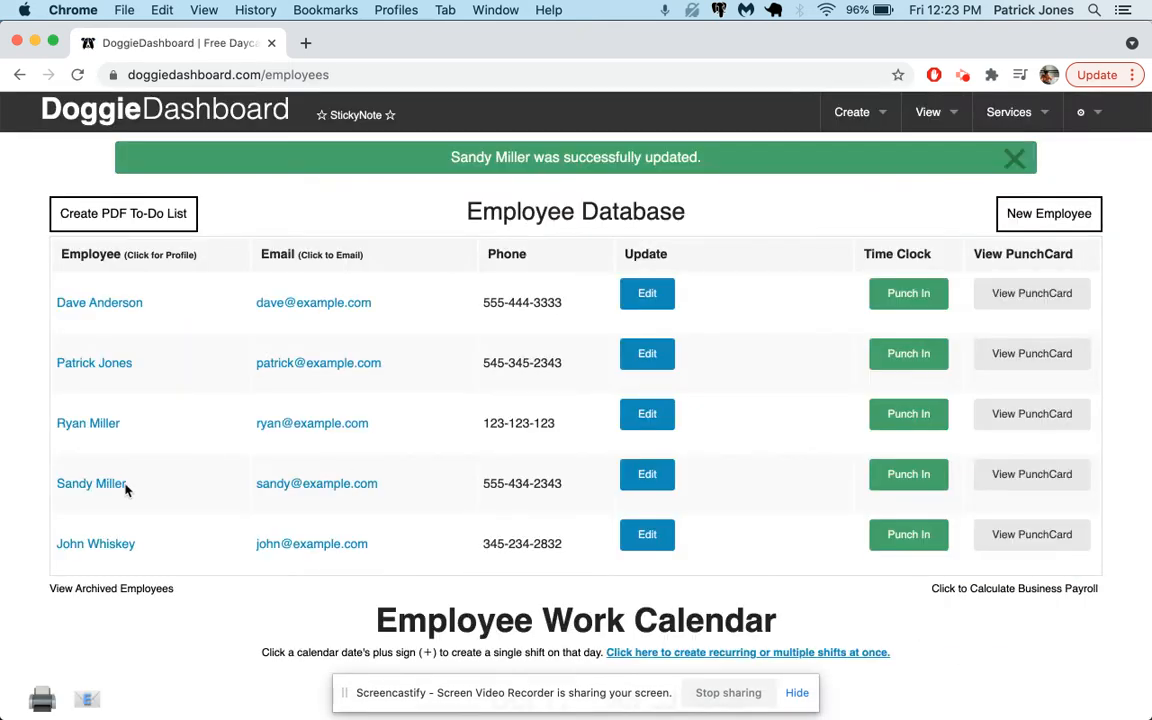
Step: Open the employee's profile to review the custom fields, then close it and dismiss the notice
left_click(111, 487)
scroll(236, 503, "down", 1)
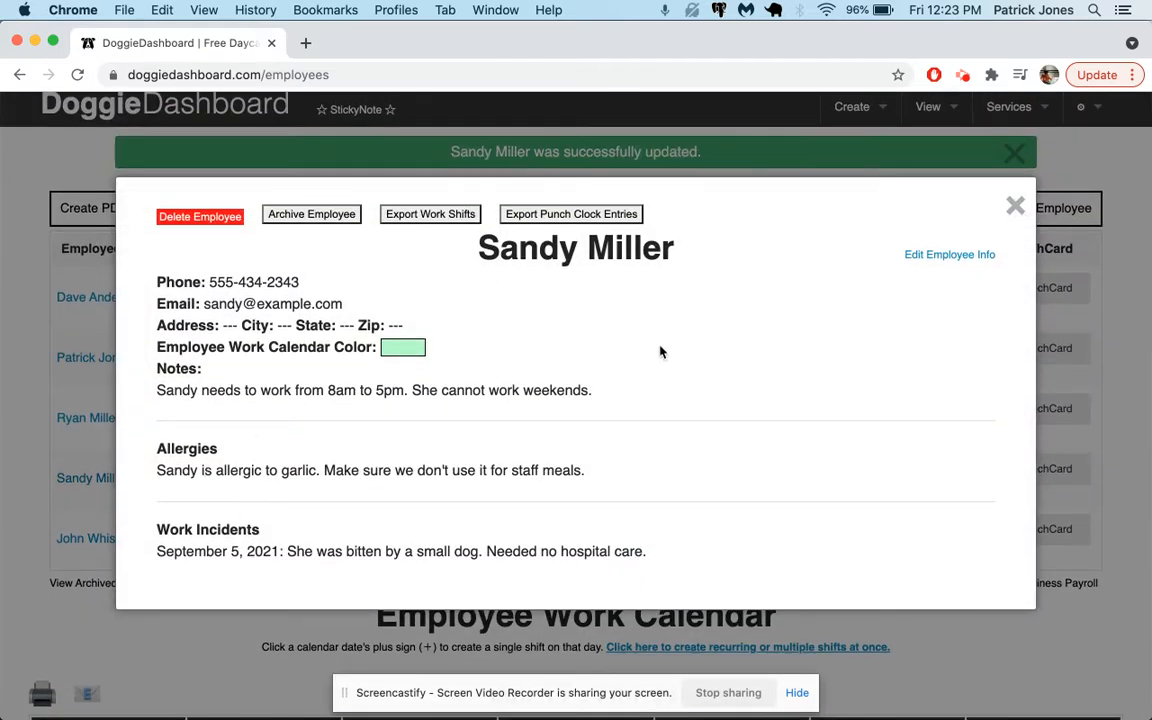
left_click(1015, 205)
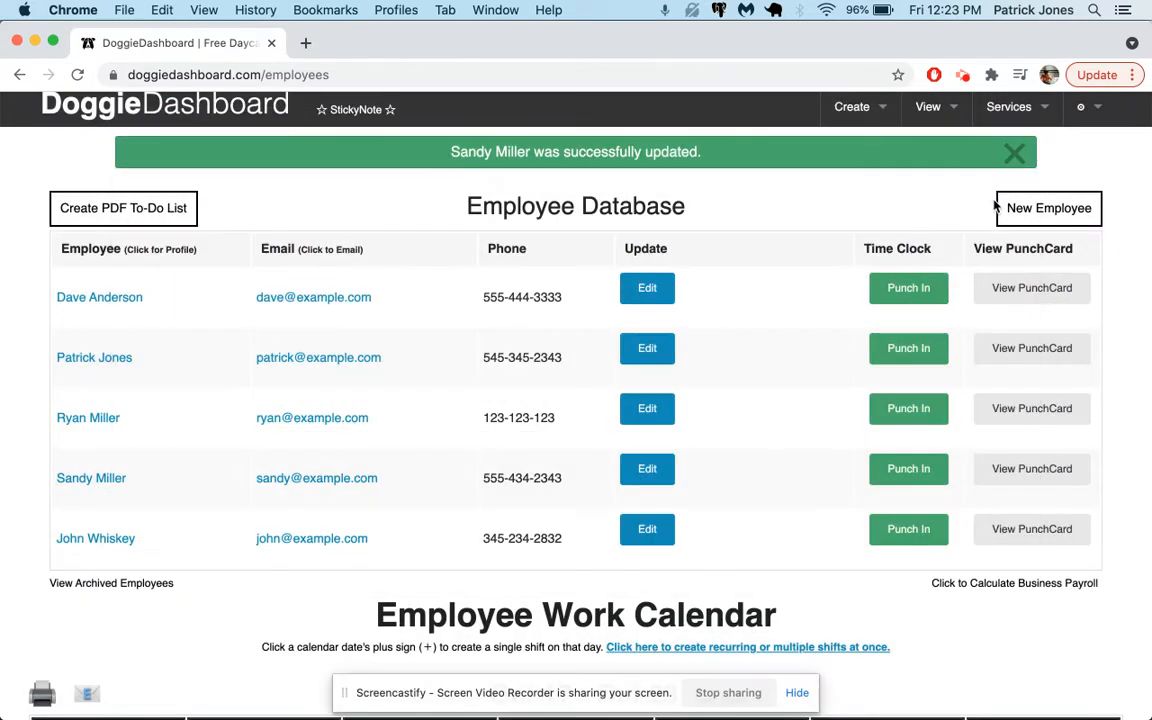
left_click(1015, 152)
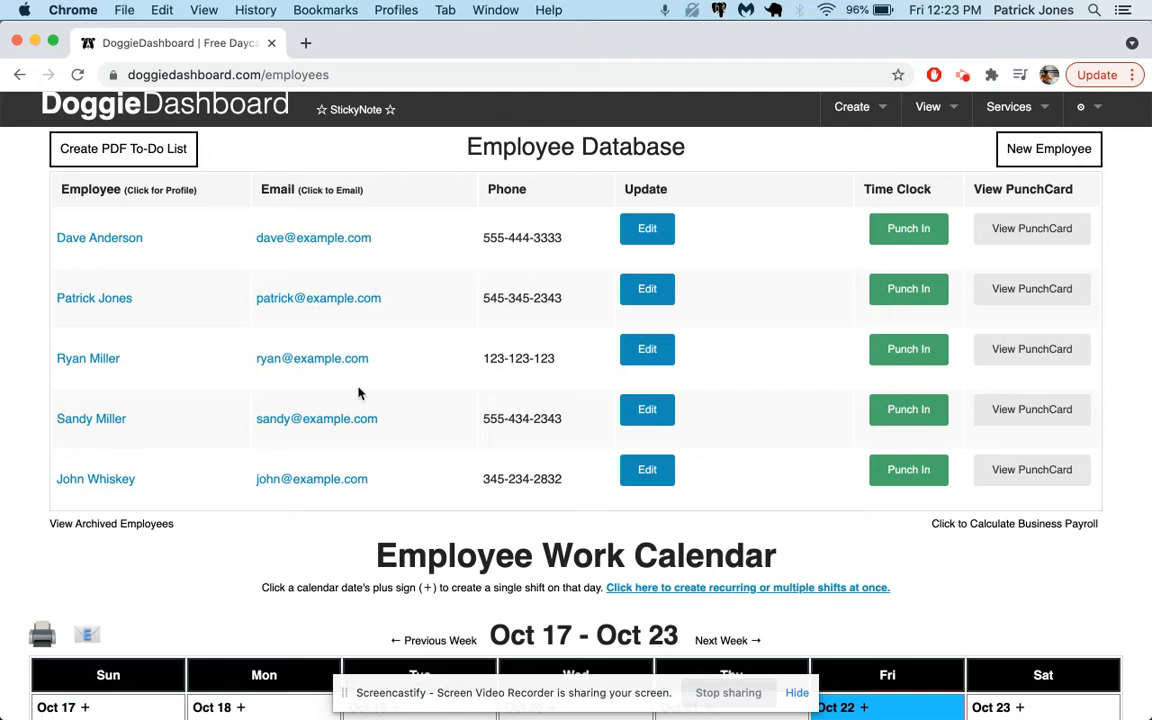
Step: Punch the new employee in on the time clock and close the punchcard
left_click(907, 418)
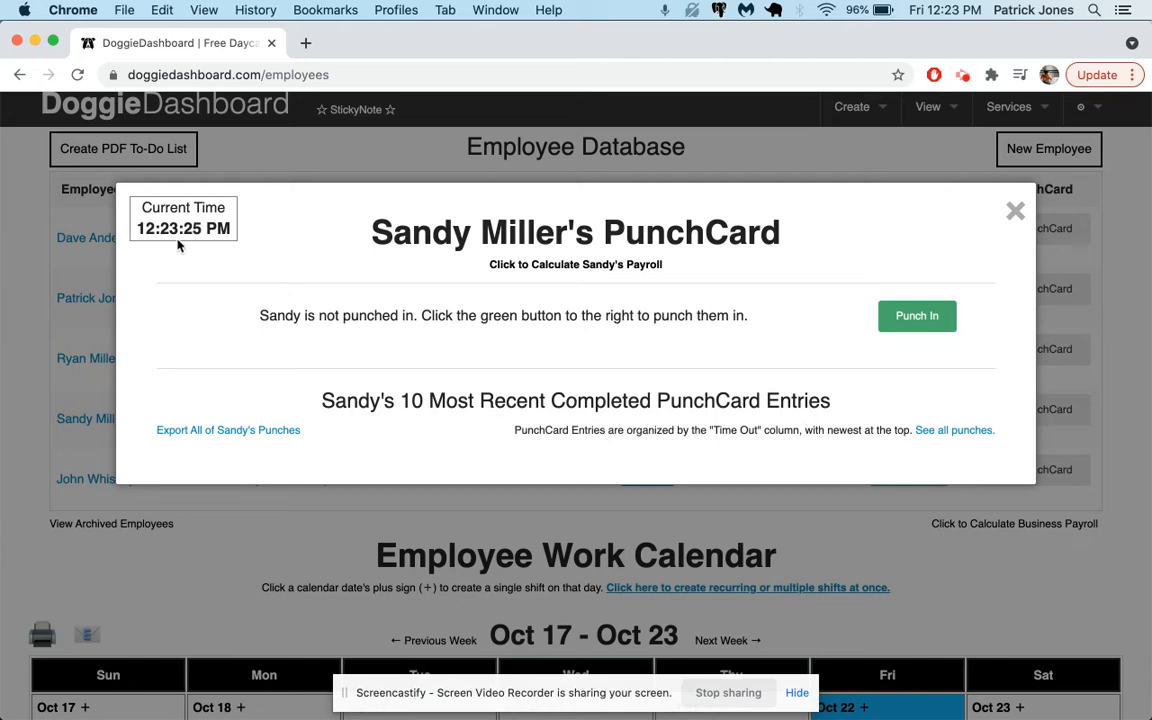
left_click(897, 314)
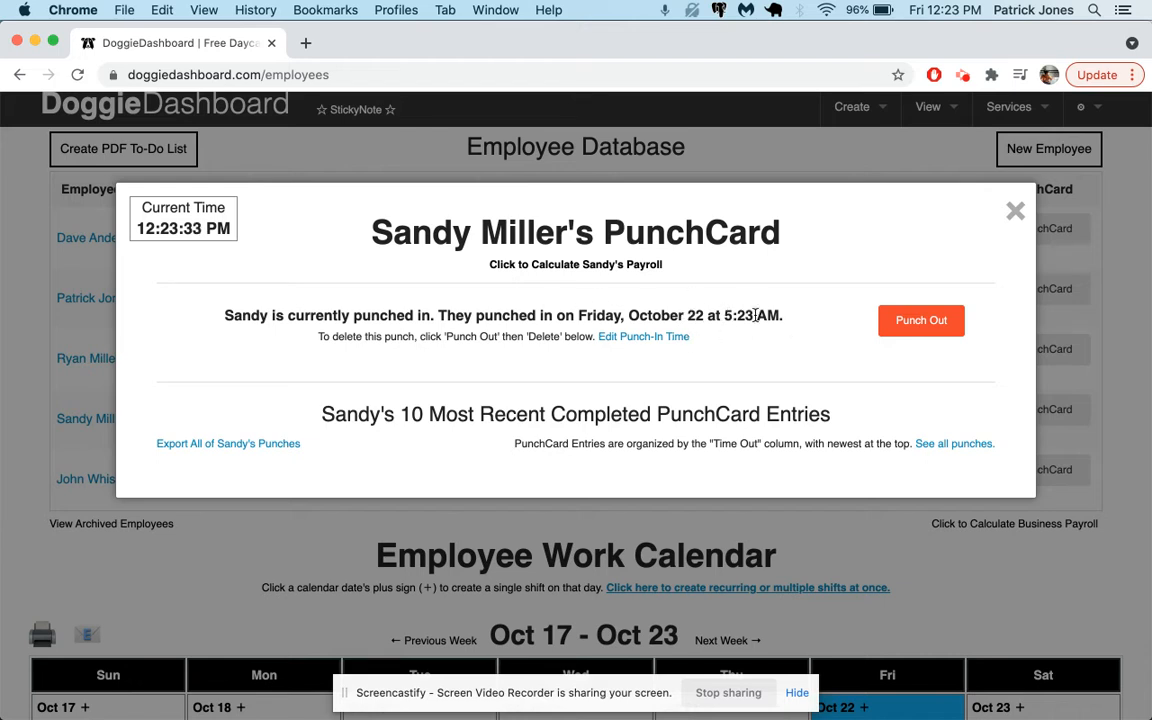
left_click(1015, 211)
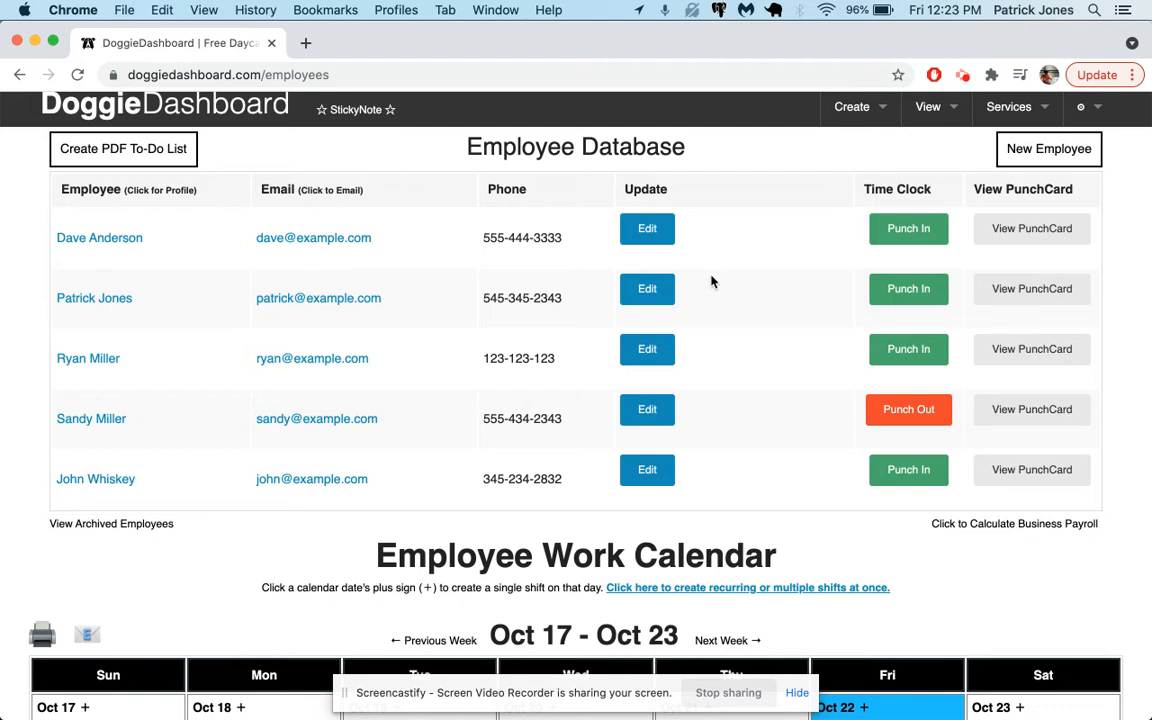
Step: Open the shift scheduler for Oct 25 in the monthly calendar and select the new employee
scroll(711, 282, "down", 3)
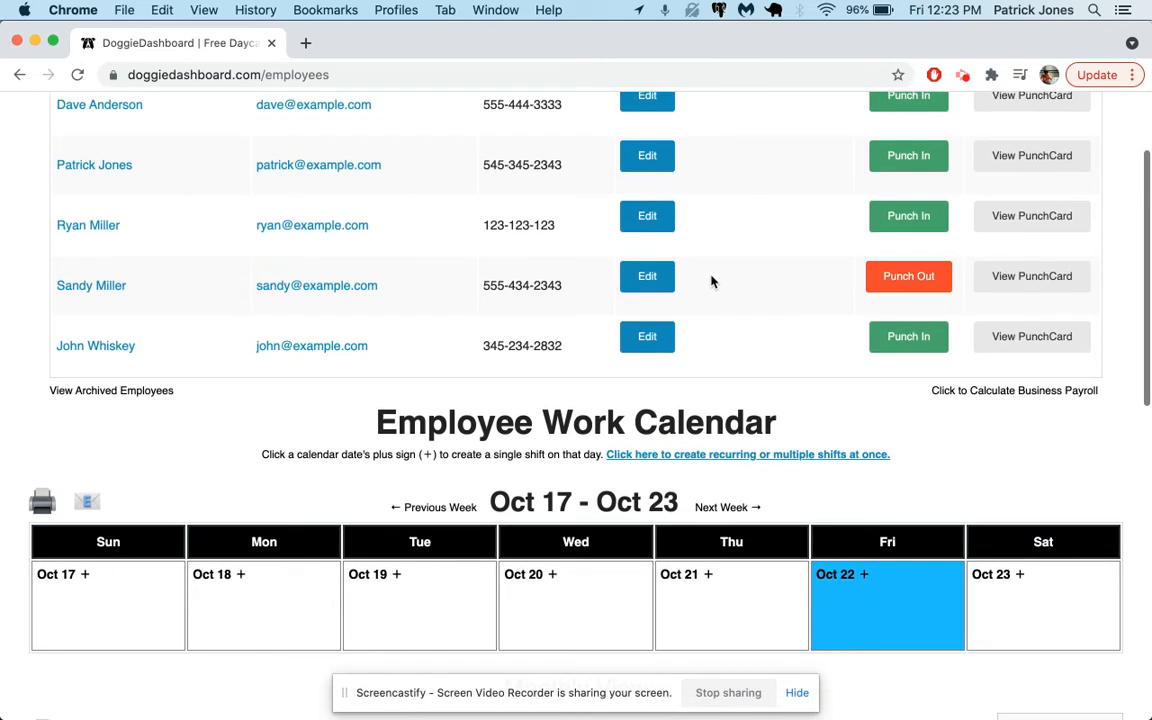
scroll(711, 282, "down", 2)
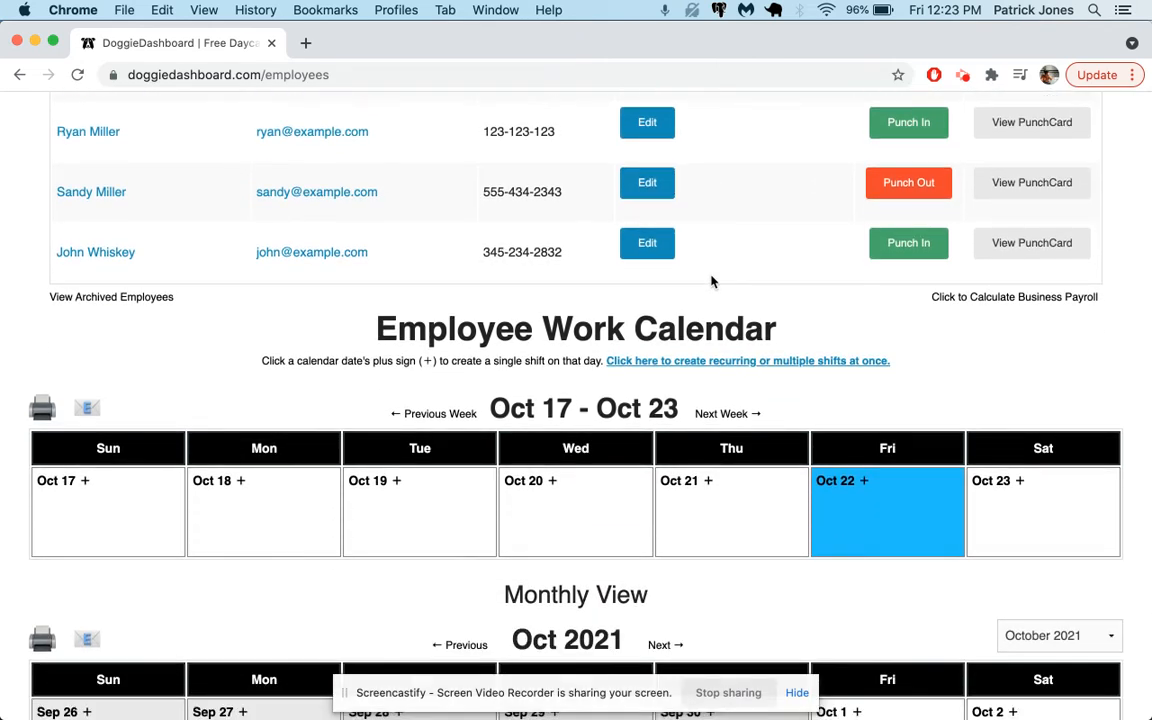
scroll(711, 282, "down", 3)
scroll(711, 282, "down", 2)
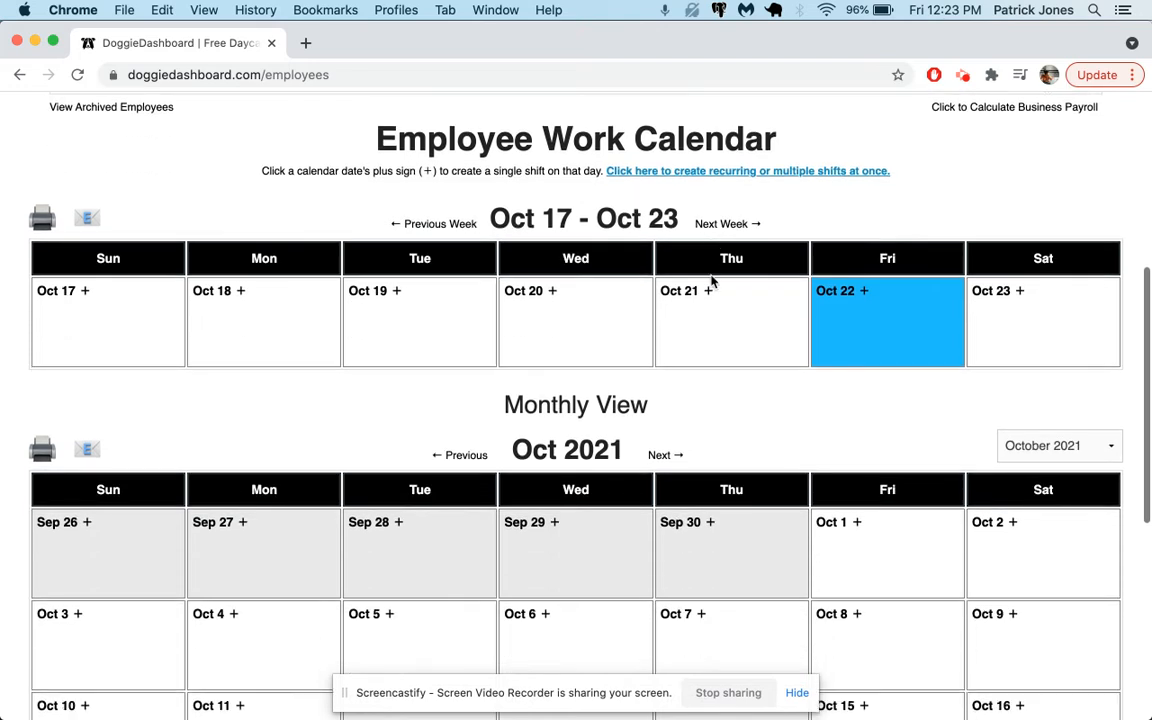
scroll(583, 302, "down", 3)
scroll(583, 302, "down", 4)
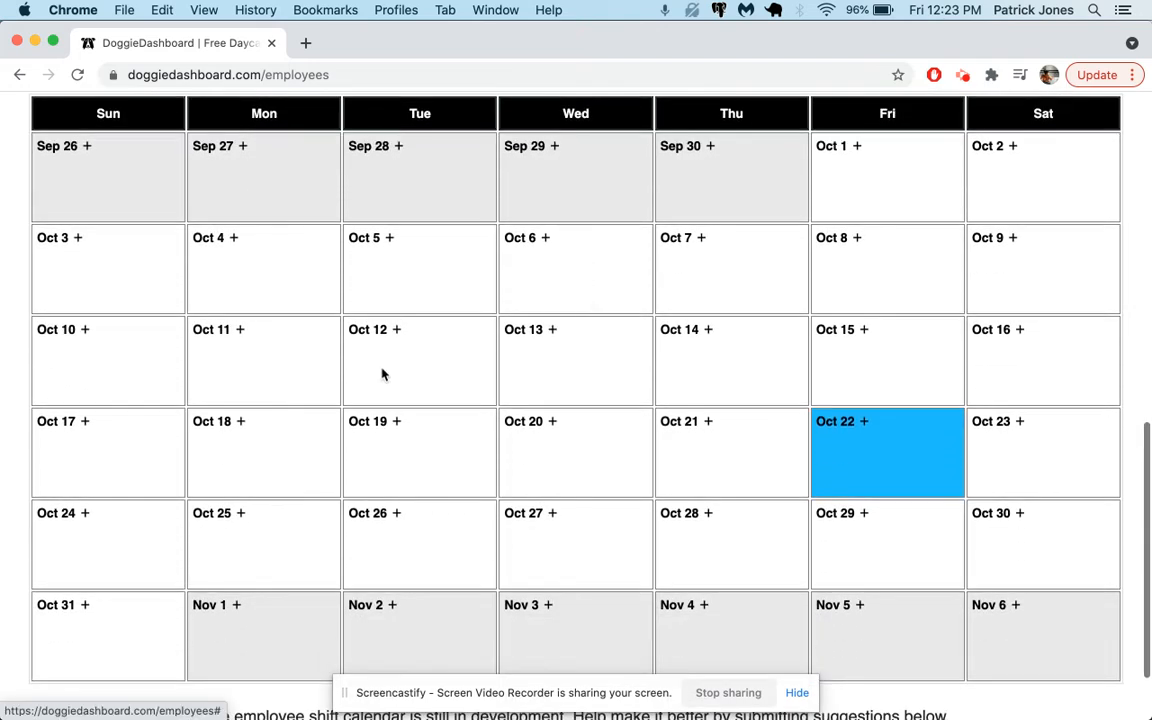
left_click(238, 519)
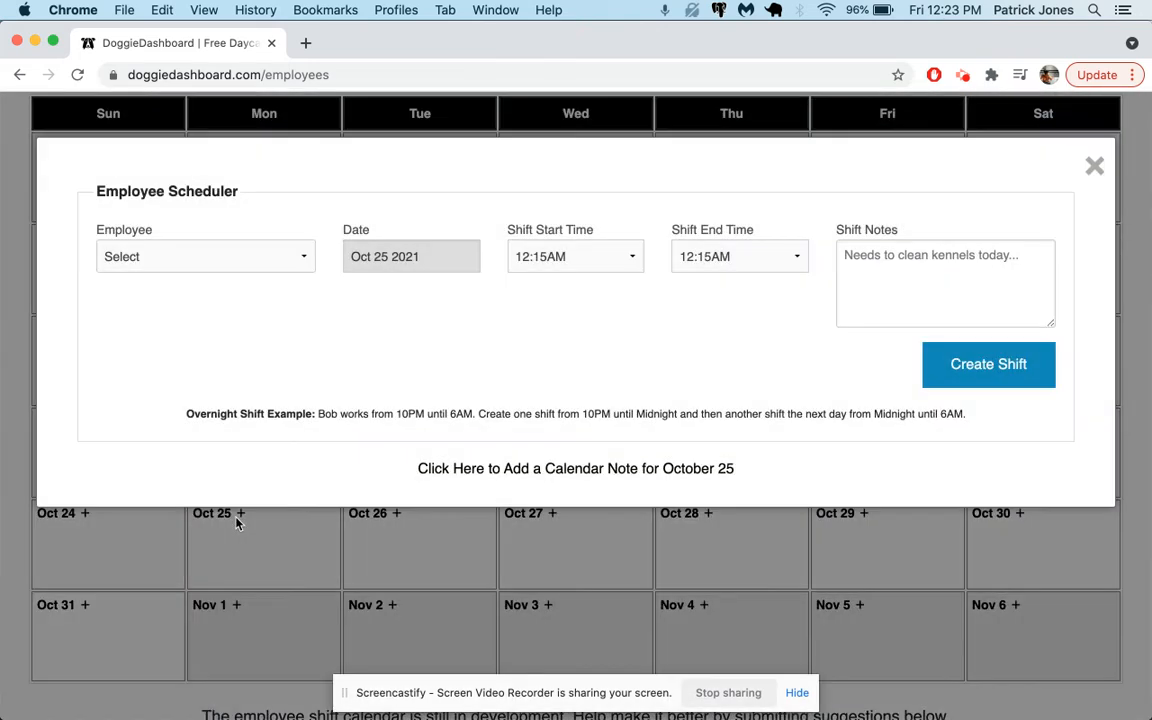
left_click(256, 257)
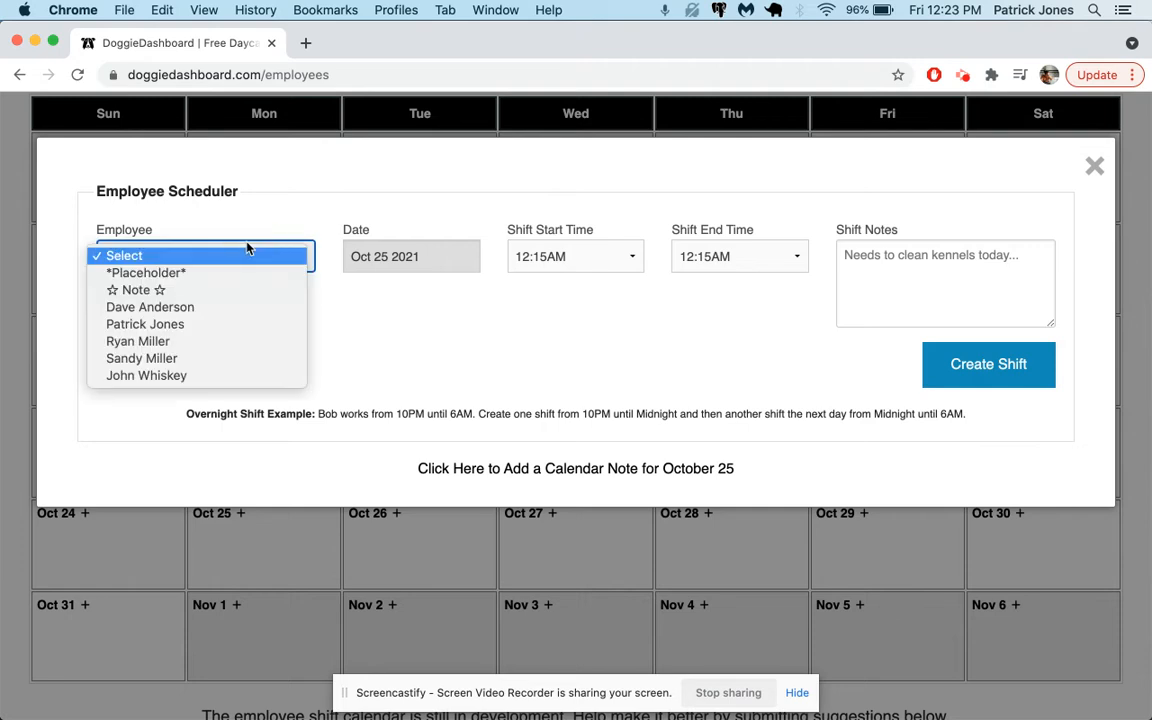
left_click(216, 357)
Step: Set the shift from 8:00AM to 5:00PM, create it, and close the confirmation
left_click(540, 265)
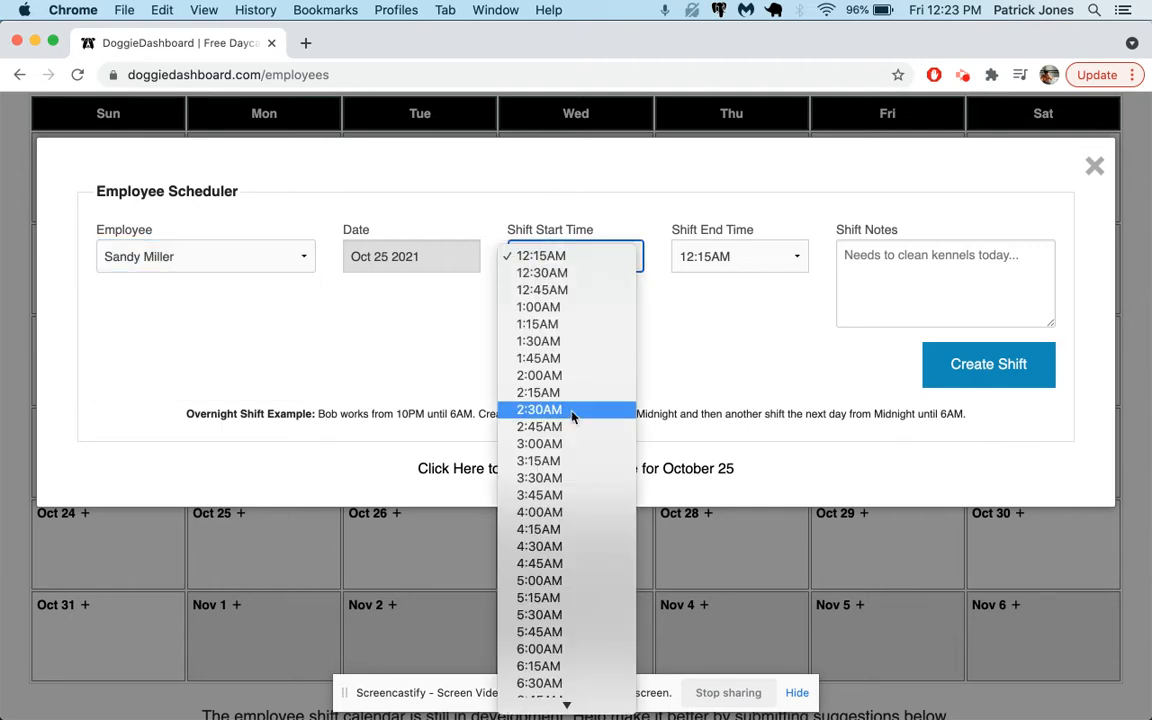
scroll(565, 520, "down", 5)
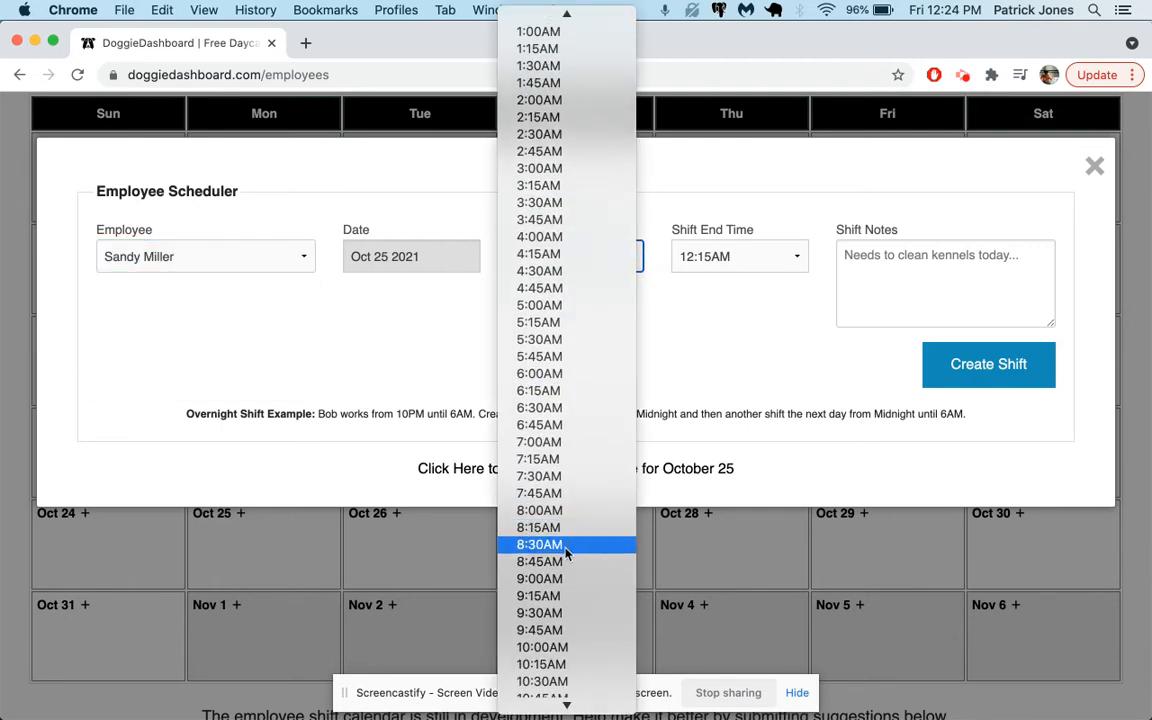
left_click(540, 510)
left_click(740, 256)
scroll(750, 450, "down", 1)
scroll(750, 460, "down", 3)
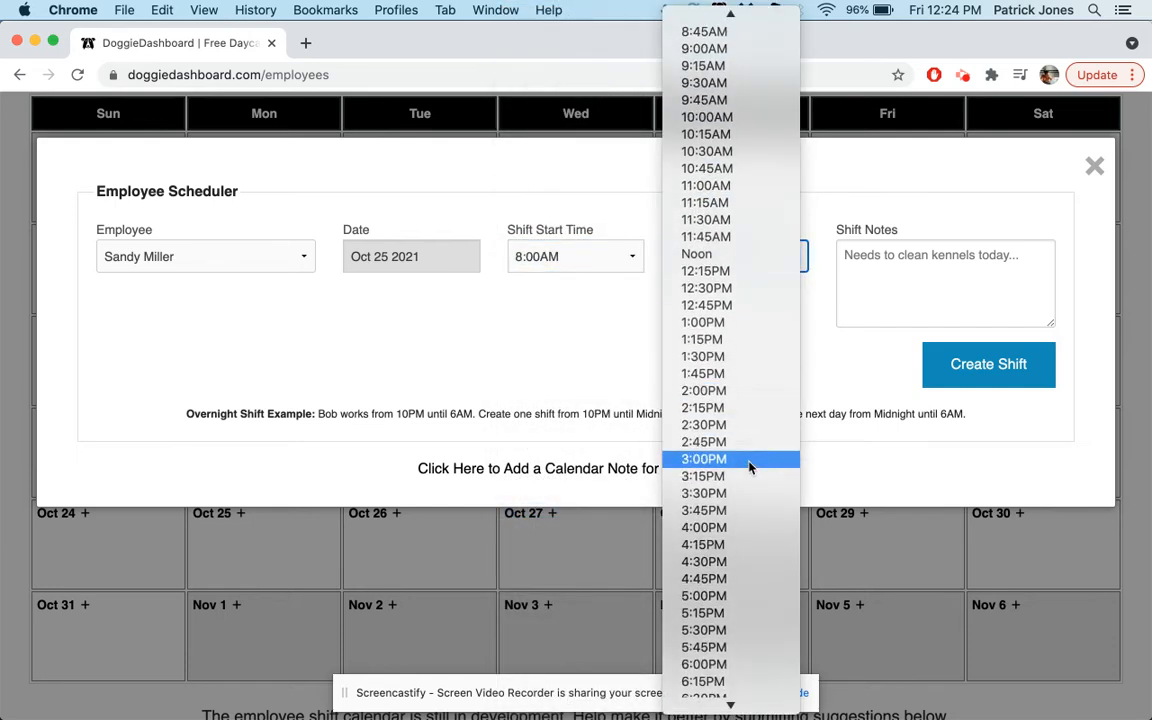
left_click(745, 595)
left_click(880, 362)
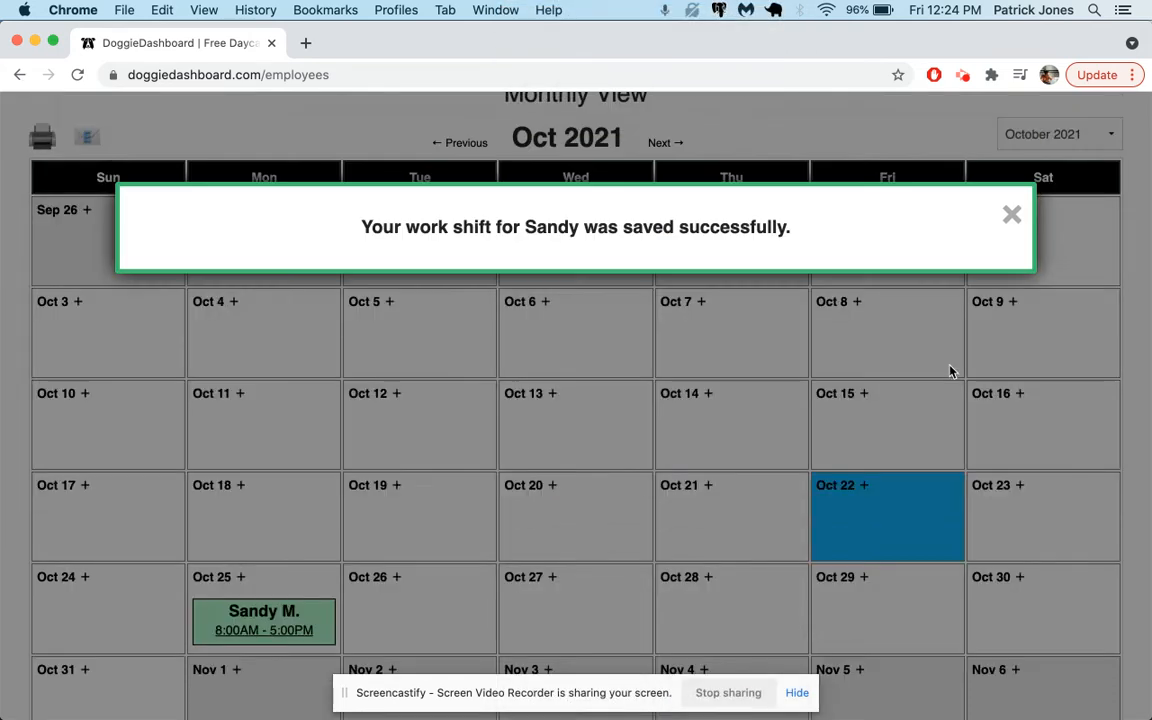
left_click(1012, 216)
Step: Open the shift scheduler for Oct 27 and select the new employee
scroll(267, 540, "down", 2)
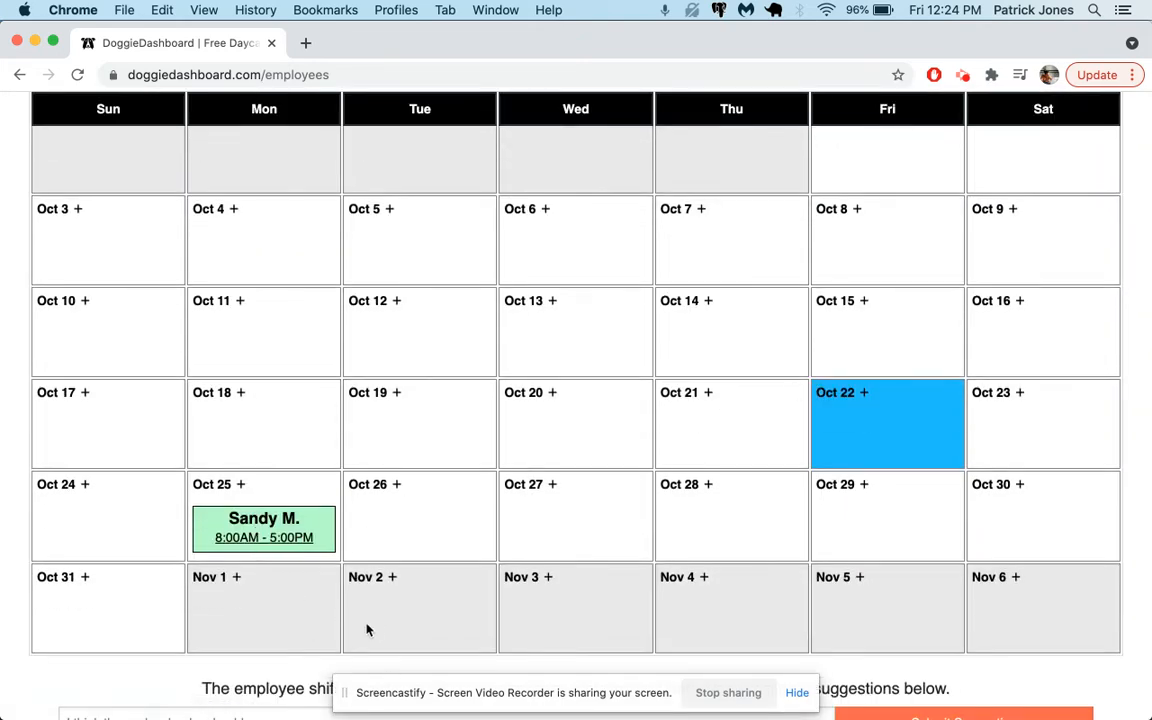
scroll(368, 626, "down", 2)
scroll(586, 483, "up", 3)
scroll(465, 325, "up", 4)
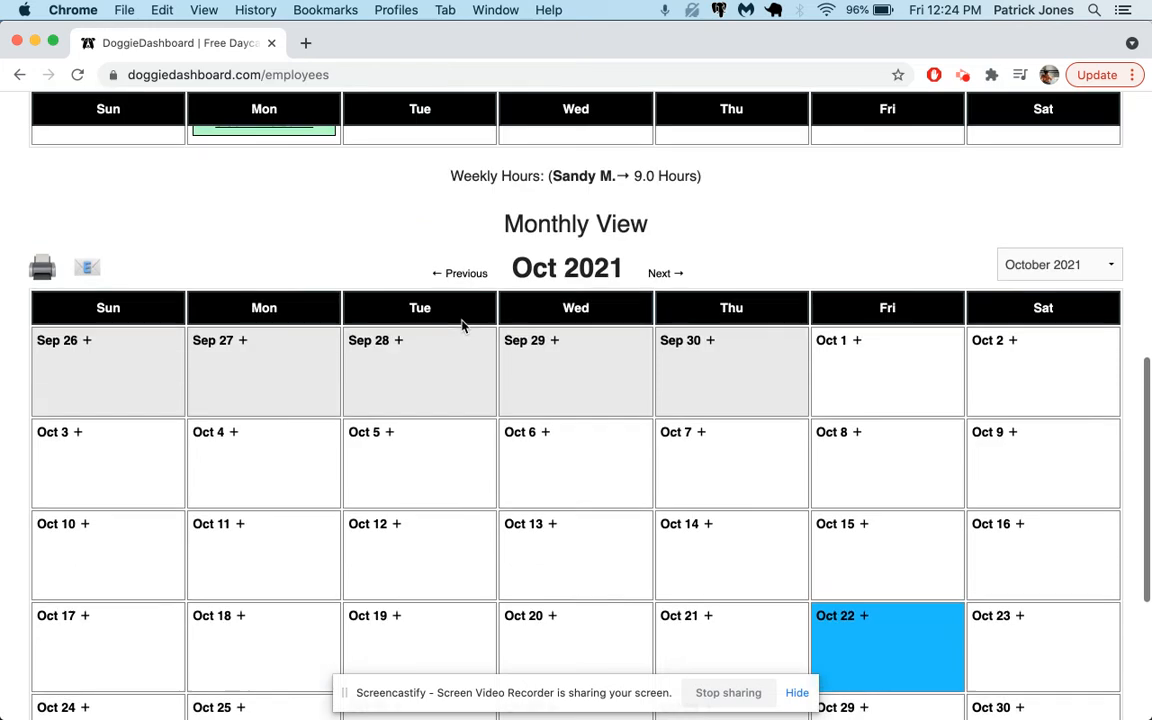
scroll(462, 326, "down", 5)
scroll(462, 330, "down", 1)
left_click(535, 483)
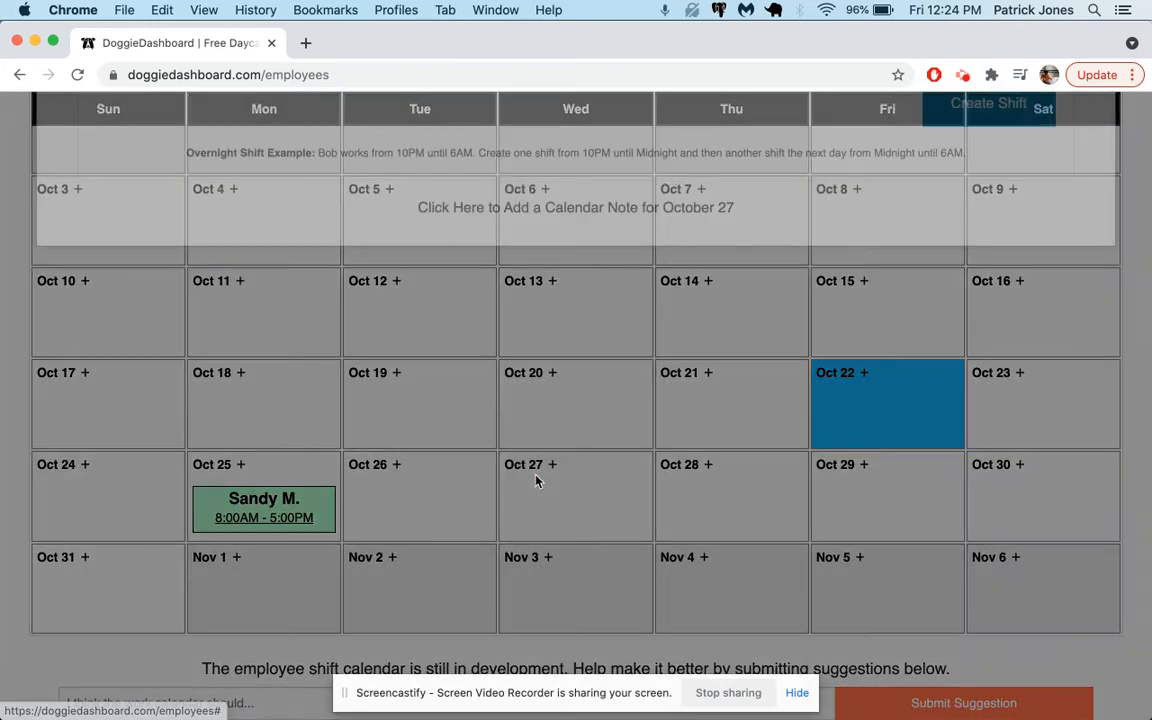
left_click(242, 252)
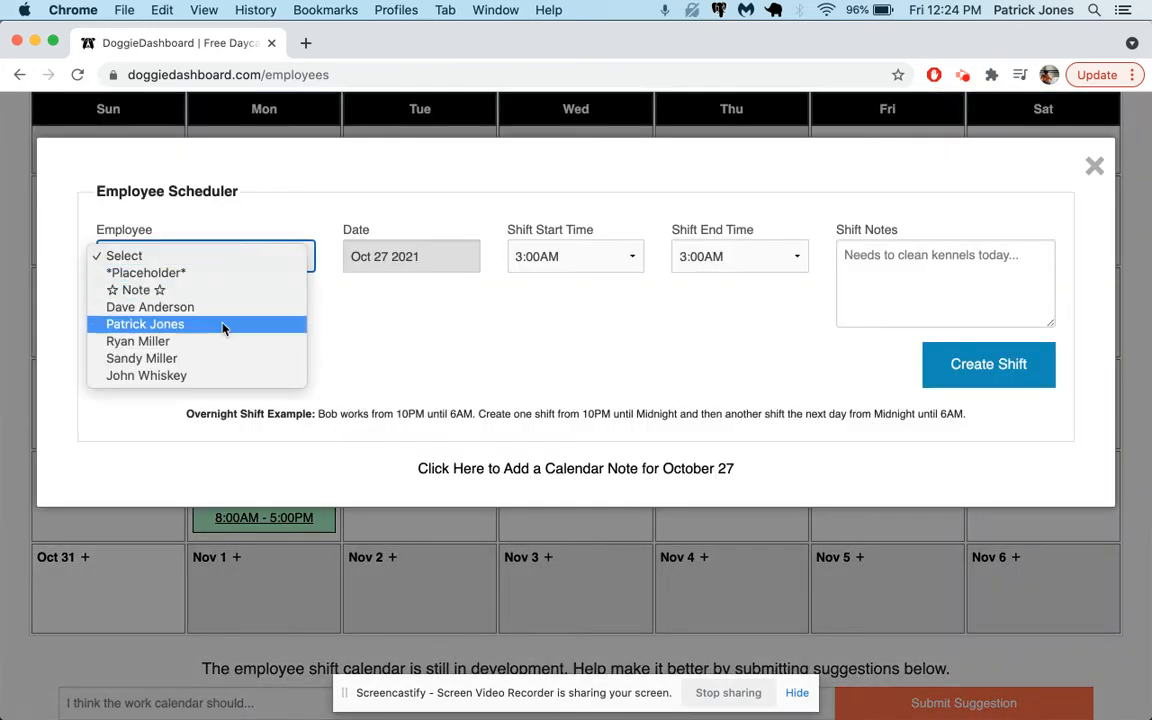
left_click(224, 360)
Step: Set the shift from 9:00AM to Noon, create it, and close the confirmation
left_click(530, 258)
scroll(591, 430, "down", 3)
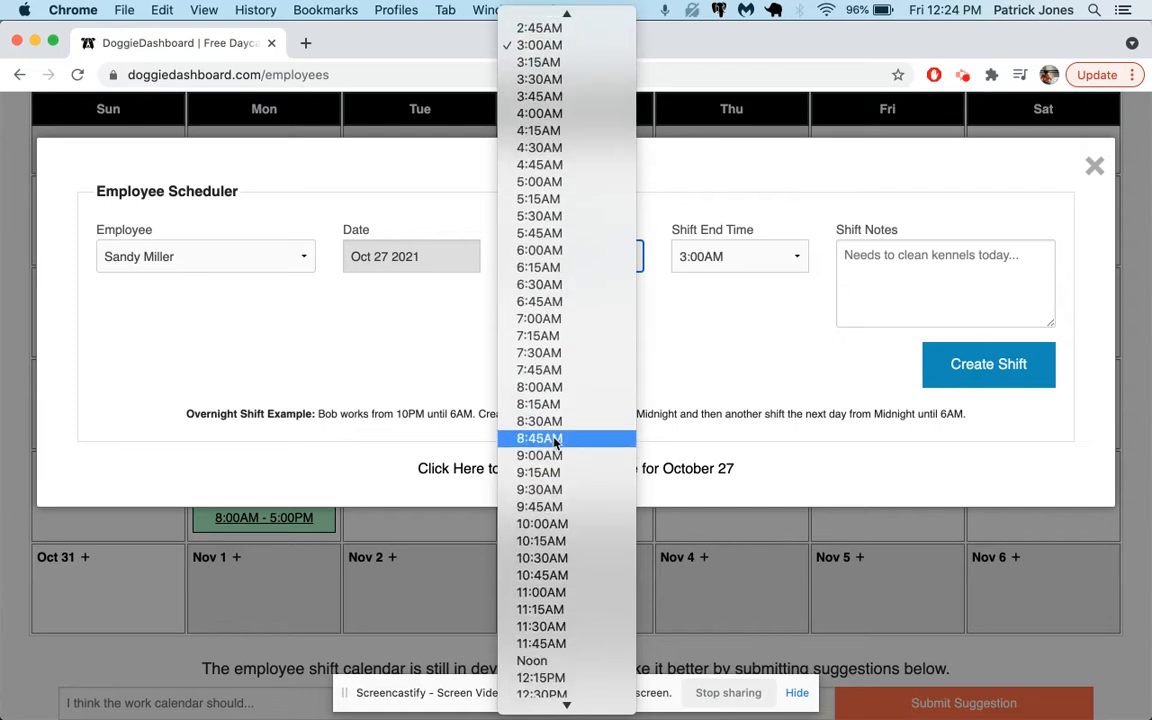
left_click(586, 452)
left_click(762, 259)
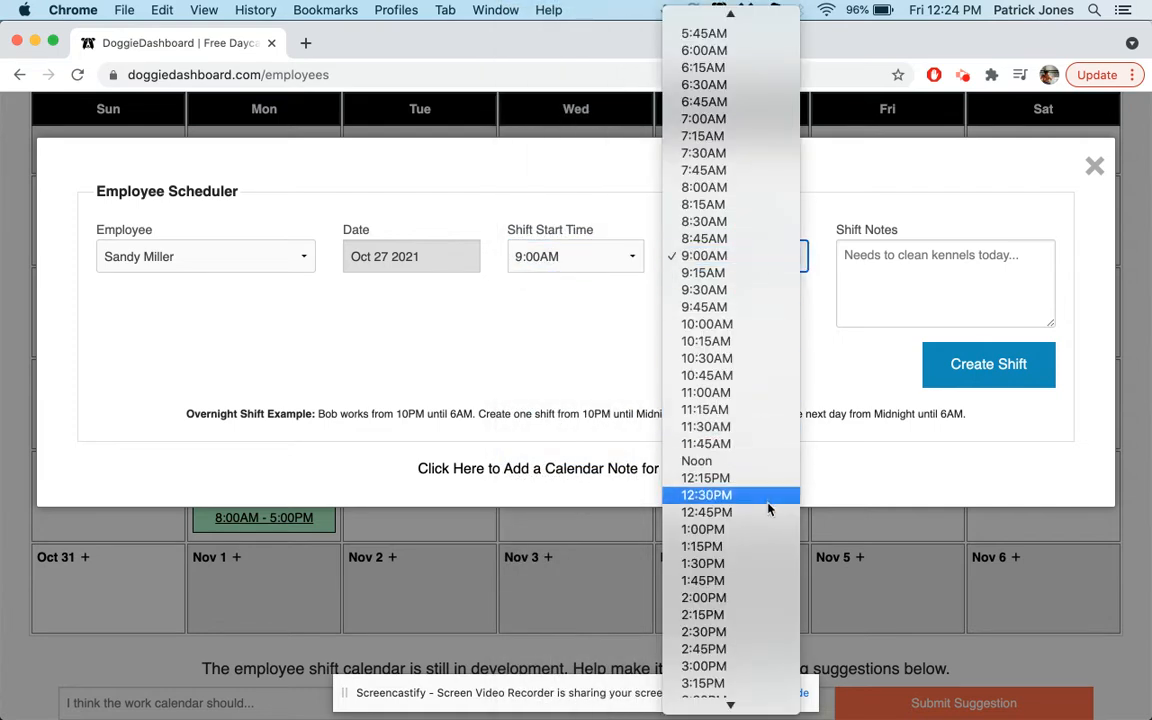
left_click(760, 463)
left_click(956, 363)
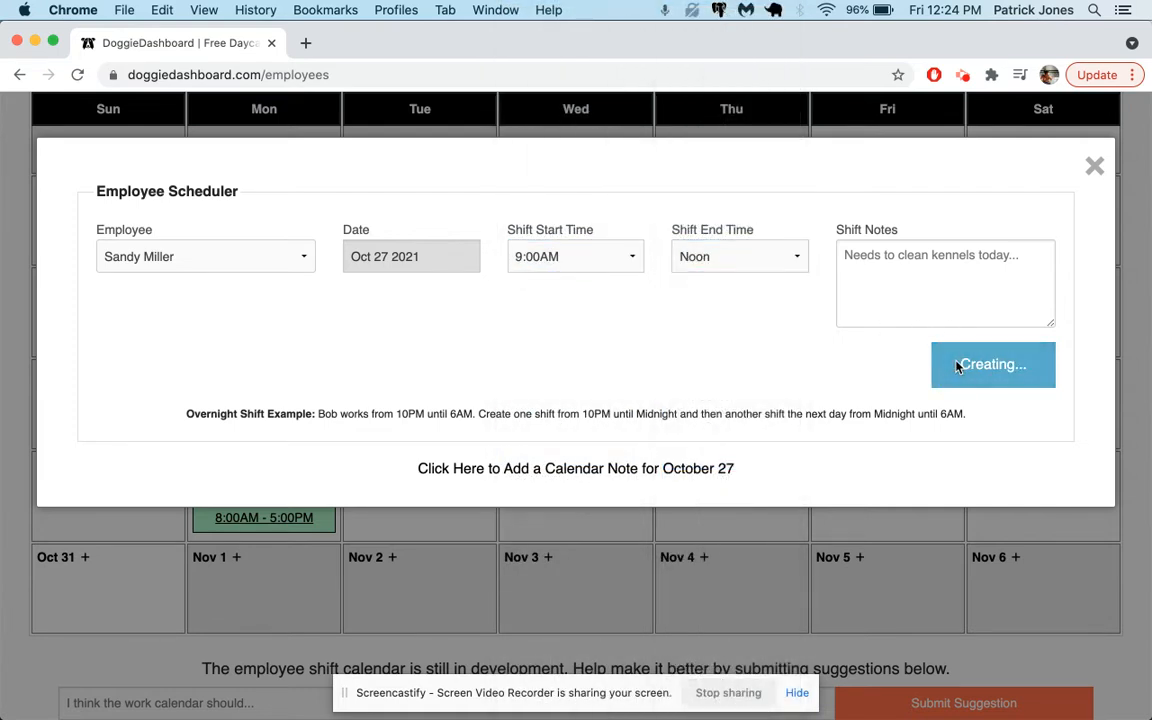
left_click(1012, 215)
Step: Add the note "Working a half day. She needs to go to the doctor at noon." to the Oct 27 shift and update it
left_click(577, 500)
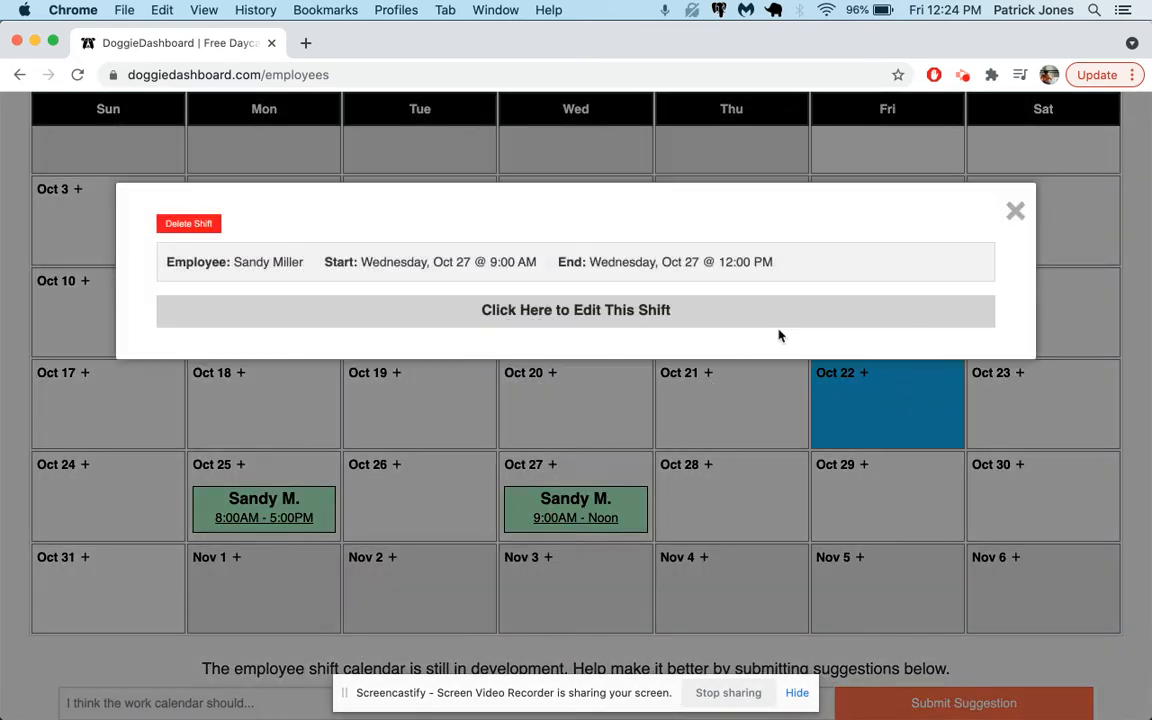
left_click(740, 318)
left_click(681, 501)
type("She needs to go to the doctor at")
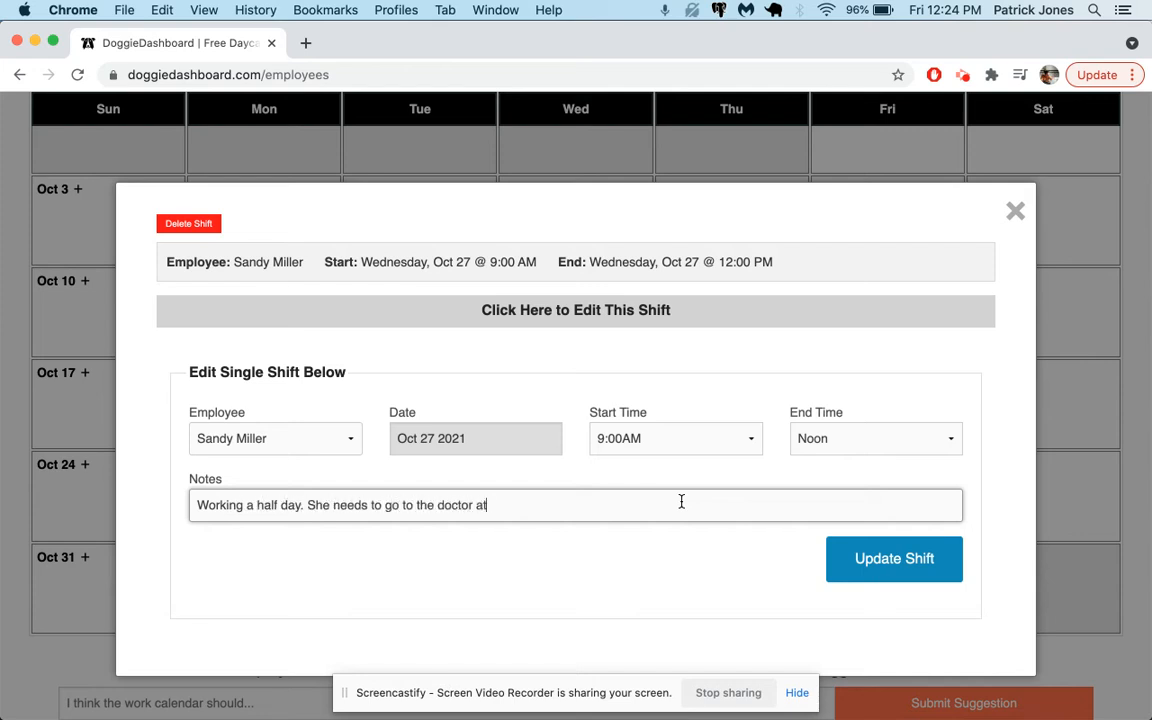
left_click(946, 558)
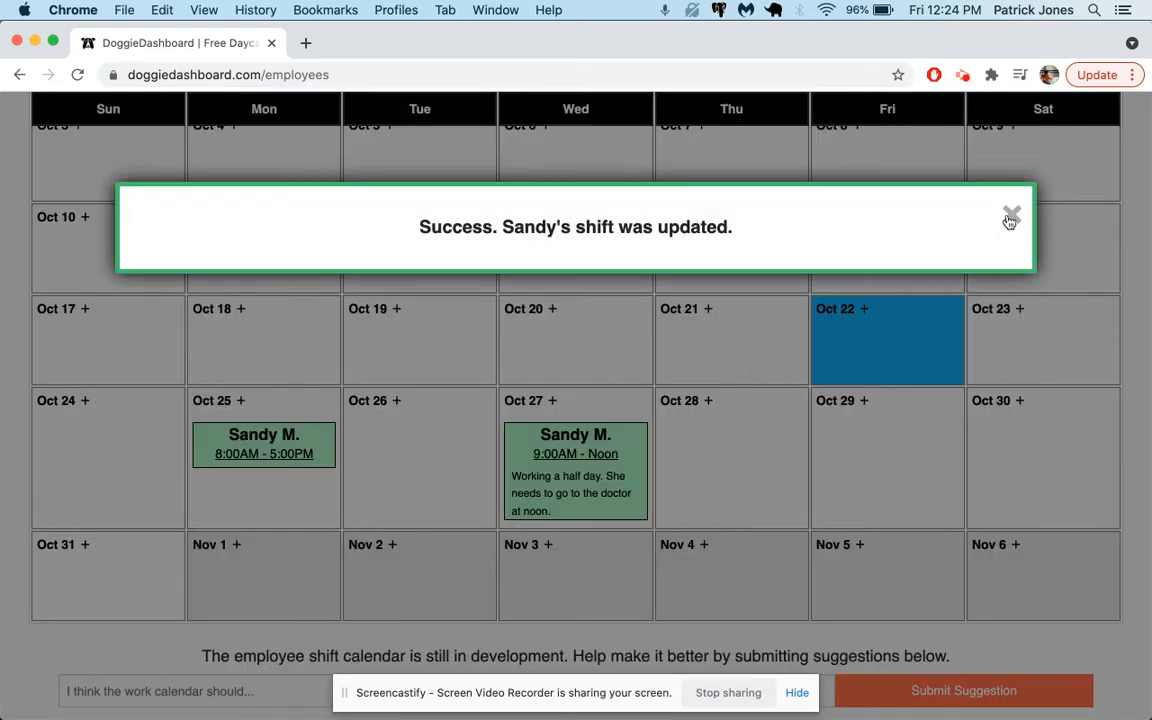
left_click(1005, 222)
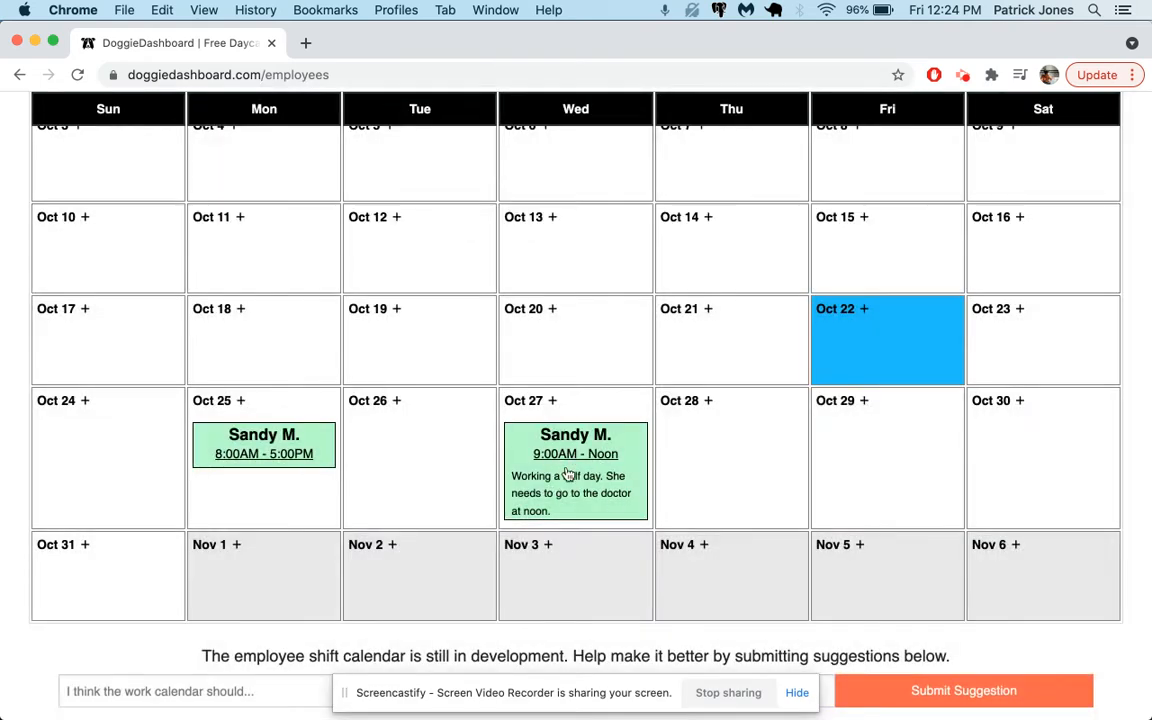
Step: Advance the weekly calendar to Oct 24 – Oct 30 and review the weekly hours summary
scroll(521, 485, "up", 5)
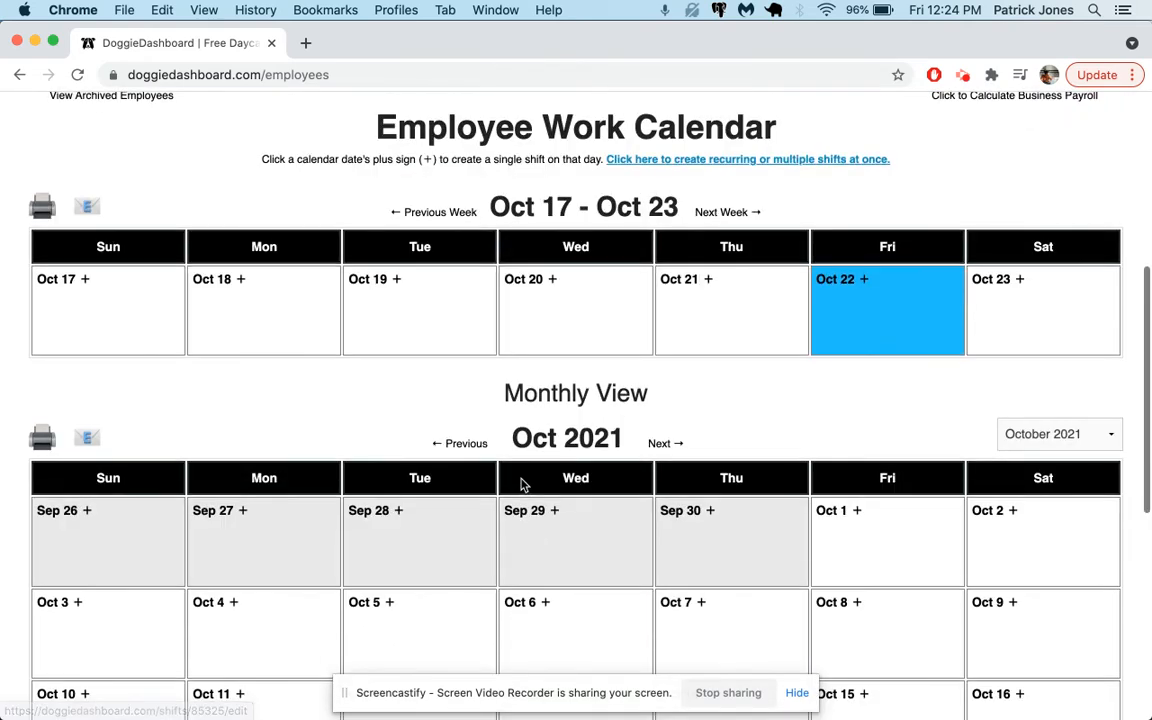
left_click(720, 212)
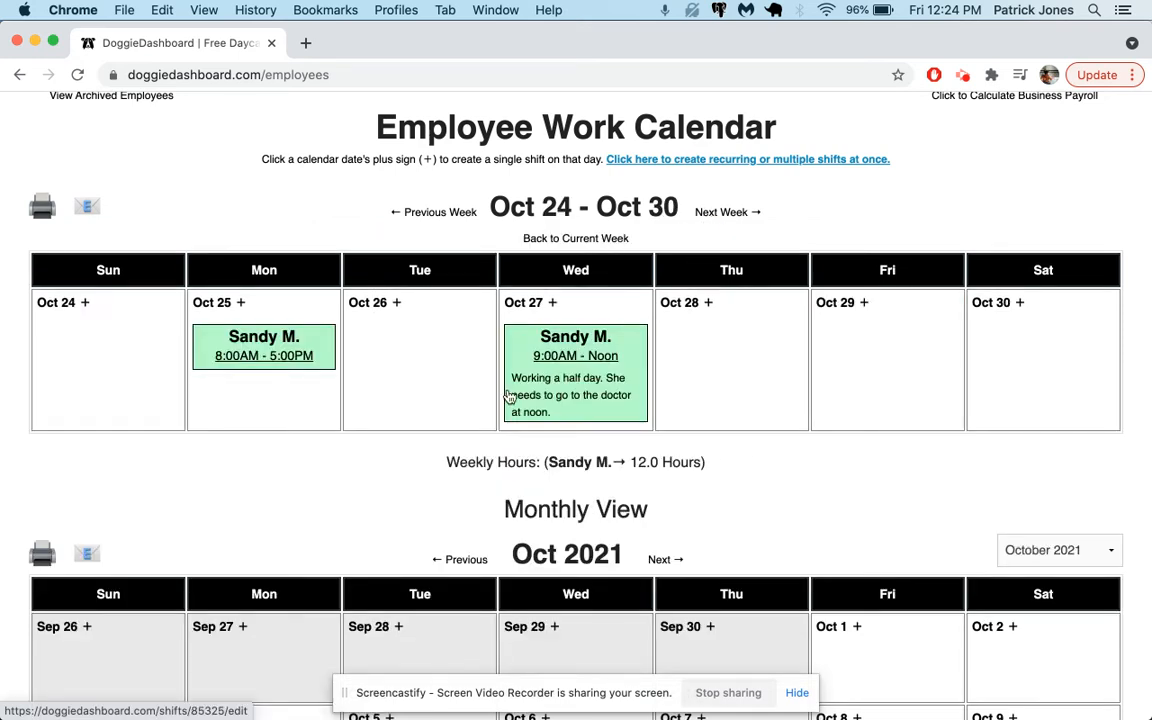
left_click_drag(446, 462, 720, 481)
left_click(652, 468)
Step: Change the Oct 25 shift's end time to Noon, update it, and close the confirmation
left_click(311, 356)
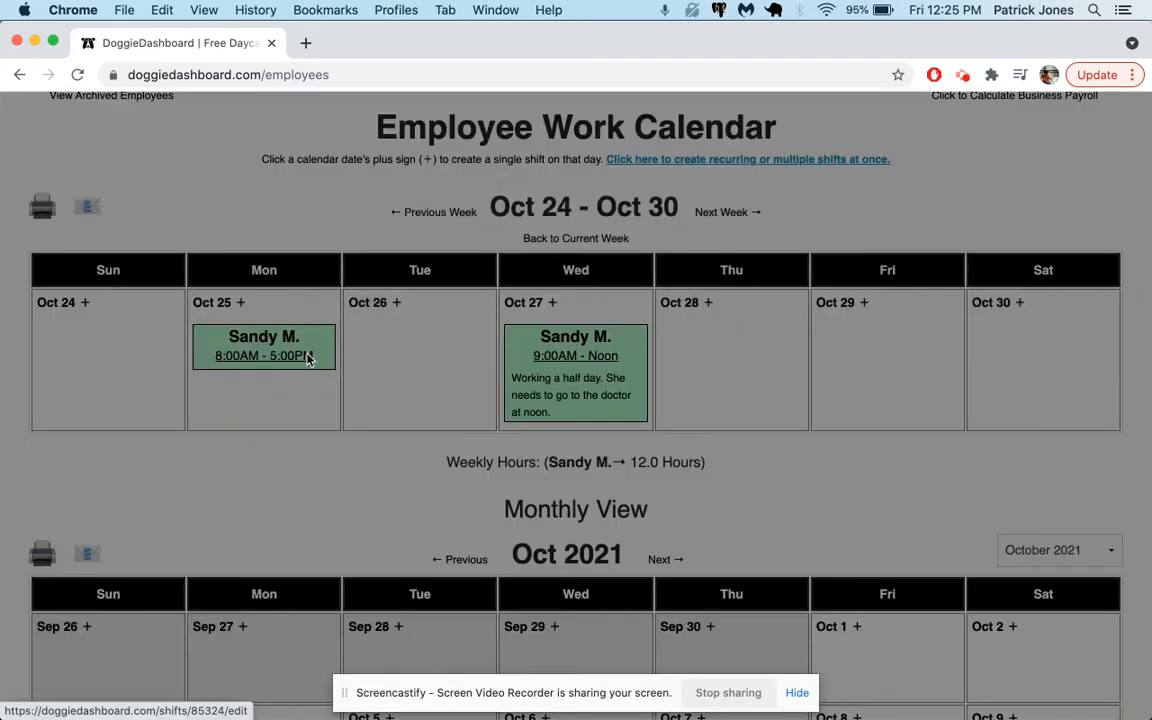
left_click(555, 318)
scroll(640, 360, "down", 2)
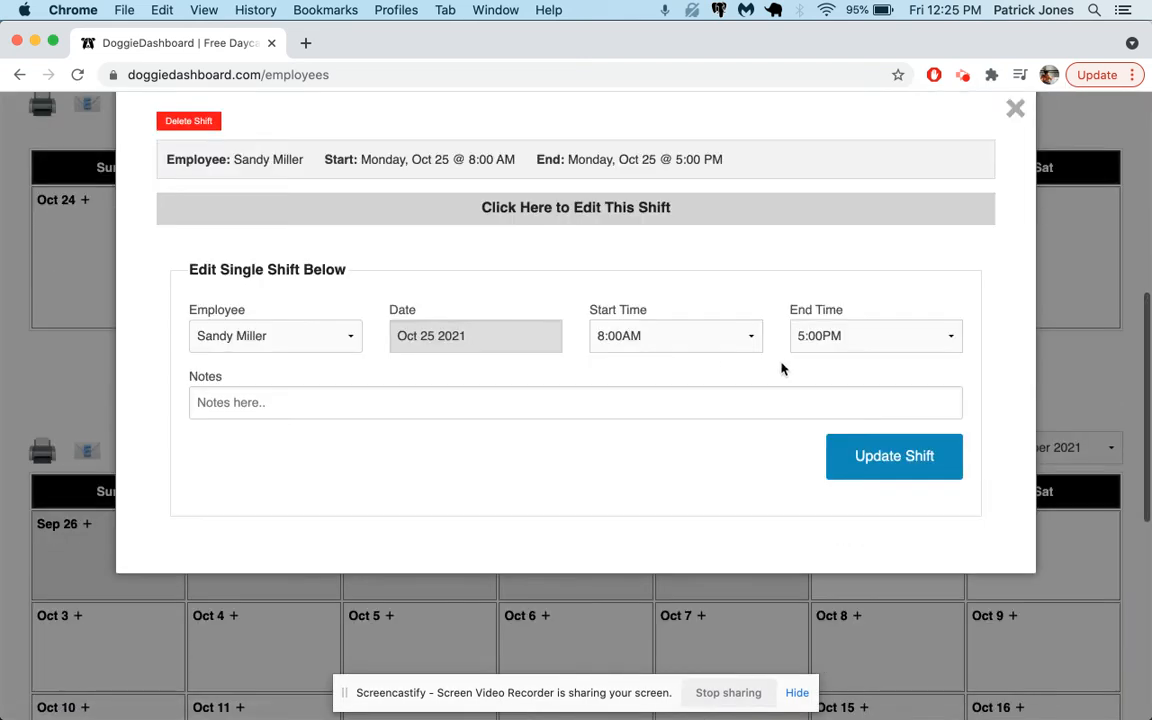
left_click(850, 336)
scroll(800, 440, "up", 10)
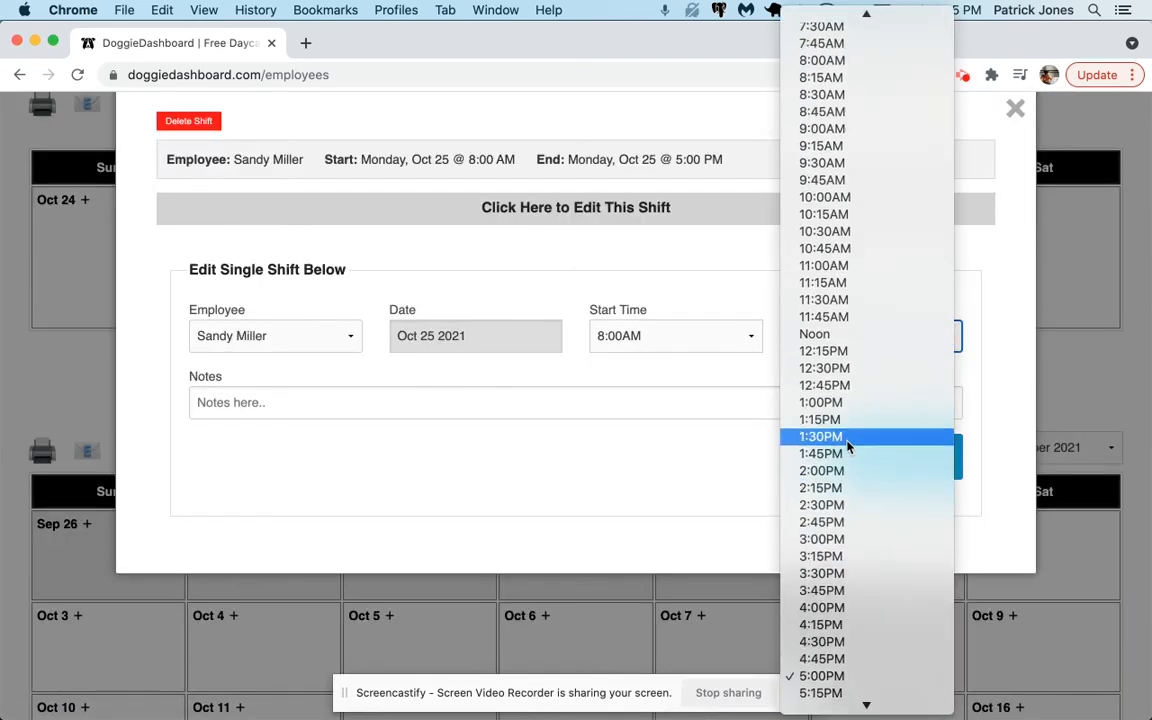
scroll(876, 258, "up", 5)
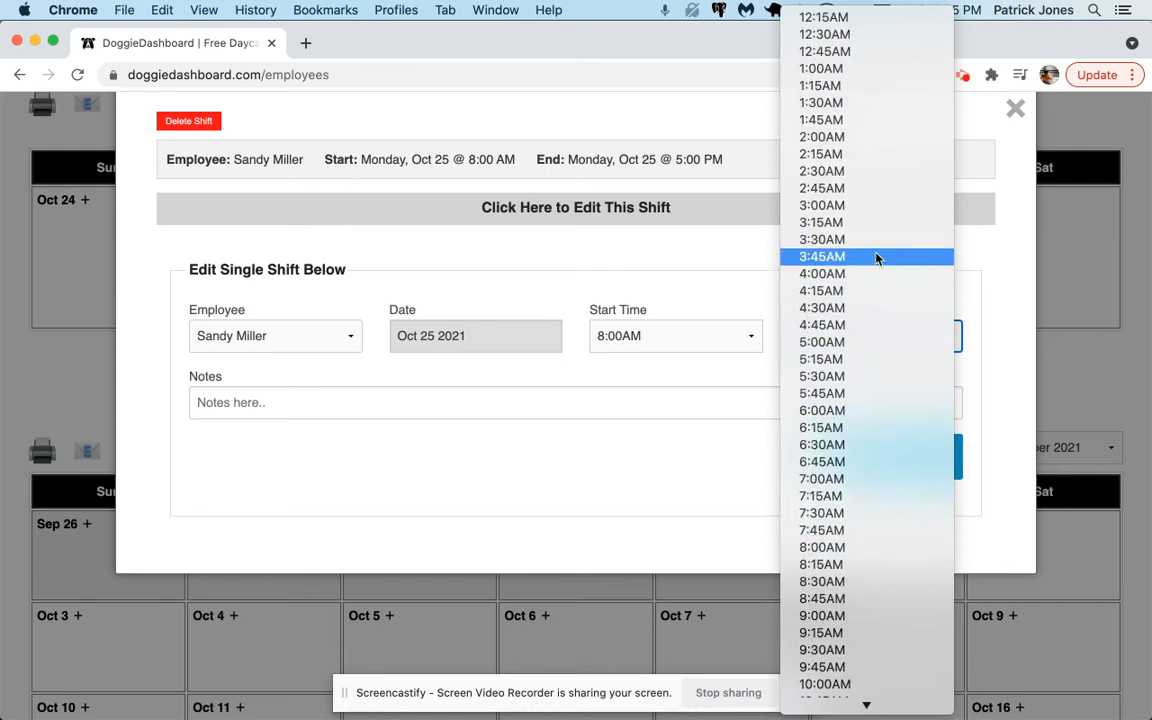
scroll(876, 258, "down", 8)
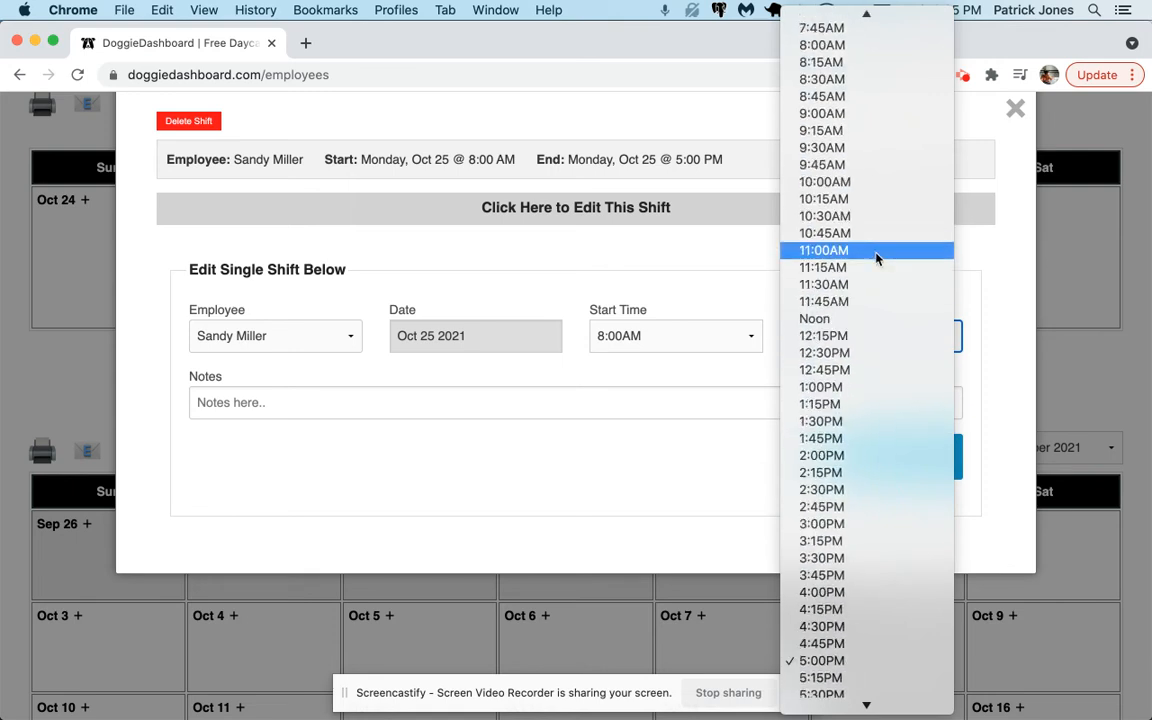
left_click(867, 320)
left_click(886, 472)
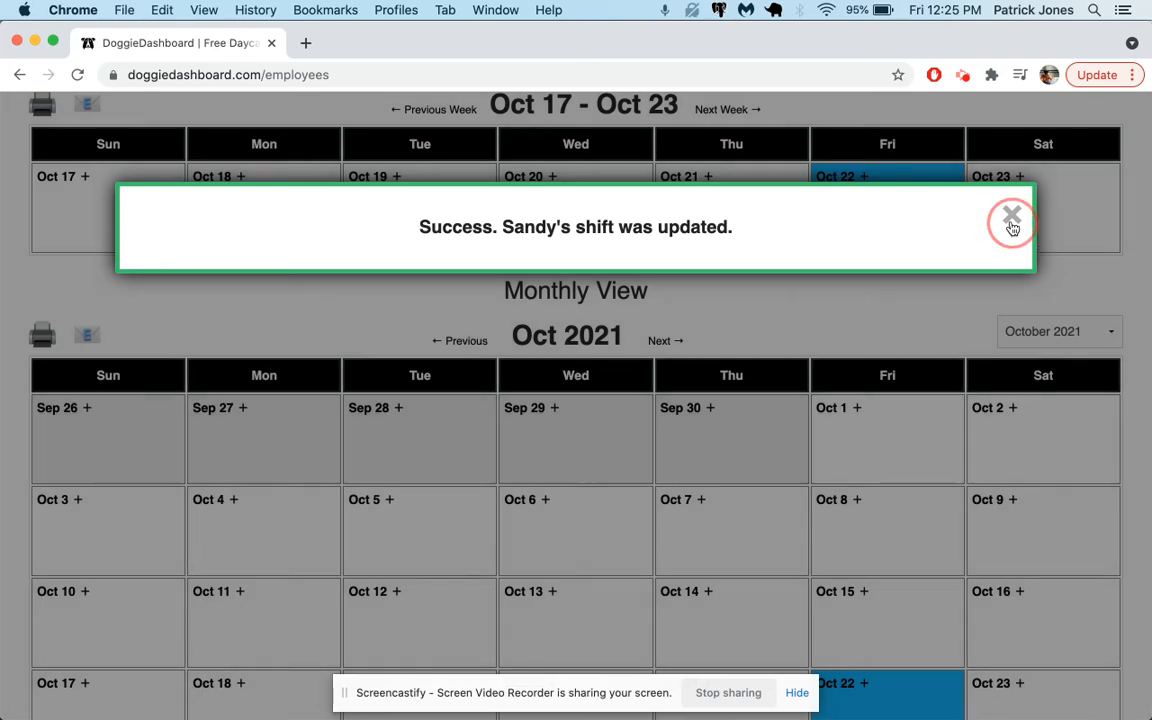
left_click(1010, 218)
Step: Open a second shift scheduler for Oct 25 and select the new employee
scroll(602, 242, "up", 3)
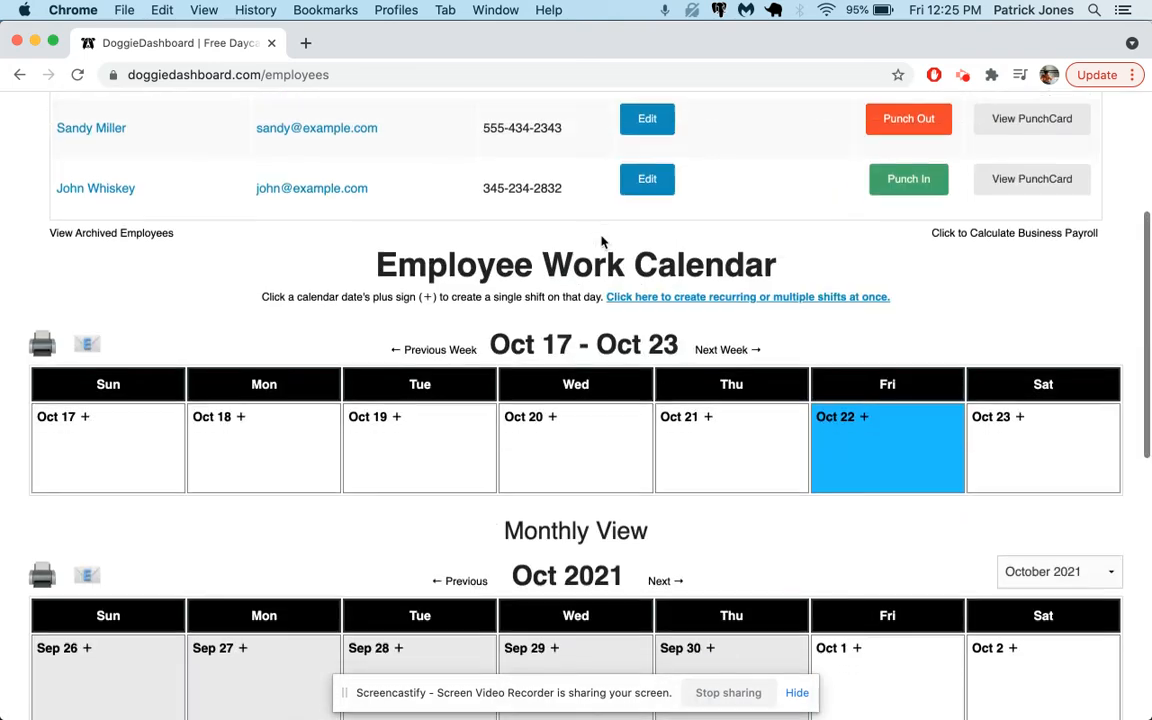
scroll(602, 242, "down", 5)
scroll(602, 242, "down", 3)
left_click(227, 410)
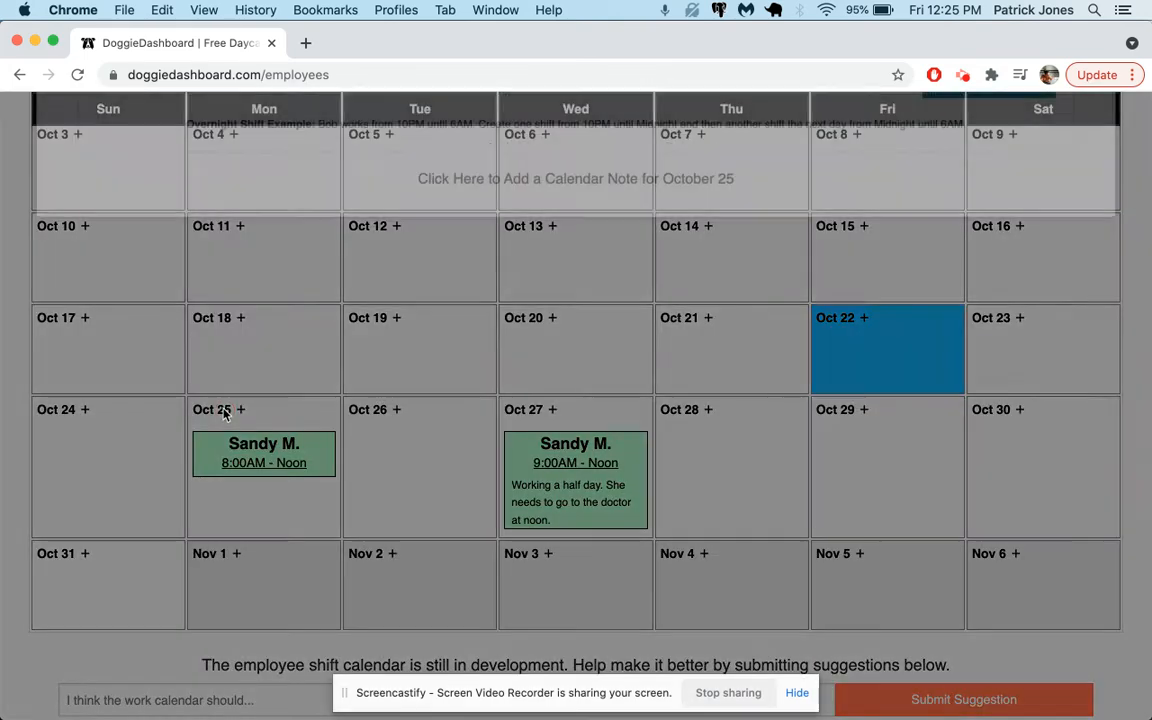
left_click(190, 269)
left_click(205, 357)
Step: Set the shift from 1:00PM to 5:00PM, create it, and close the confirmation
left_click(563, 256)
scroll(586, 362, "down", 5)
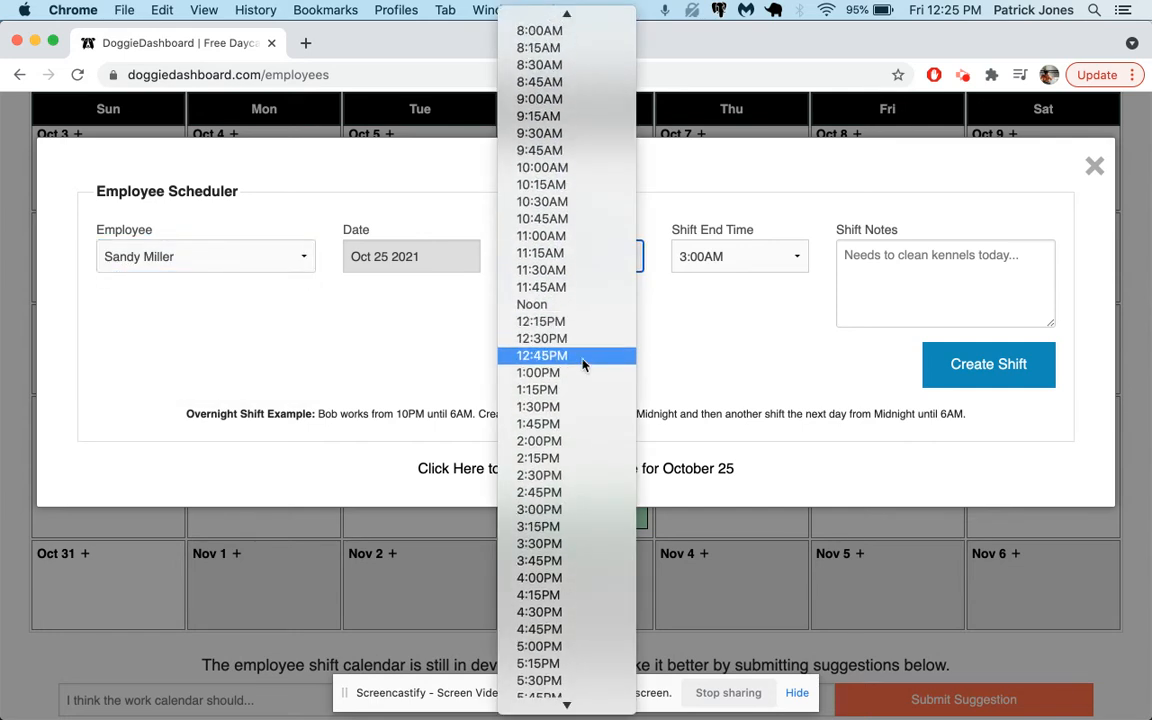
left_click(568, 304)
left_click(743, 266)
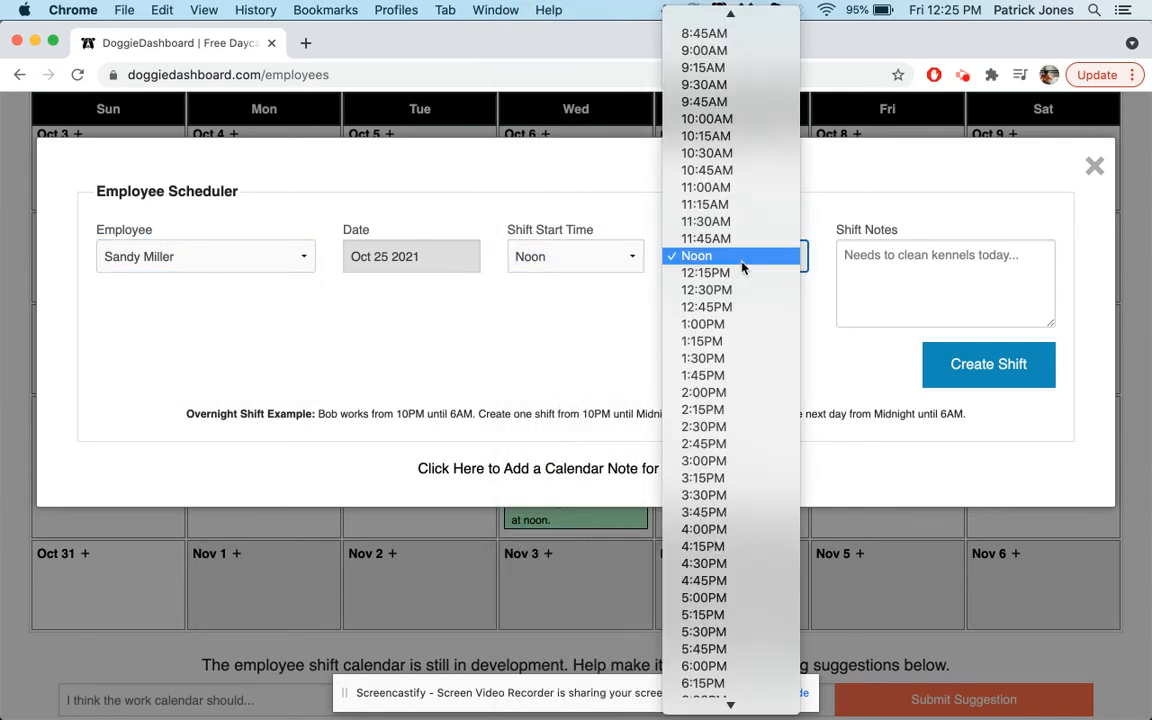
left_click(591, 268)
left_click(591, 268)
left_click(517, 324)
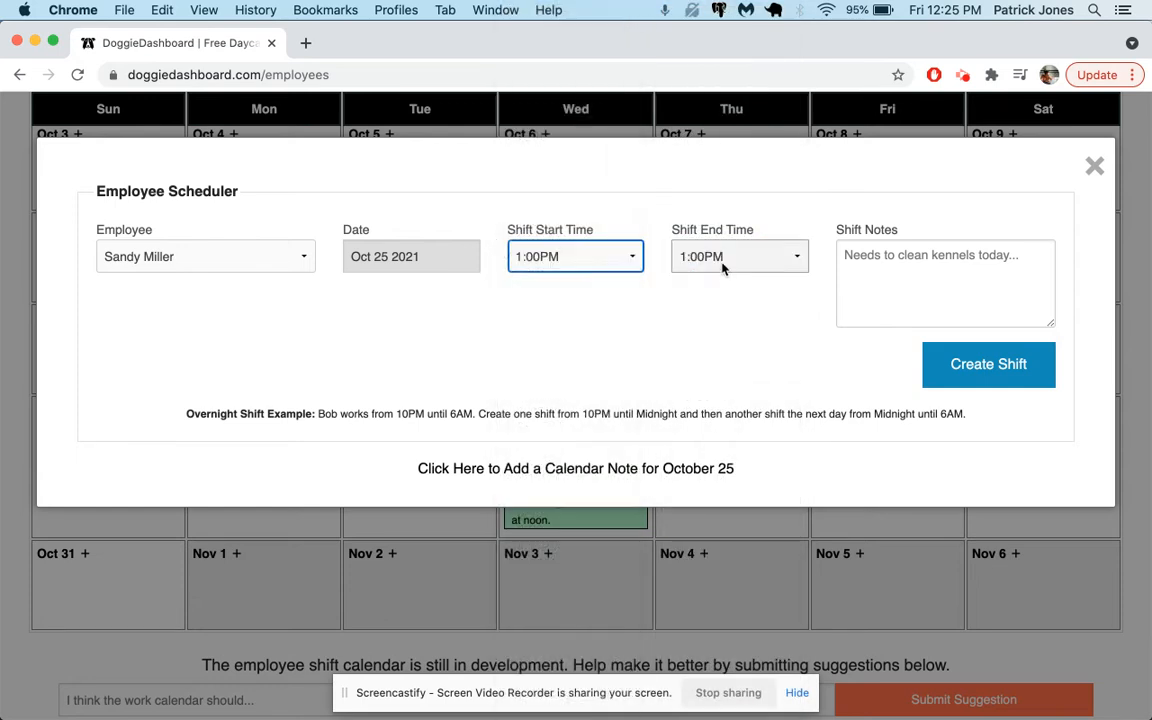
left_click(722, 265)
scroll(725, 430, "down", 5)
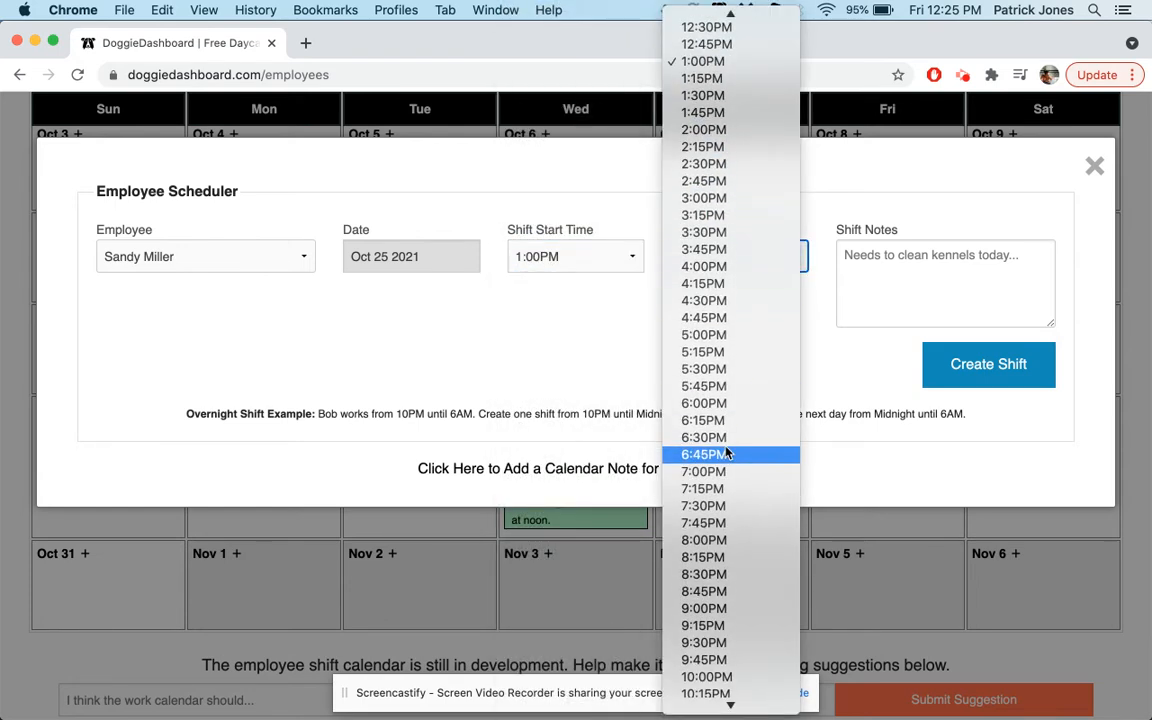
left_click(722, 335)
left_click(990, 366)
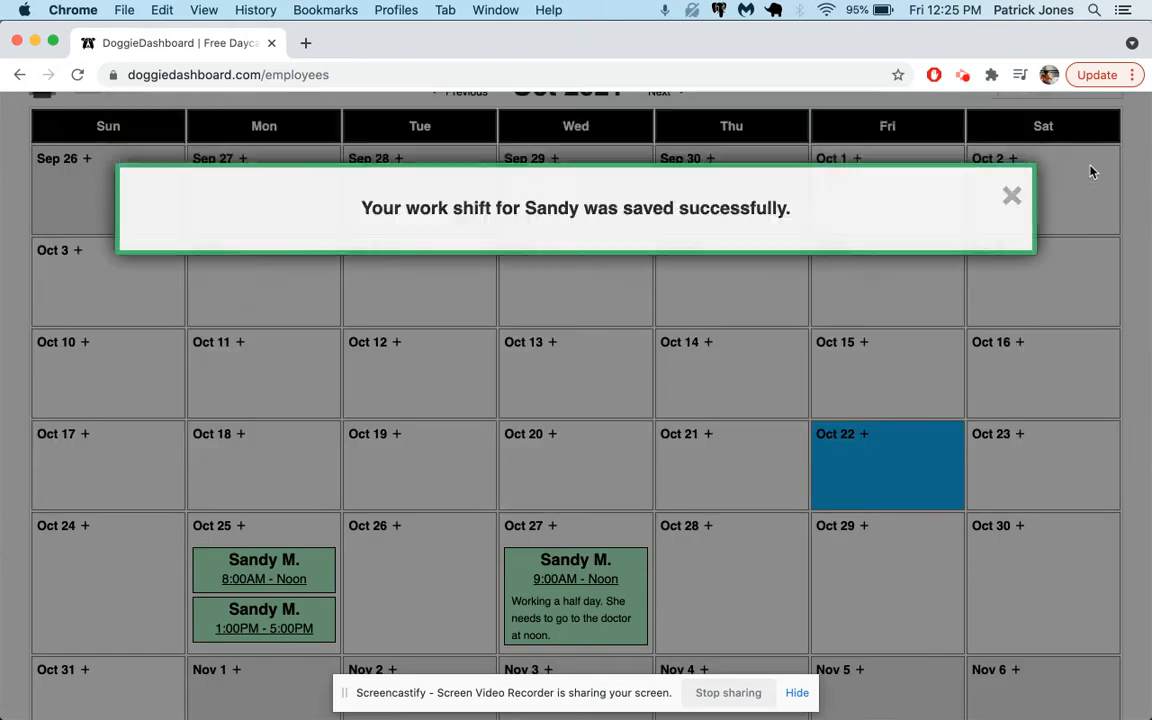
left_click(1013, 216)
Step: Open the new employee's punch card and punch her out
scroll(450, 496, "down", 2)
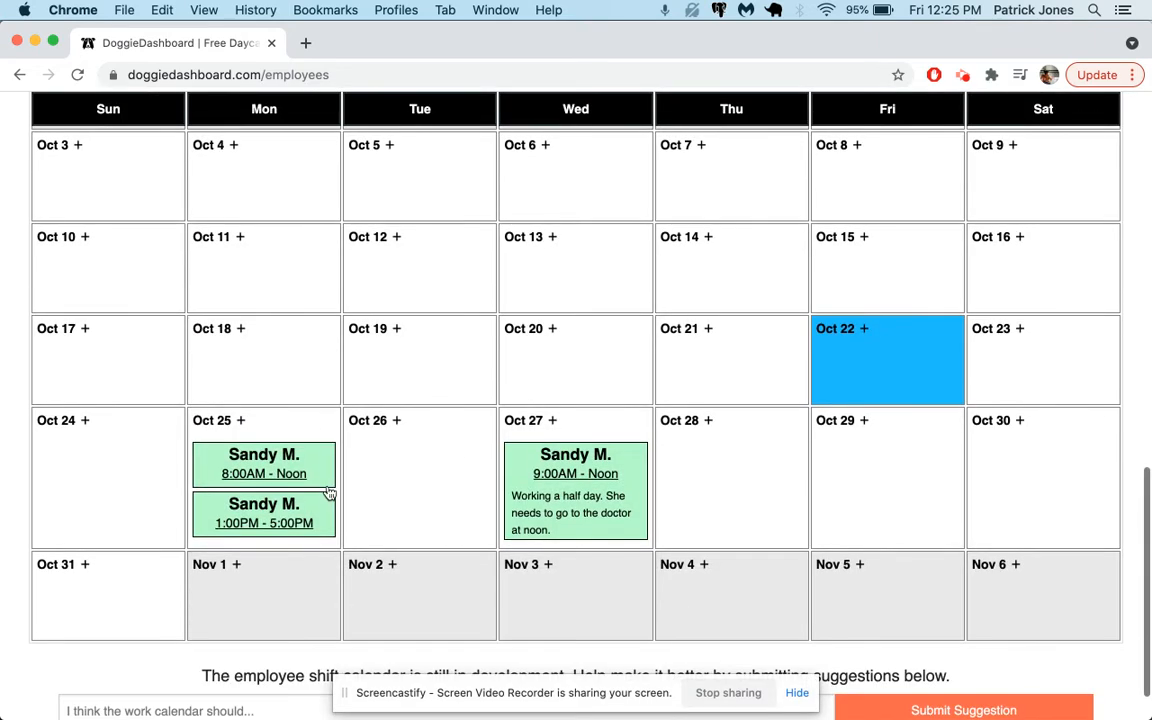
scroll(328, 475, "up", 7)
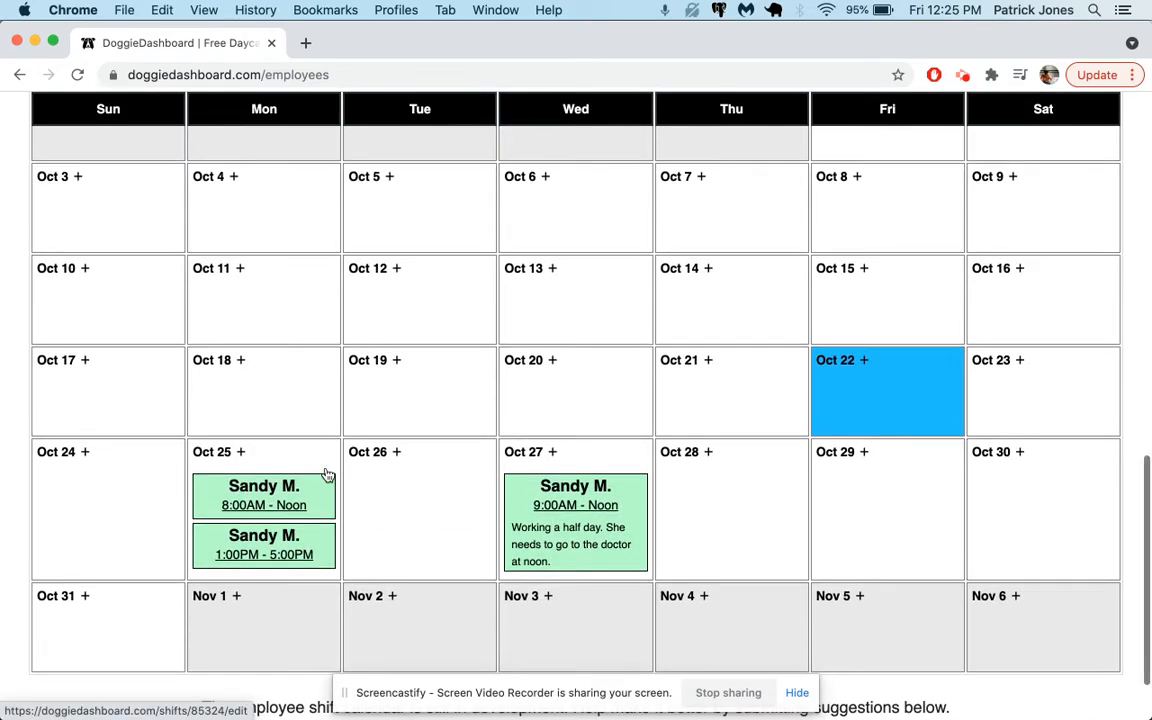
scroll(490, 321, "up", 2)
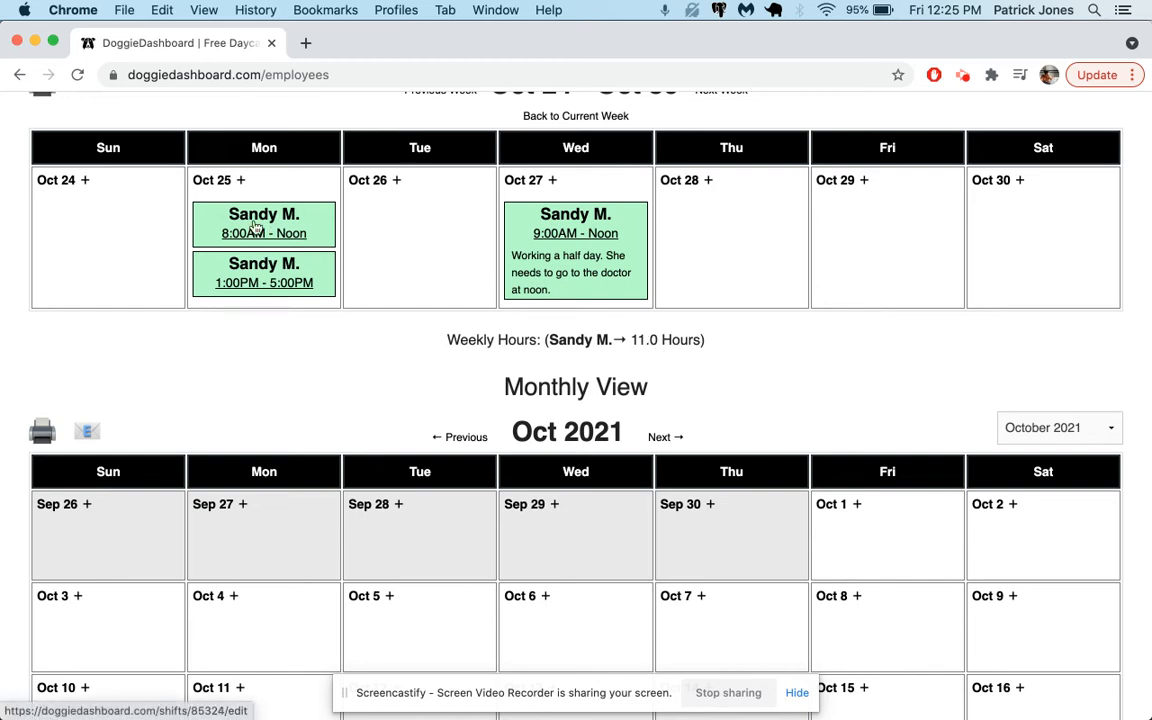
scroll(494, 303, "up", 9)
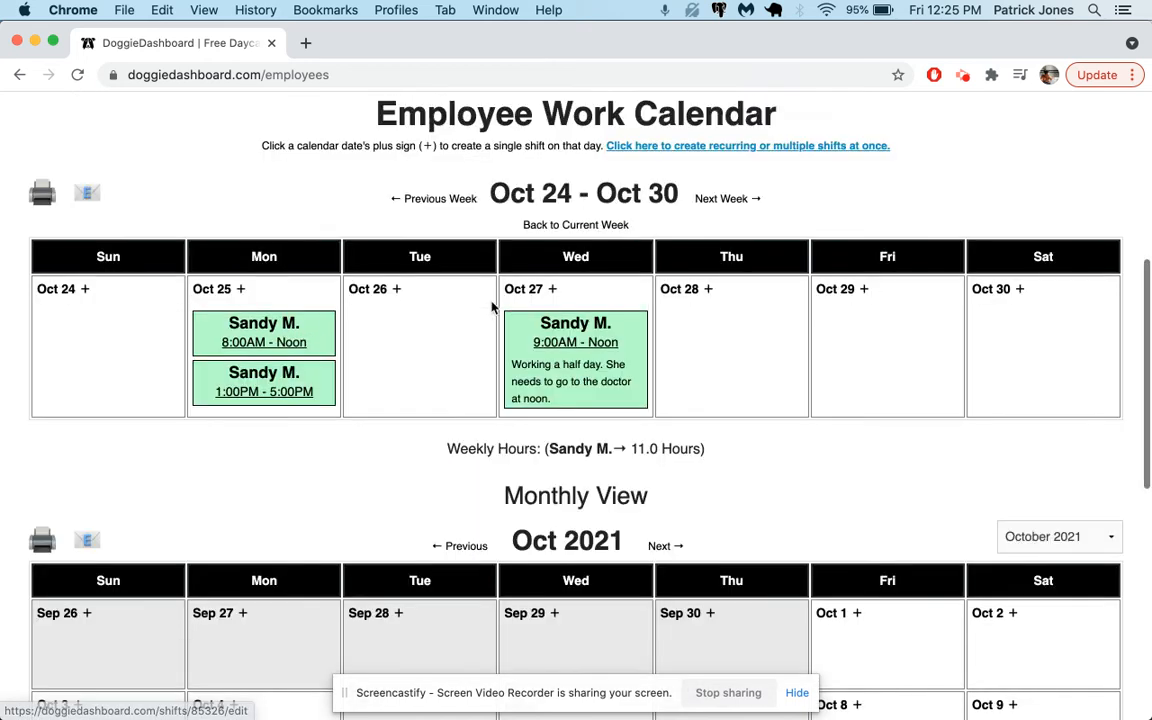
scroll(848, 470, "up", 2)
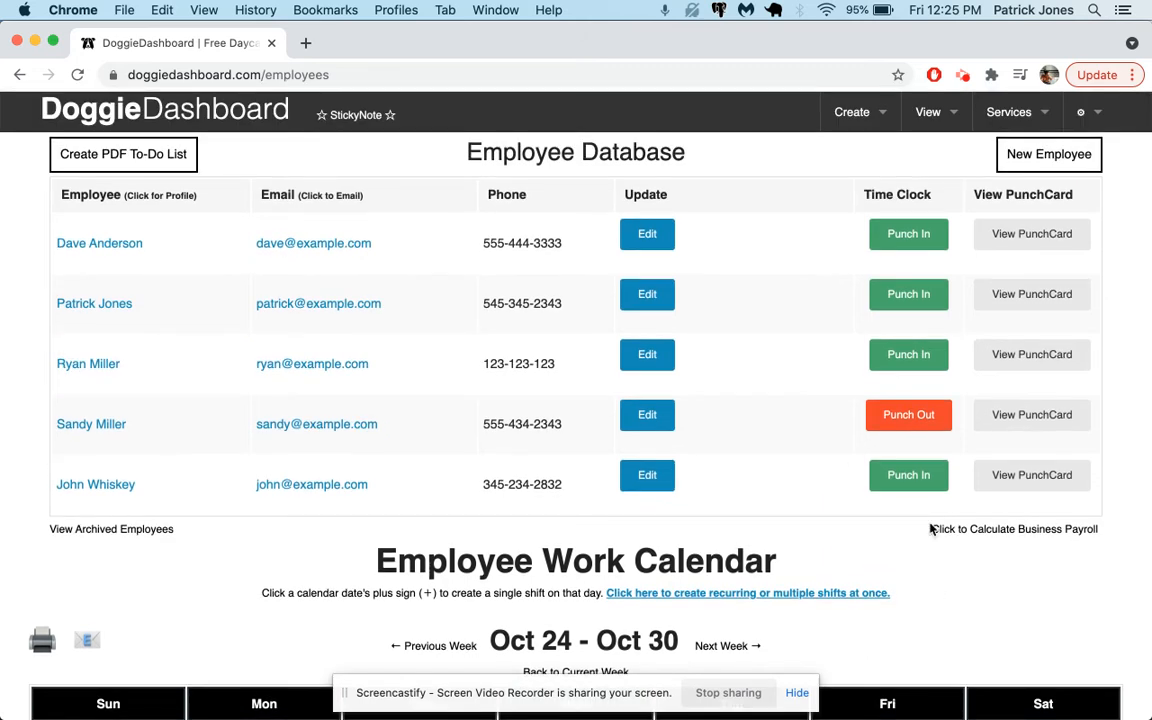
left_click(910, 420)
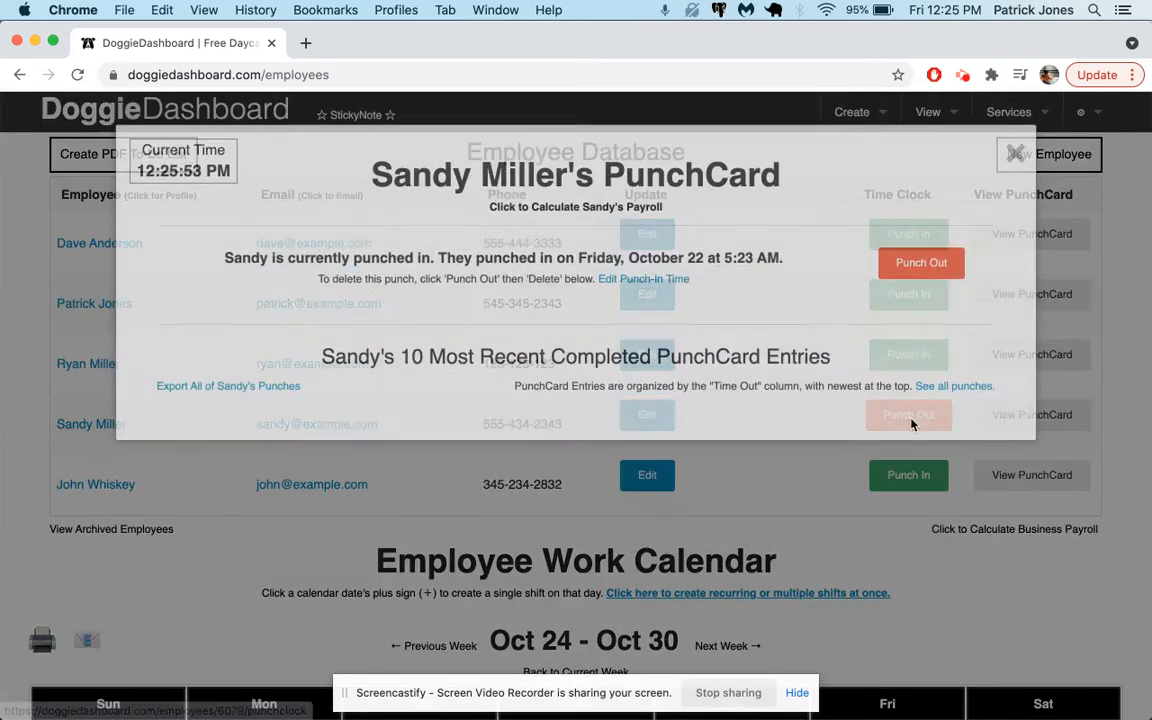
triple_click(689, 315)
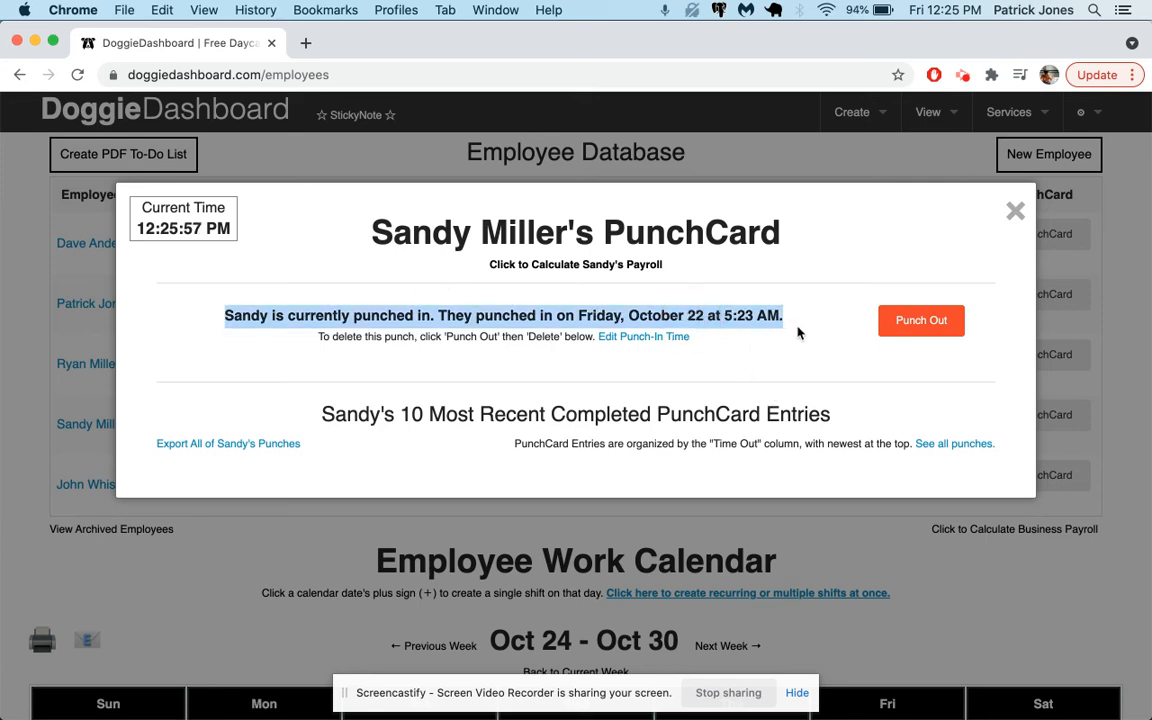
left_click(734, 318)
double_click(738, 317)
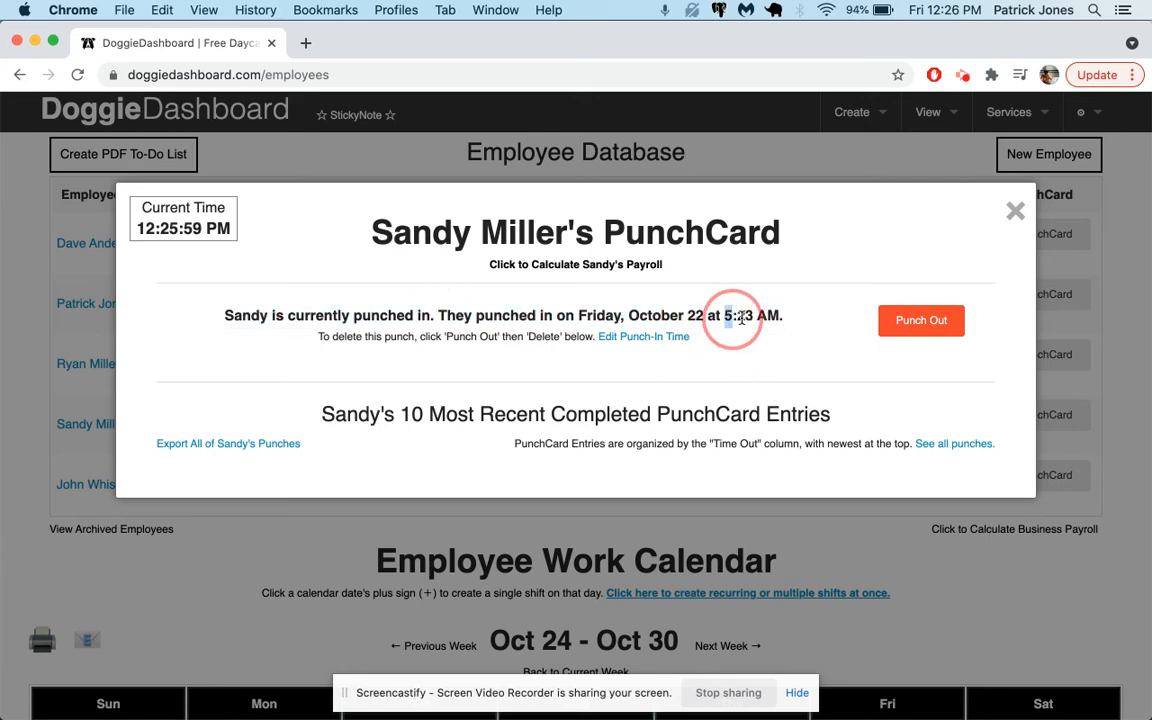
left_click(894, 323)
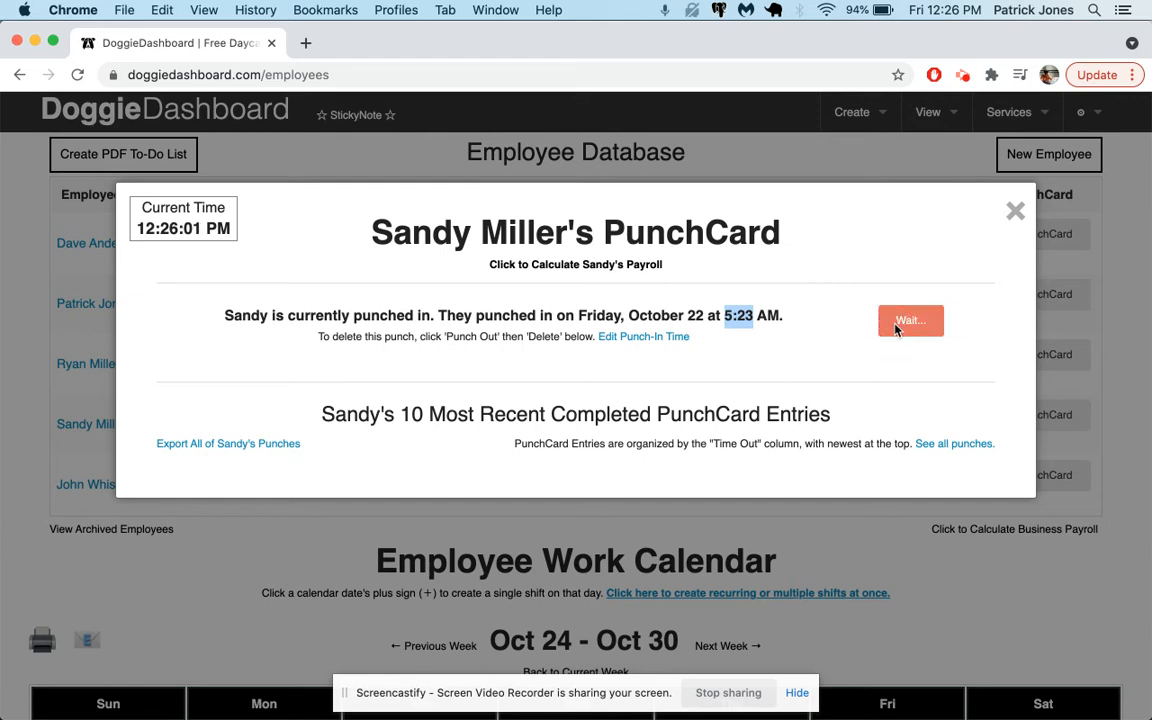
Step: Edit the completed punch entry, setting punch-in to 8AM 15 and punch-out to 12PM 30, and update it
scroll(798, 410, "down", 3)
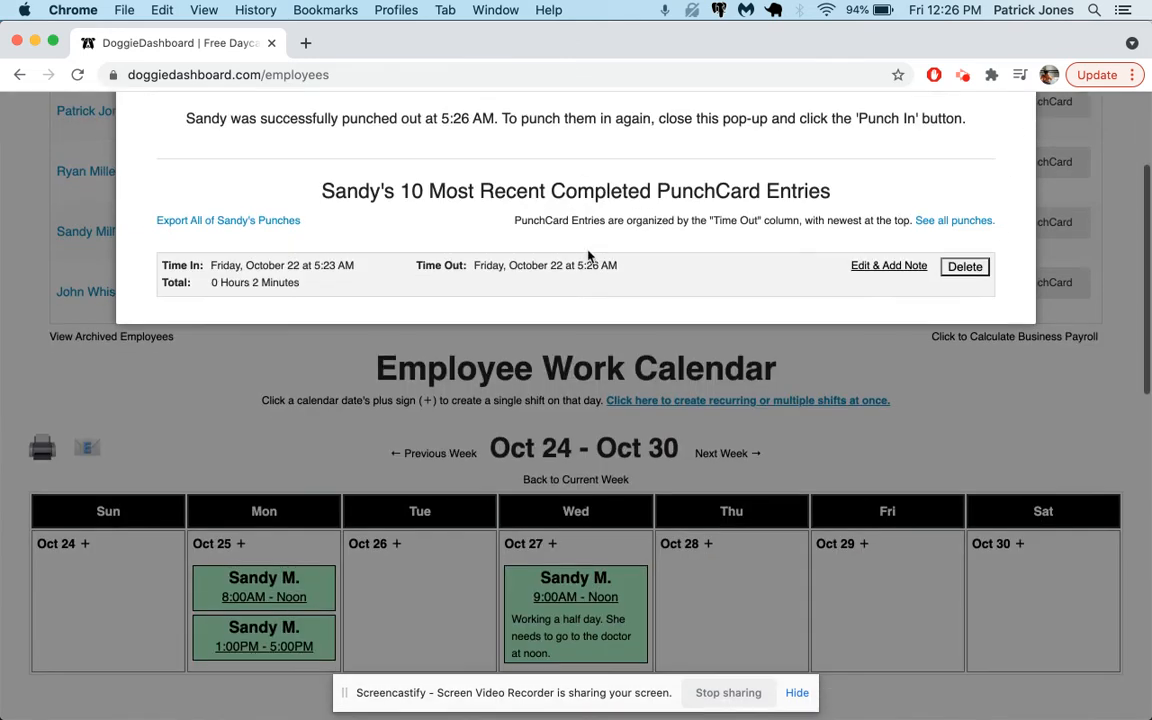
left_click_drag(575, 266, 648, 280)
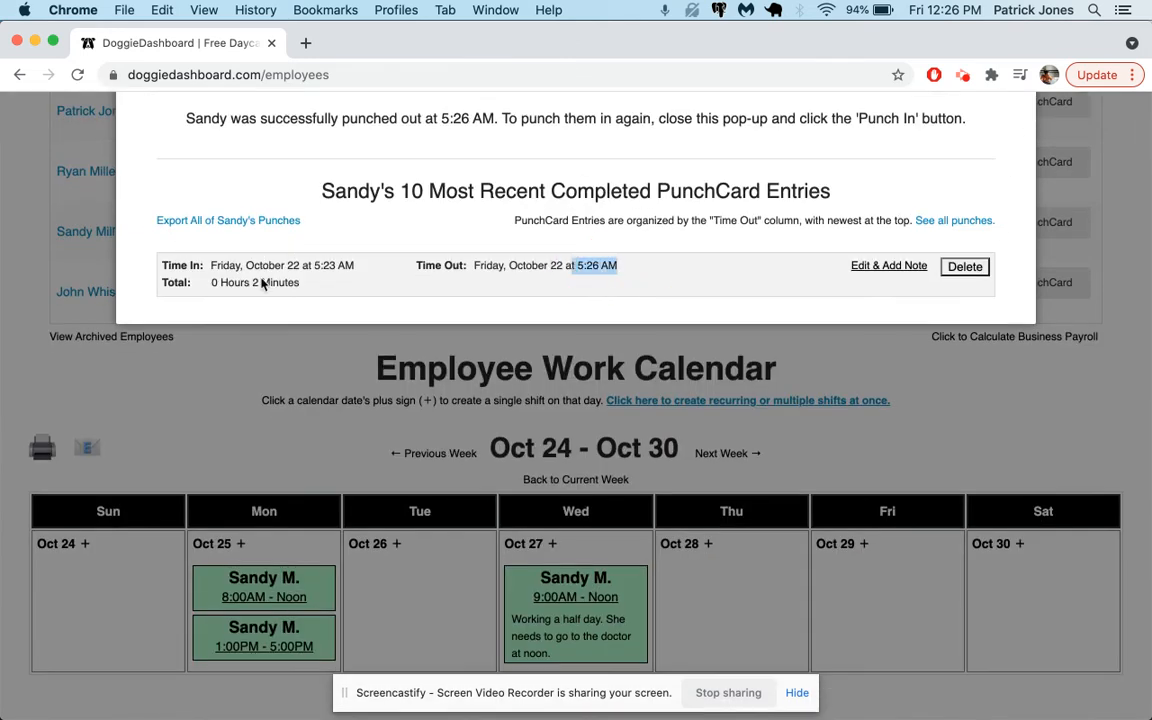
scroll(245, 420, "up", 2)
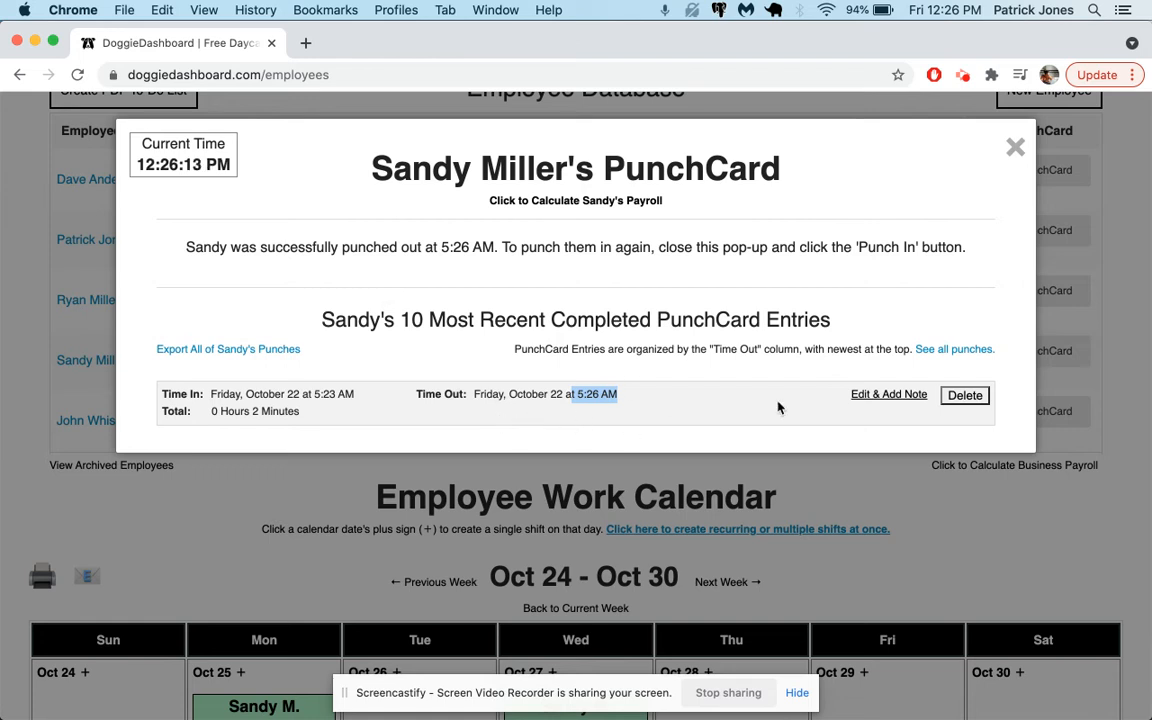
left_click(880, 395)
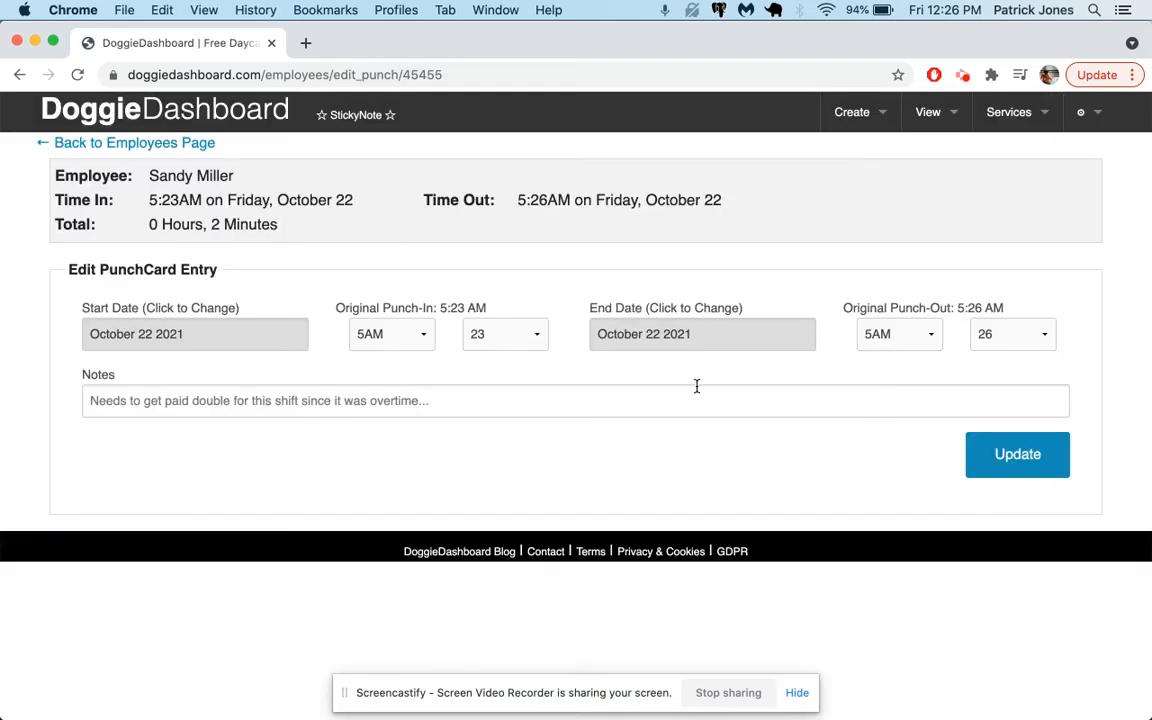
left_click(416, 337)
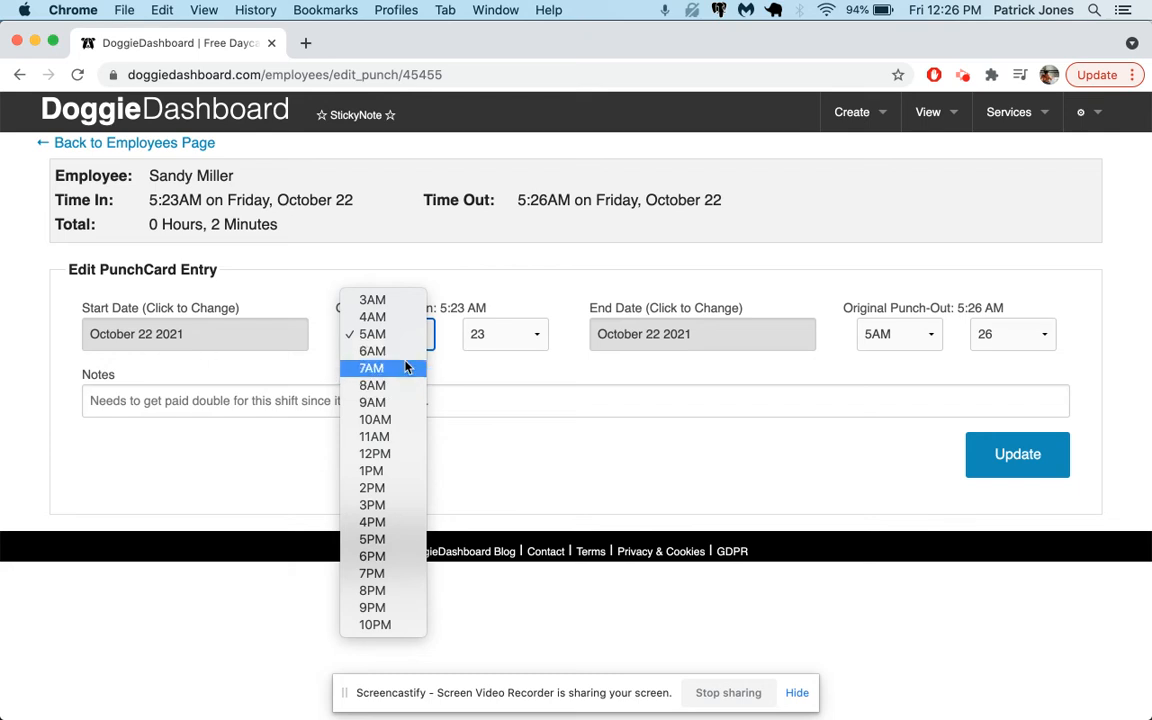
left_click(378, 386)
left_click(532, 334)
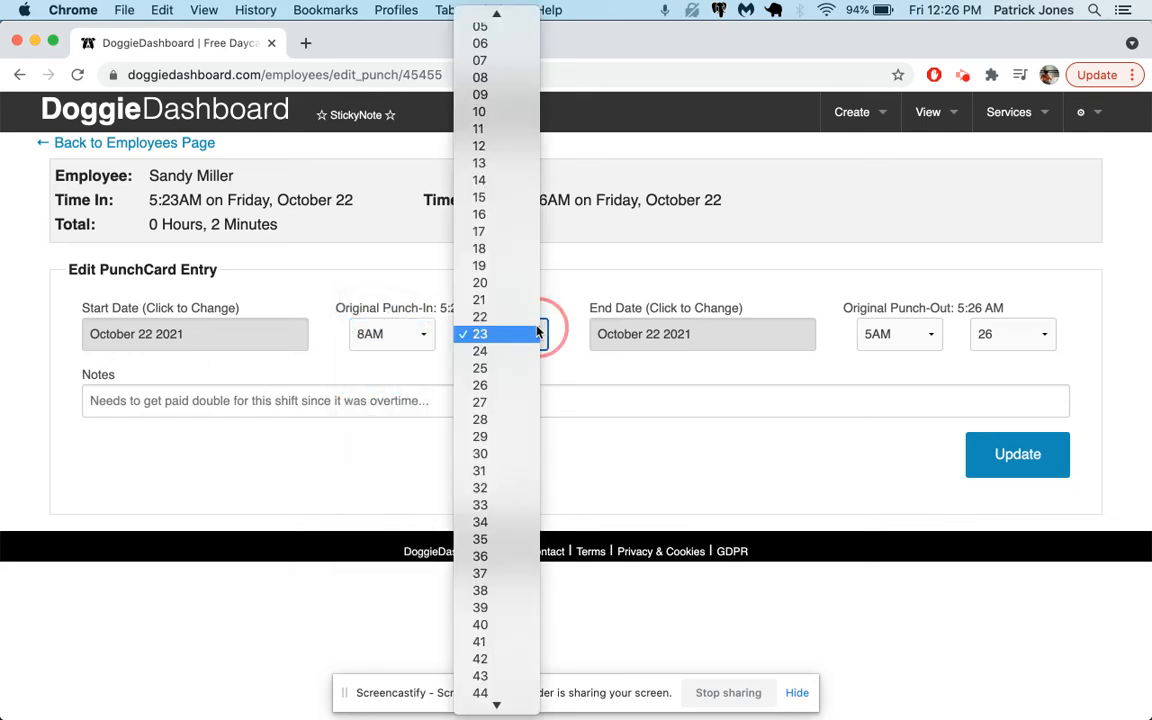
left_click(507, 199)
left_click(877, 340)
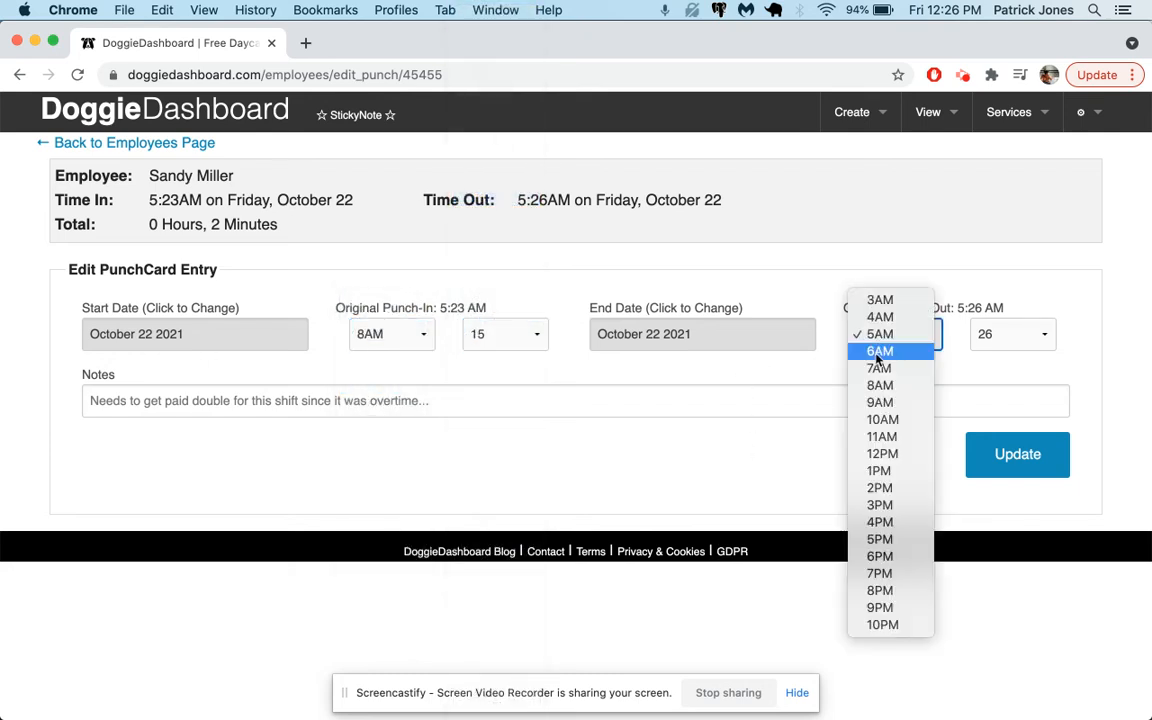
left_click(882, 453)
left_click(1021, 330)
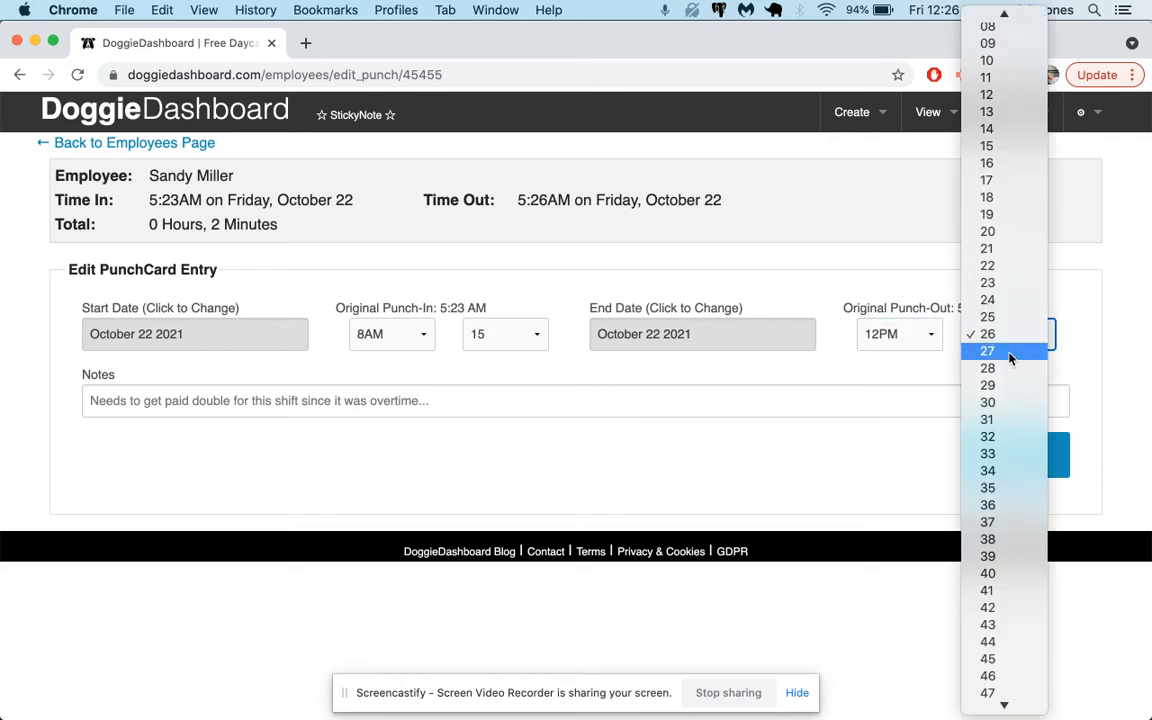
left_click(1010, 402)
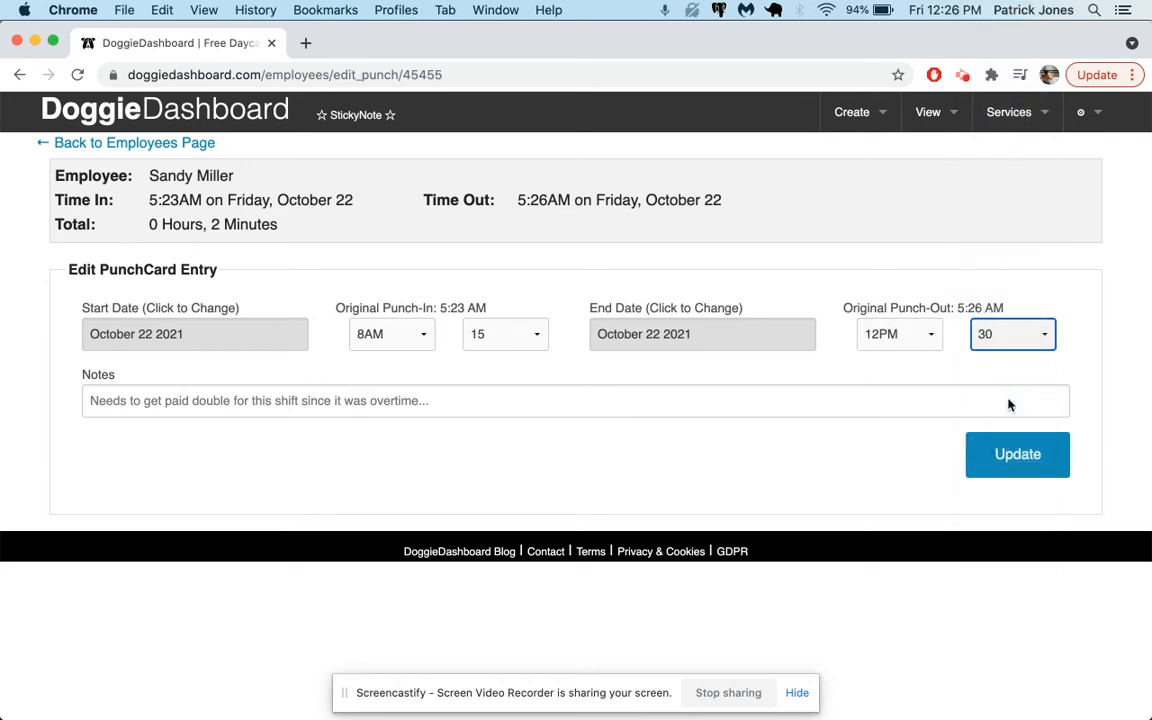
left_click(1010, 455)
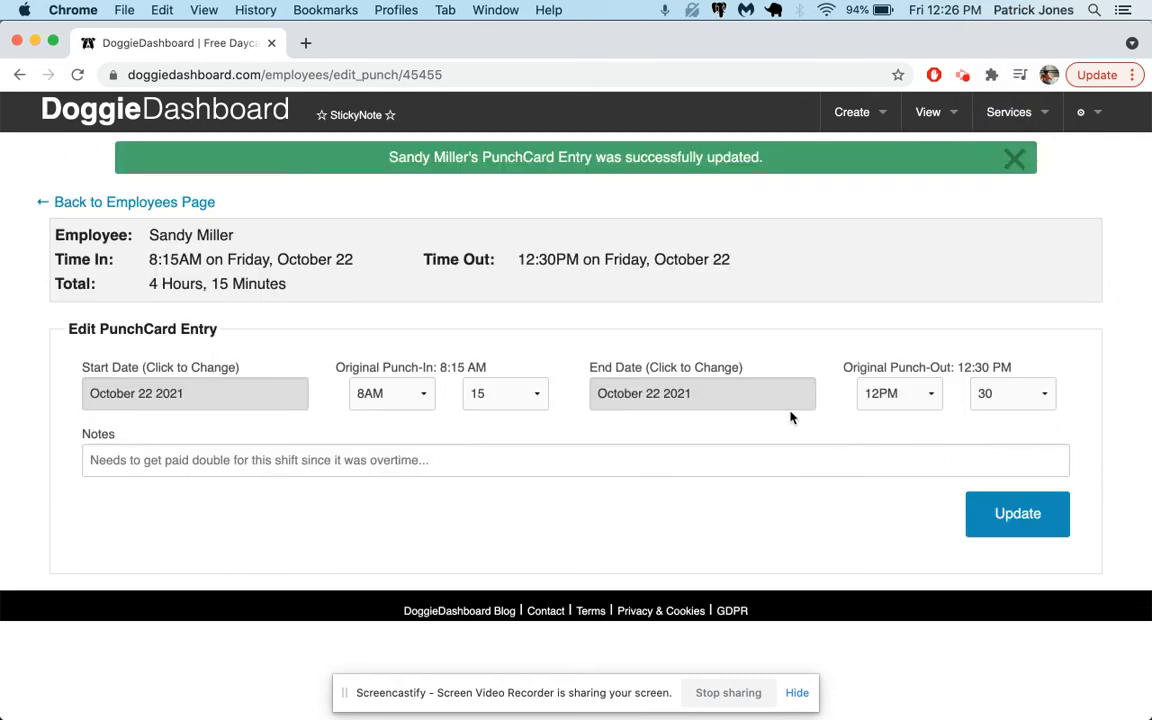
Step: Add the note "She came in late but stayed extra." to the punch entry and update it
left_click_drag(288, 284, 113, 285)
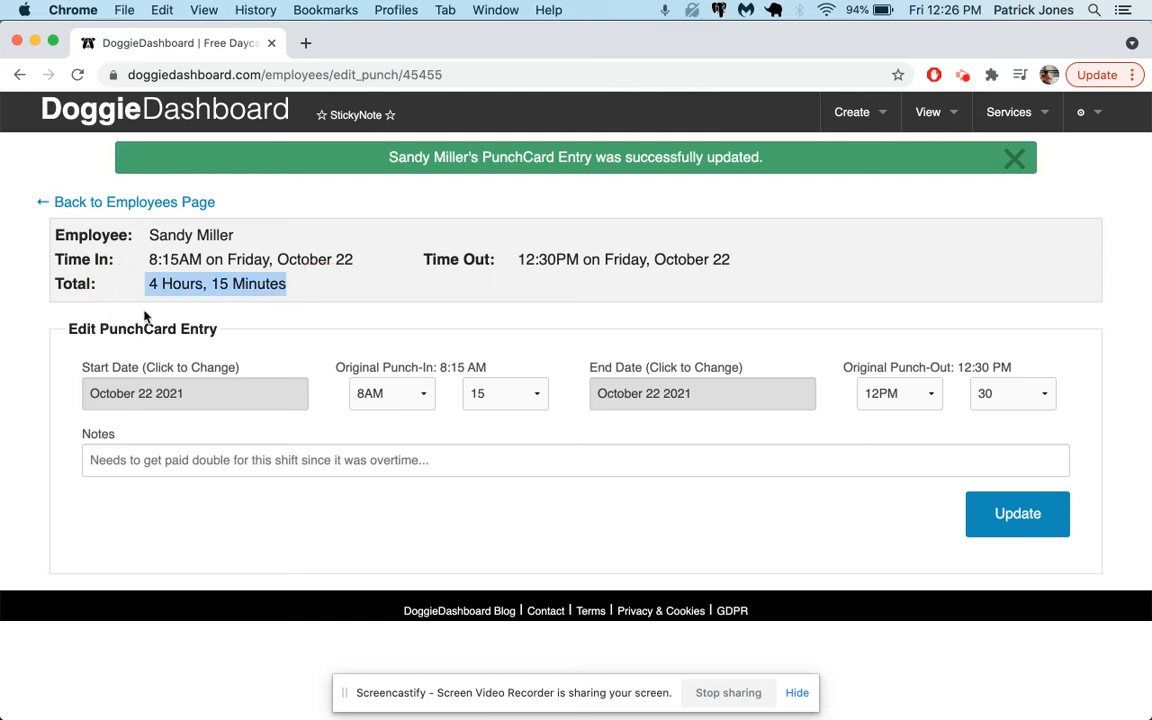
left_click(312, 462)
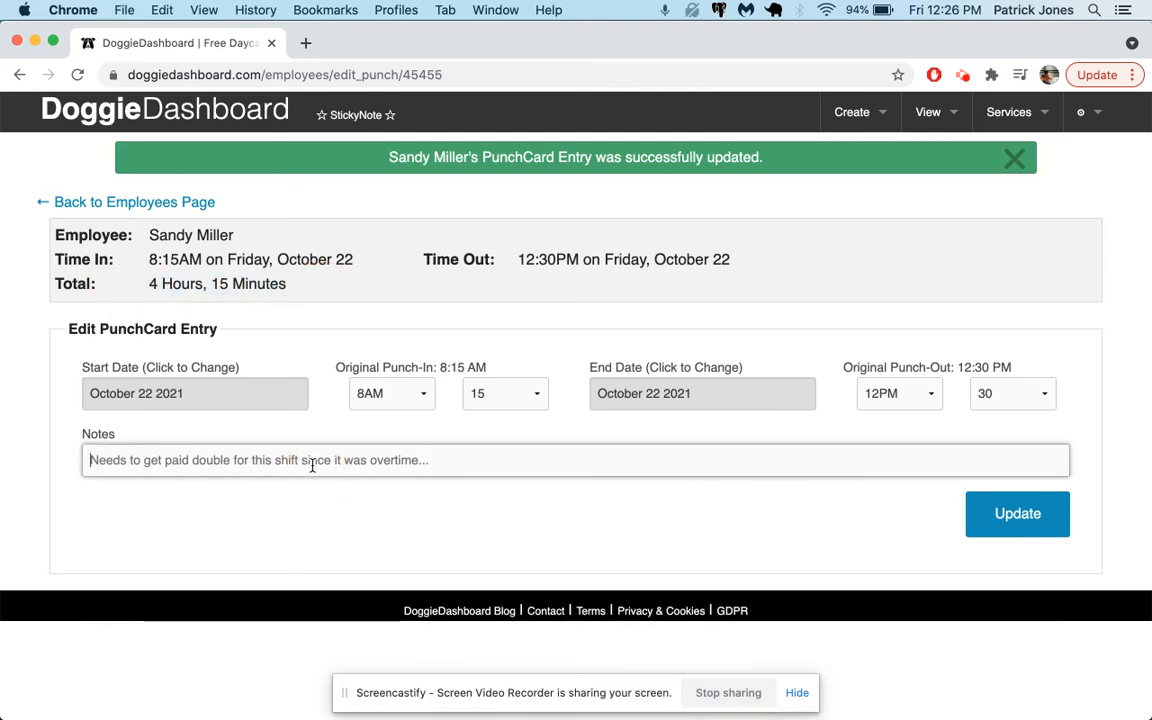
type("She came in late but stayed e")
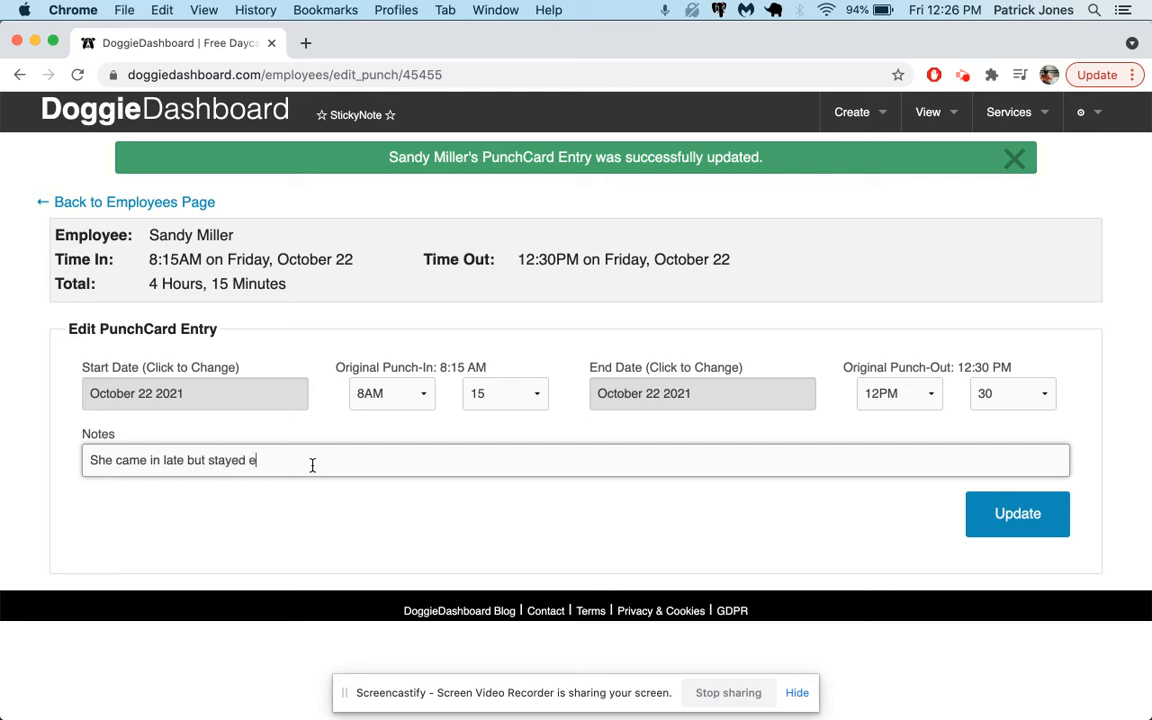
left_click(1019, 511)
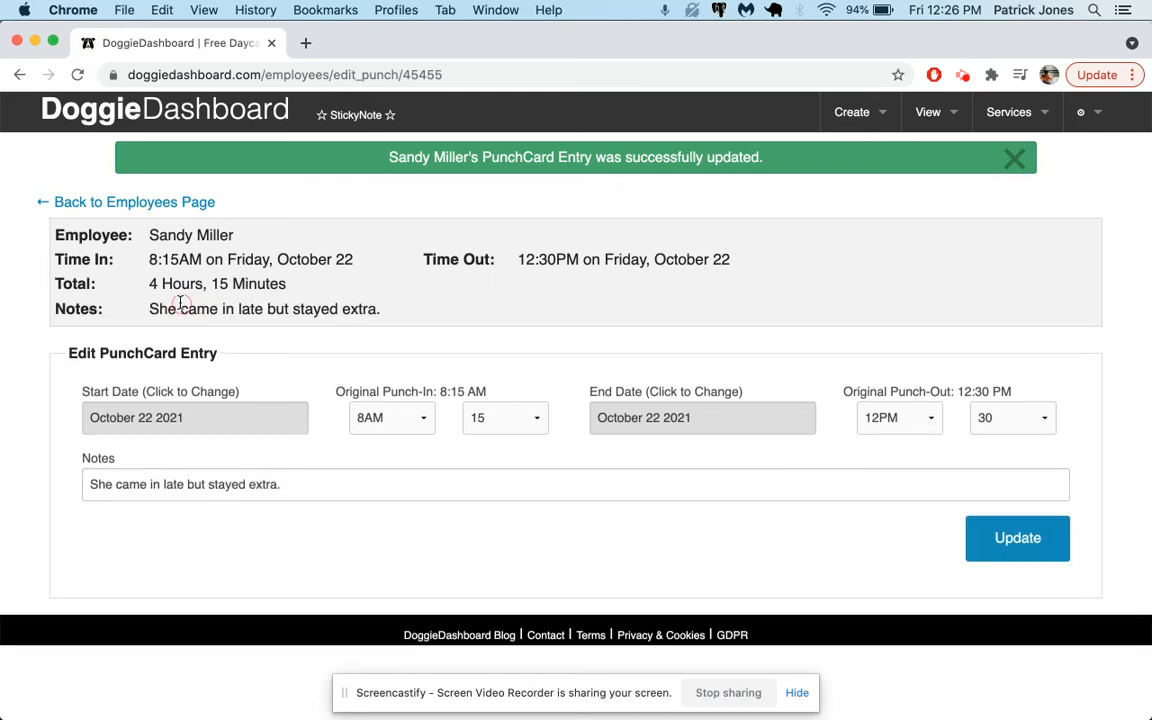
Step: Return to the employee list and review the new employee's punch card entries
triple_click(180, 304)
left_click(147, 201)
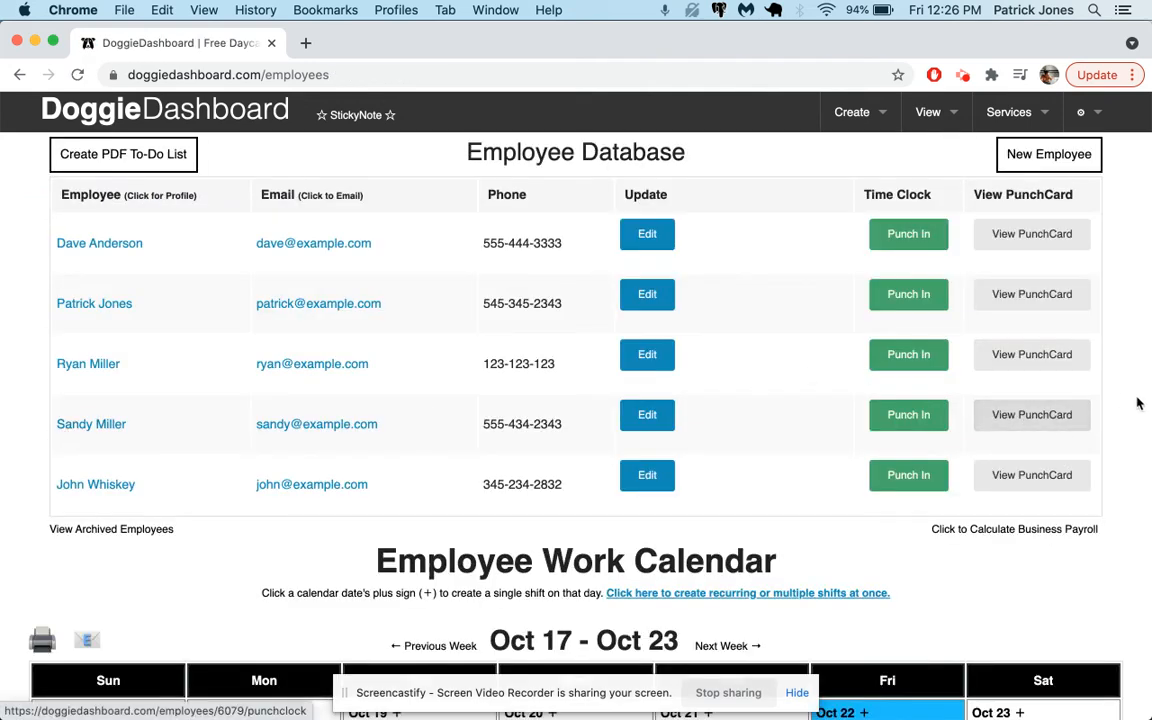
scroll(1121, 399, "down", 1)
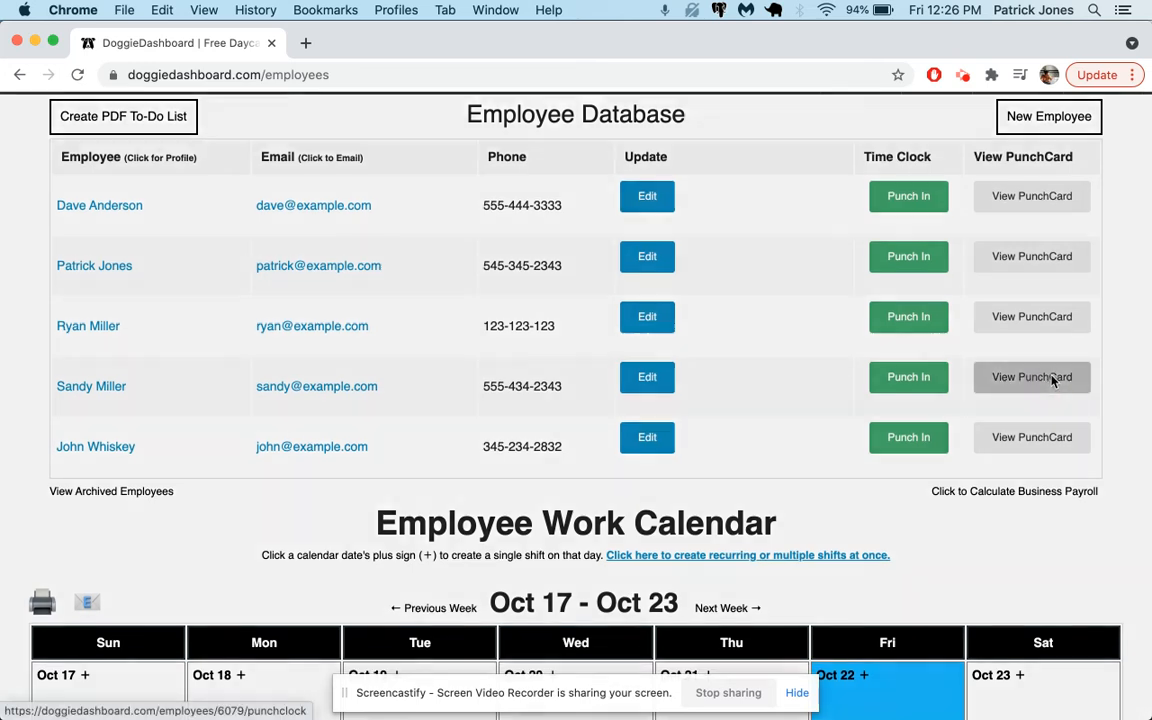
left_click(1052, 380)
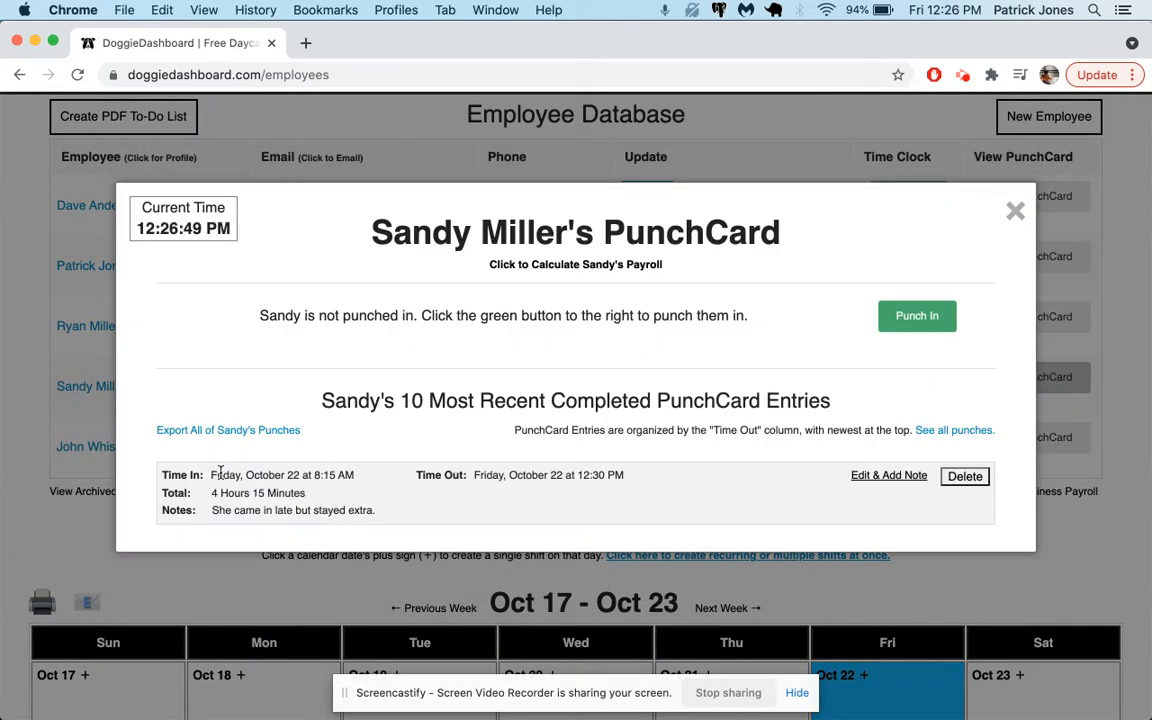
left_click_drag(211, 475, 301, 475)
left_click(319, 473)
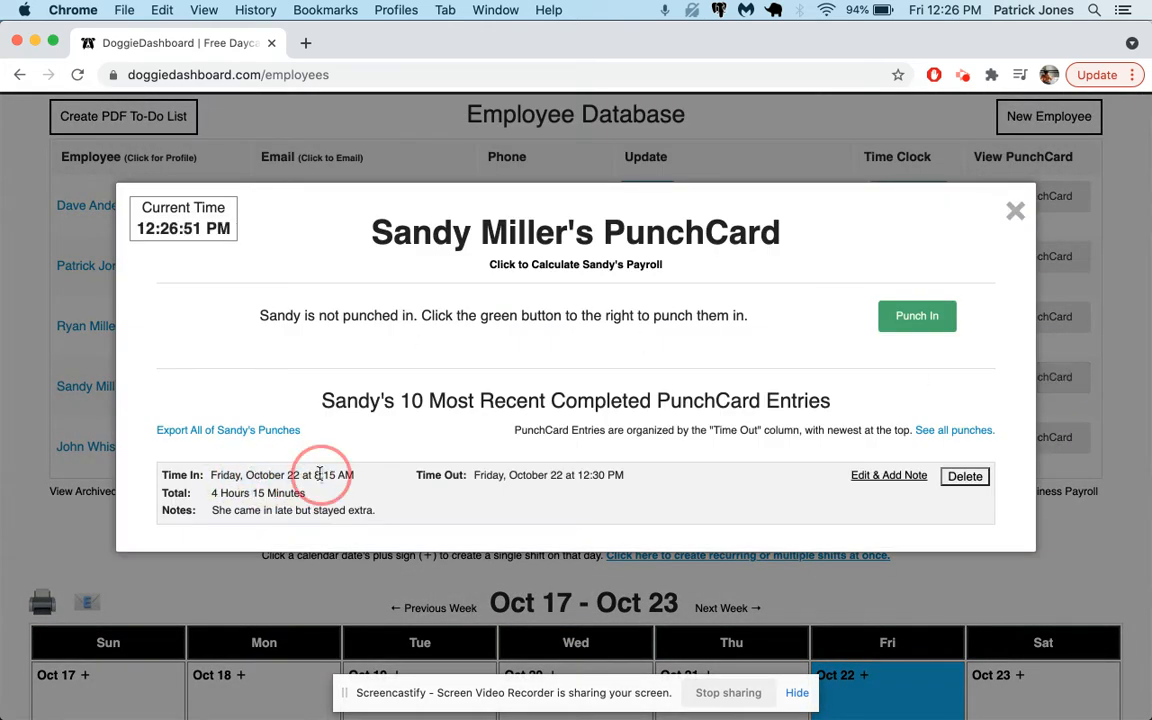
left_click(589, 480)
double_click(220, 489)
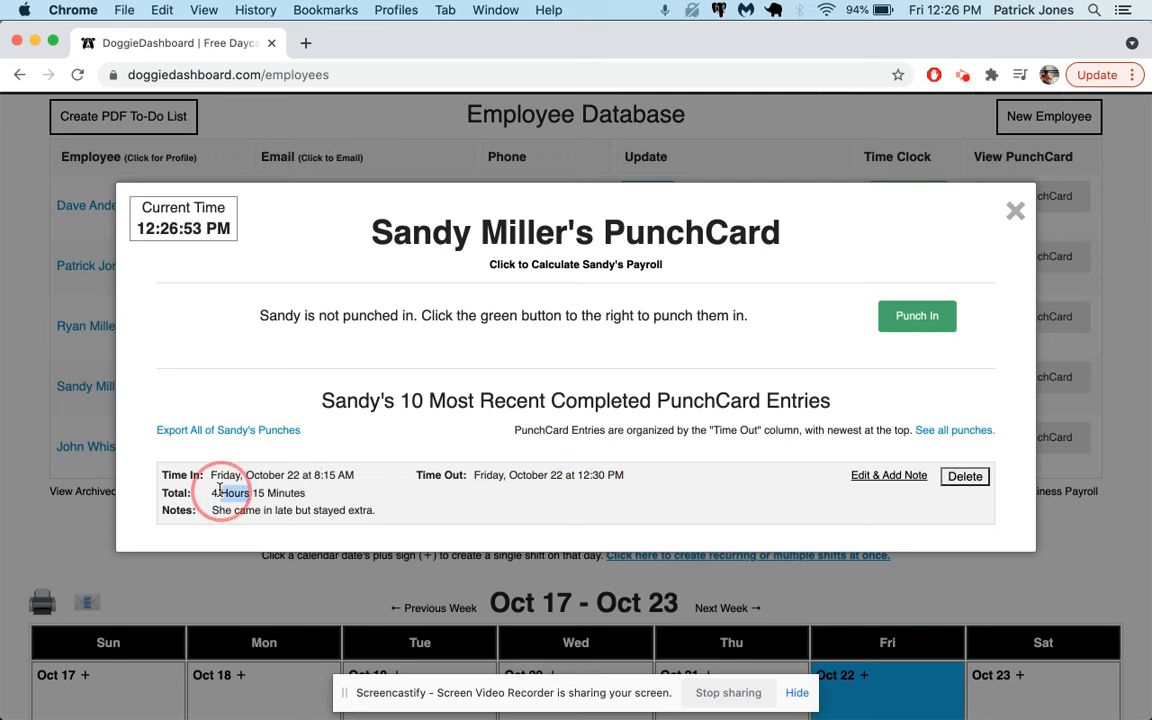
triple_click(220, 489)
Step: Calculate the new employee's payroll from Oct 1 2021 to Oct 31 2021
left_click(172, 385)
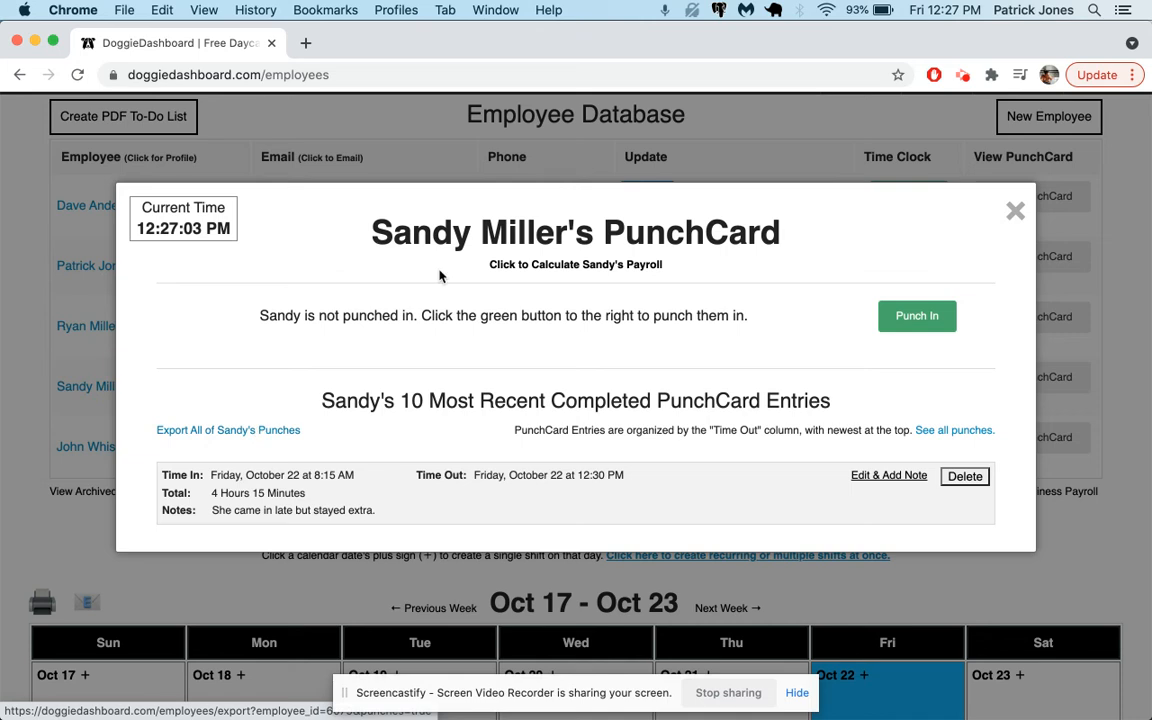
left_click(563, 267)
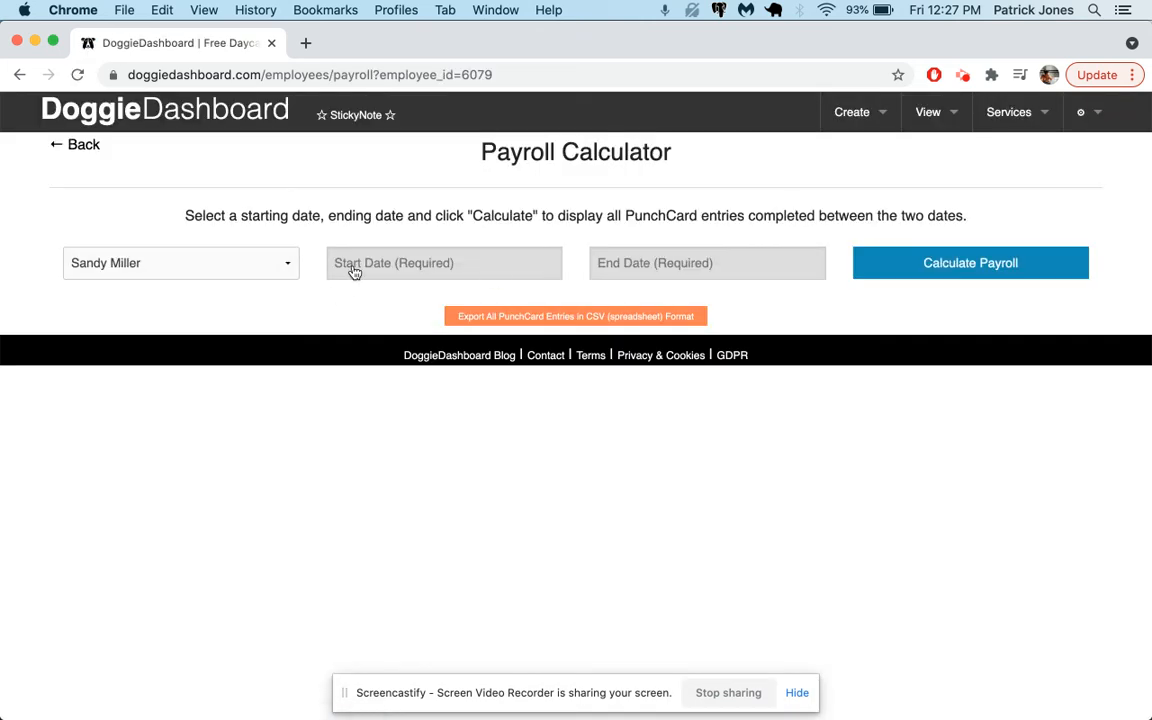
left_click(352, 267)
left_click(522, 375)
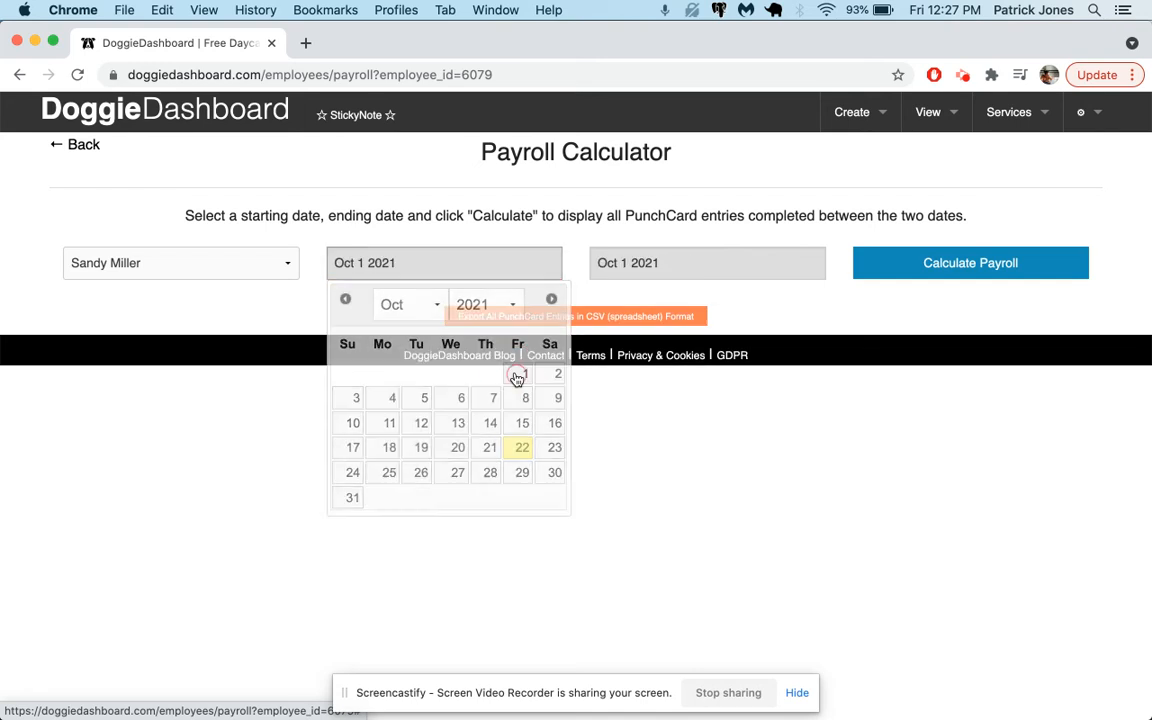
left_click(645, 265)
left_click(613, 495)
left_click(972, 268)
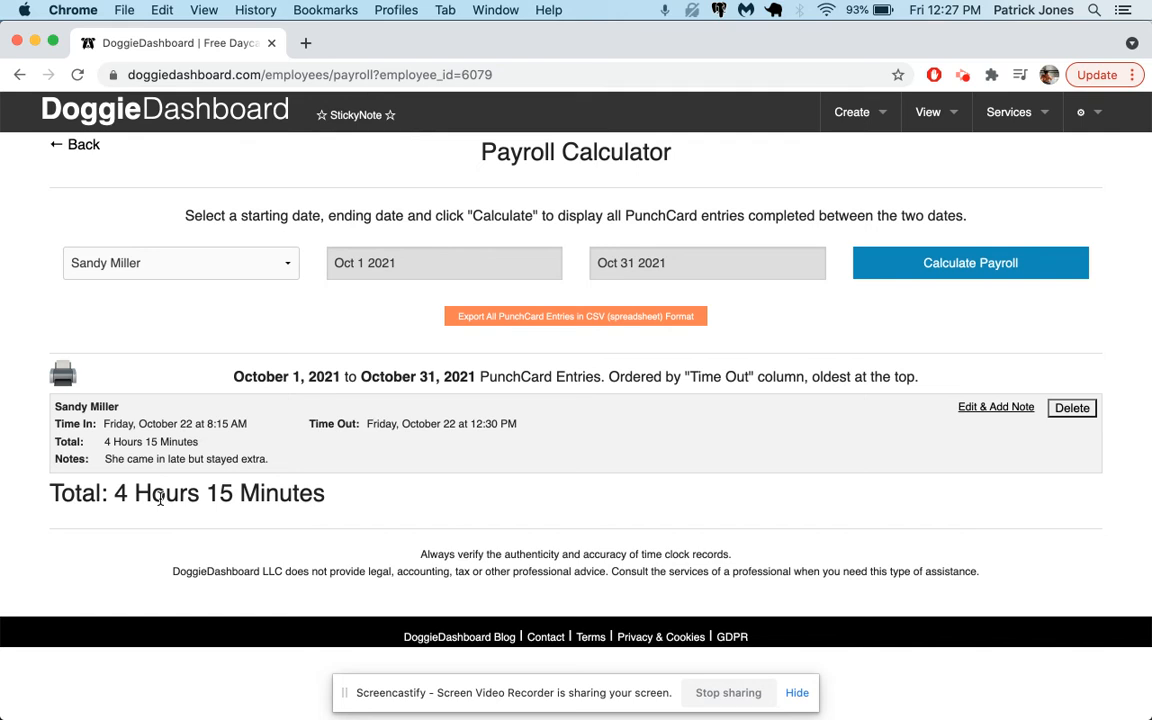
Step: Go back to the employee list and punch the new employee in and then out again
left_click(88, 148)
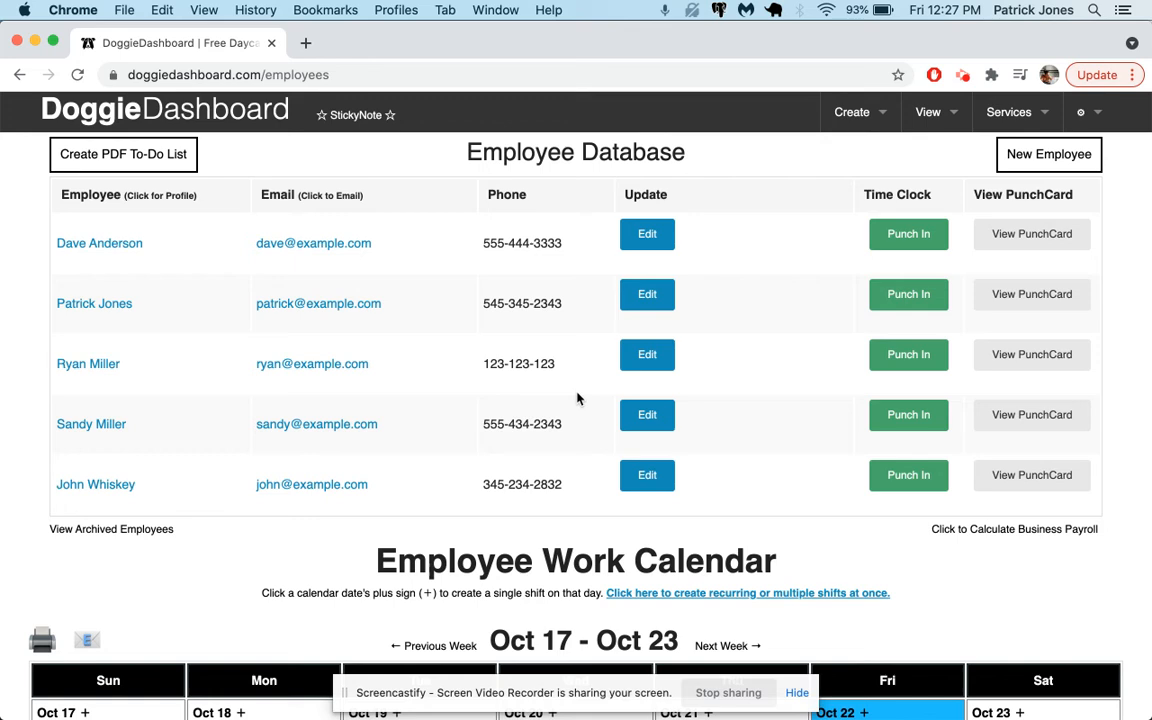
left_click(916, 413)
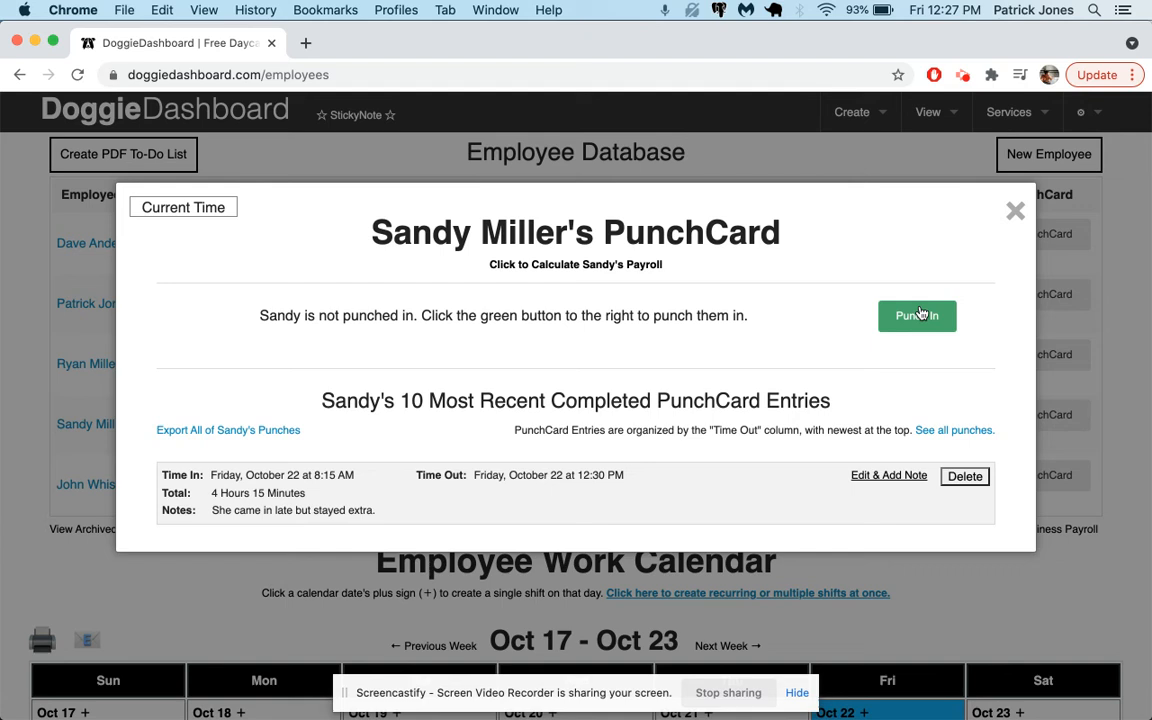
left_click(918, 315)
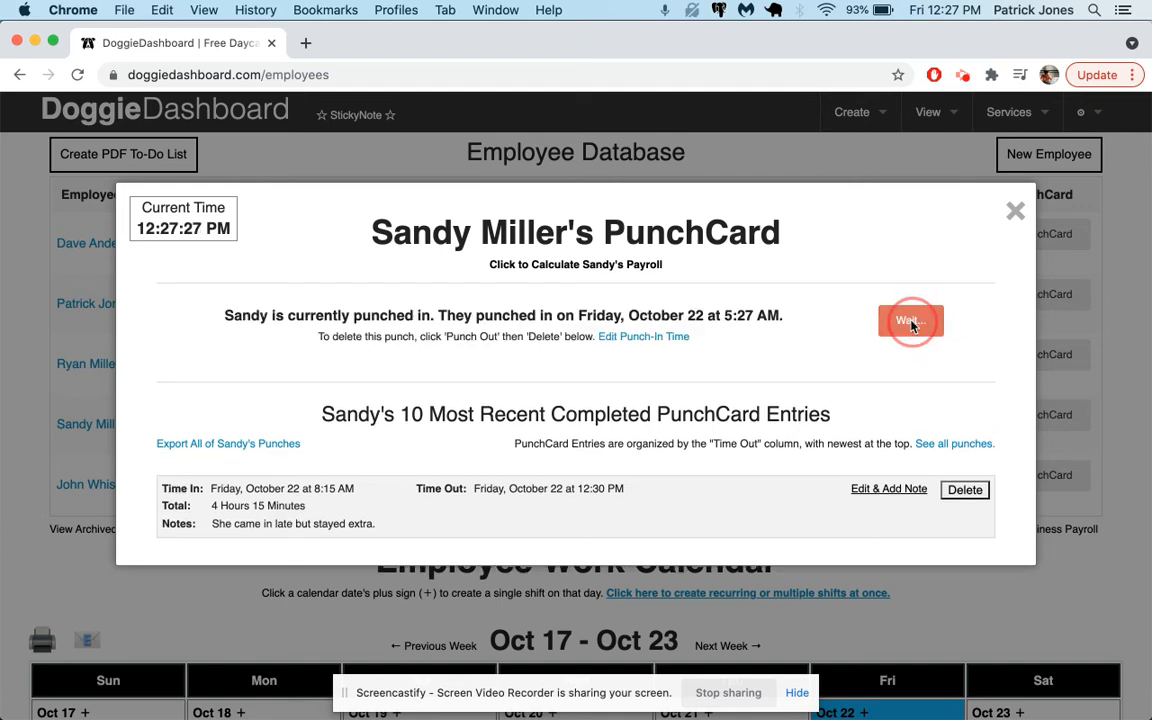
left_click(910, 318)
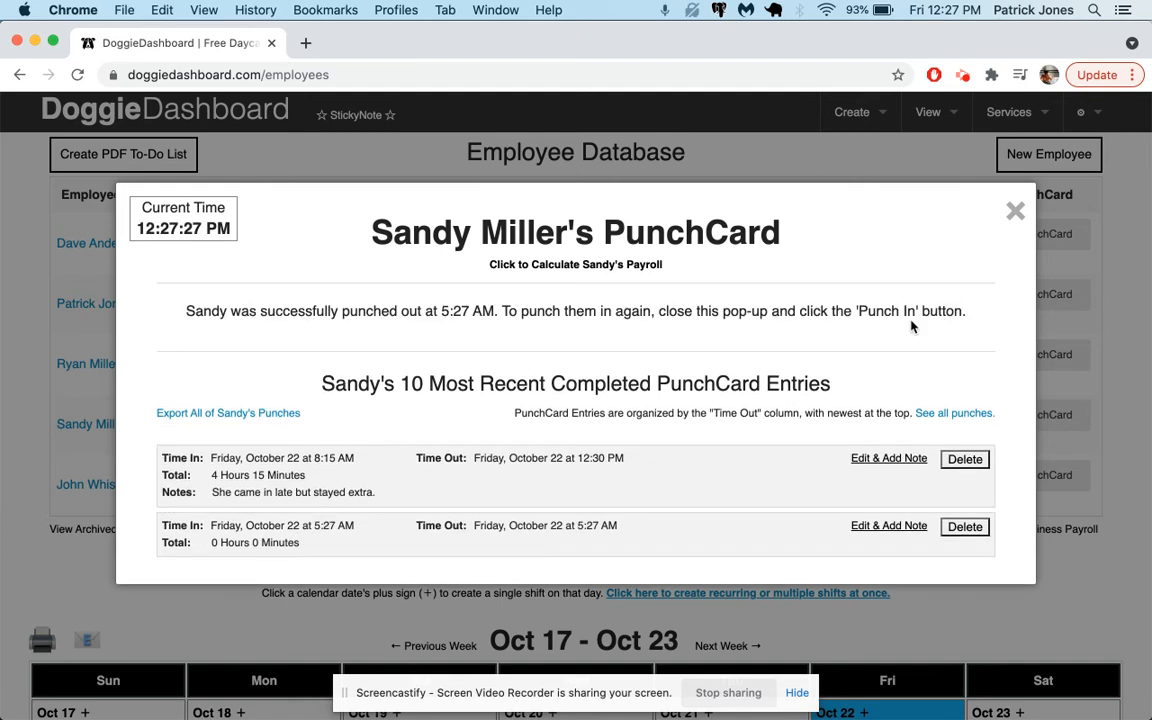
triple_click(252, 540)
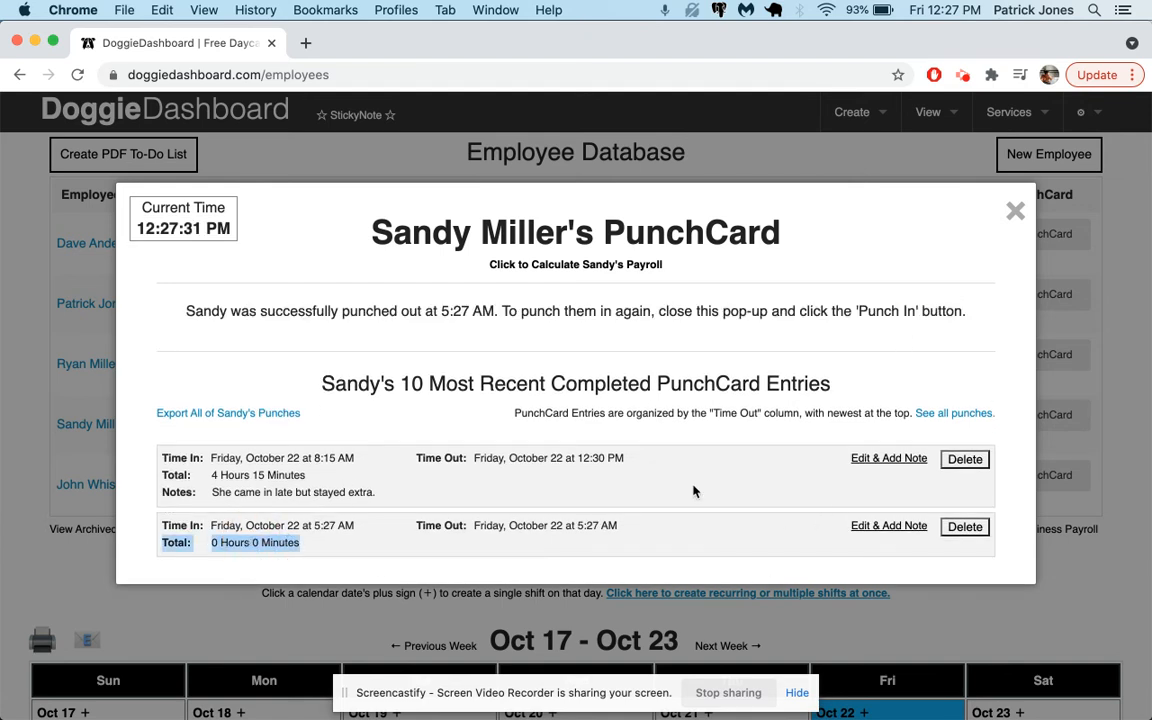
Step: Open the newest zero-length punch entry for editing and set its start to Oct 13 2021 at 9AM 00
scroll(692, 491, "down", 3)
left_click(887, 391)
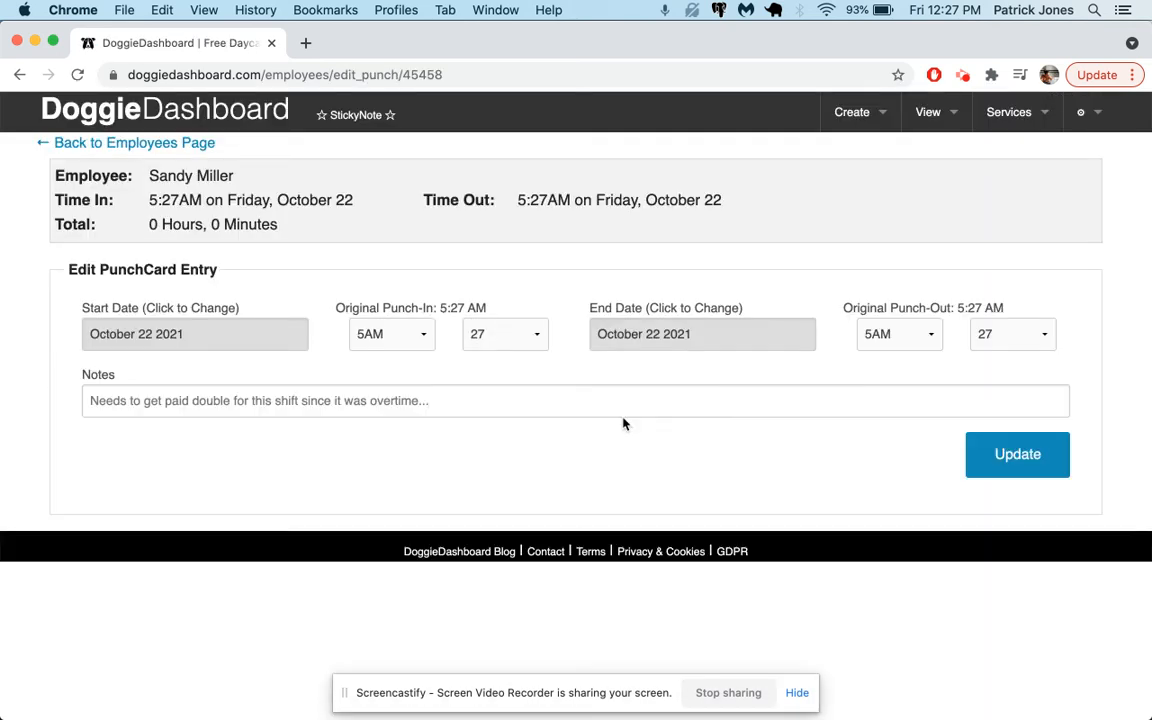
left_click(283, 331)
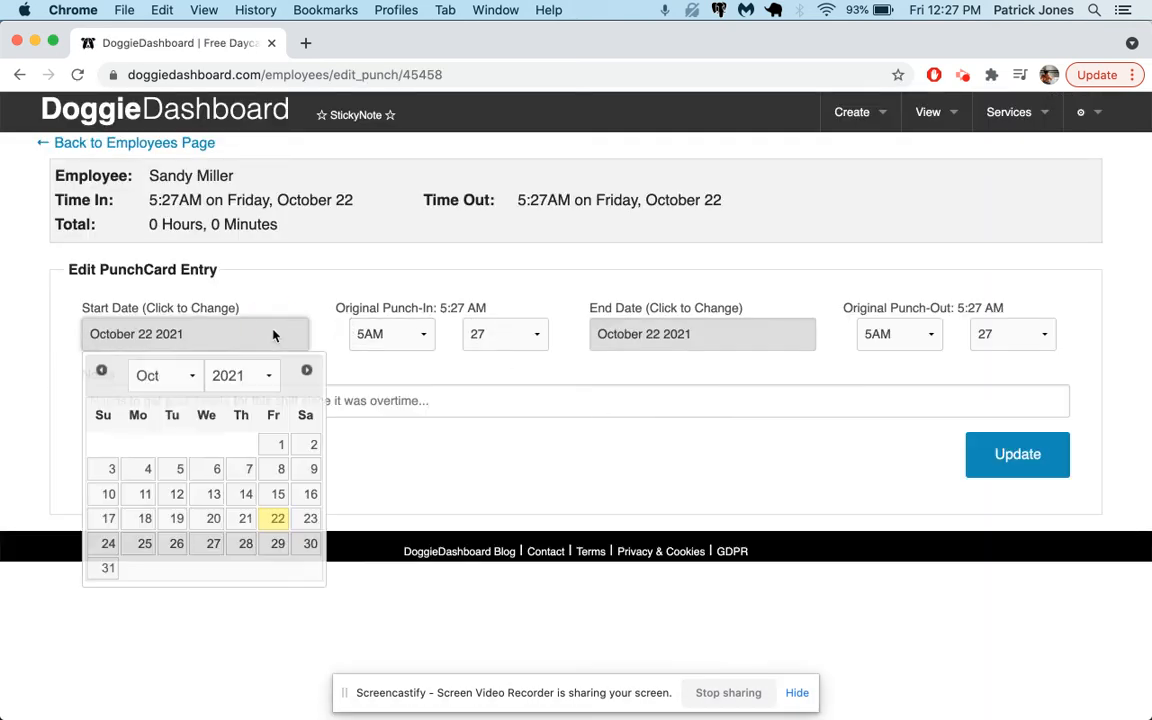
left_click(213, 494)
left_click(405, 334)
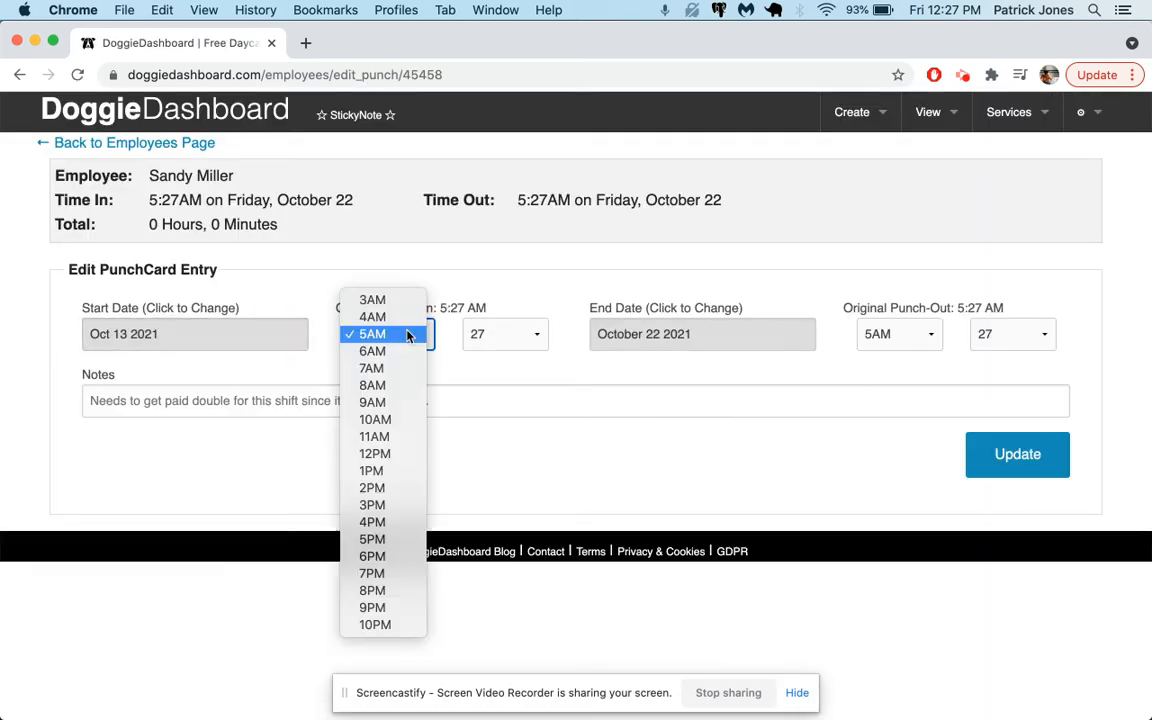
left_click(399, 403)
left_click(520, 333)
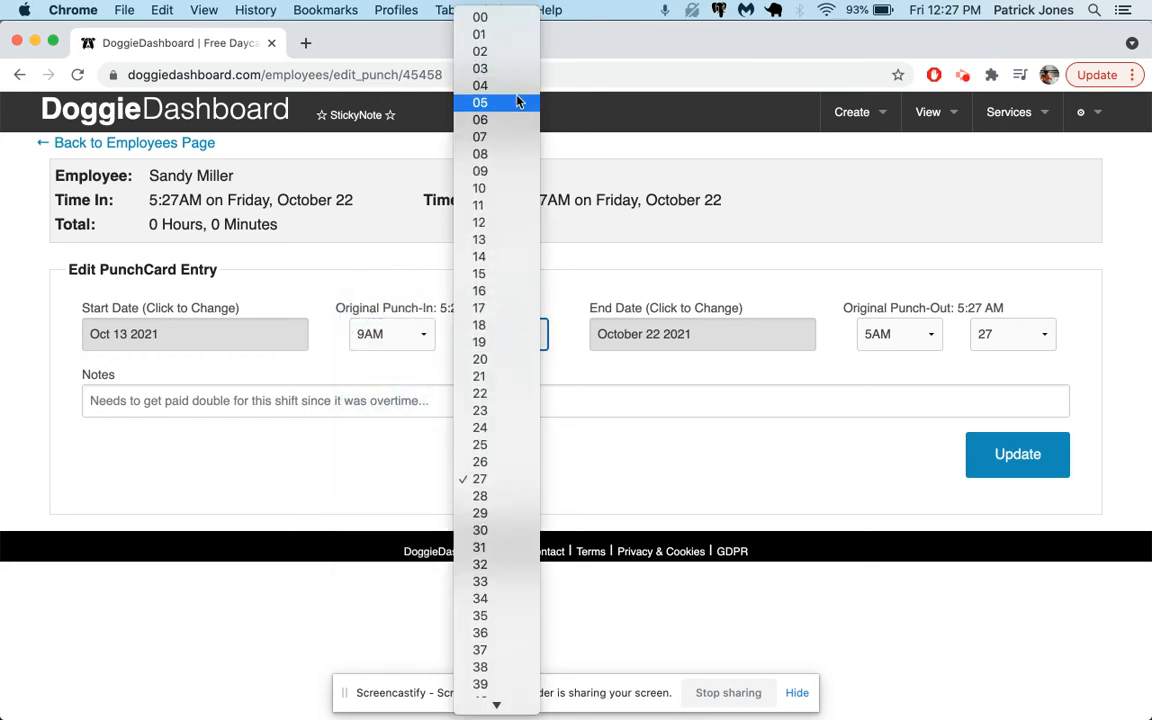
left_click(497, 17)
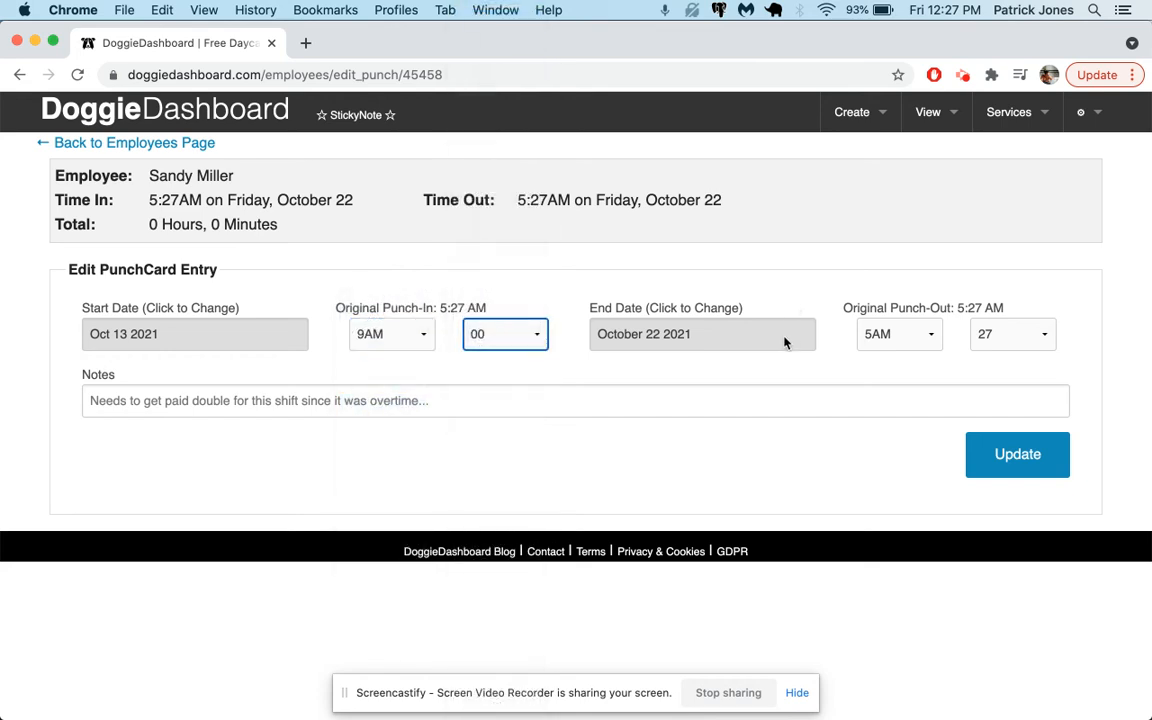
Step: Set the punch entry's end to Oct 13 2021 at 9PM 00 and save the update
left_click(774, 337)
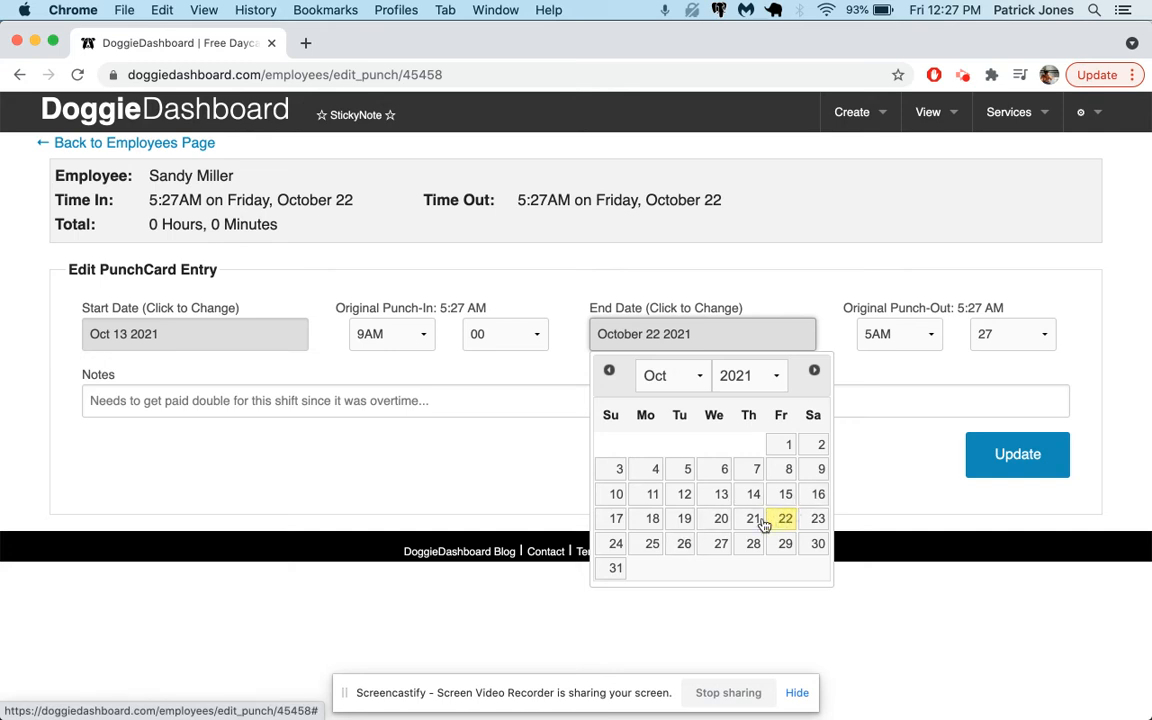
left_click(721, 494)
left_click(895, 334)
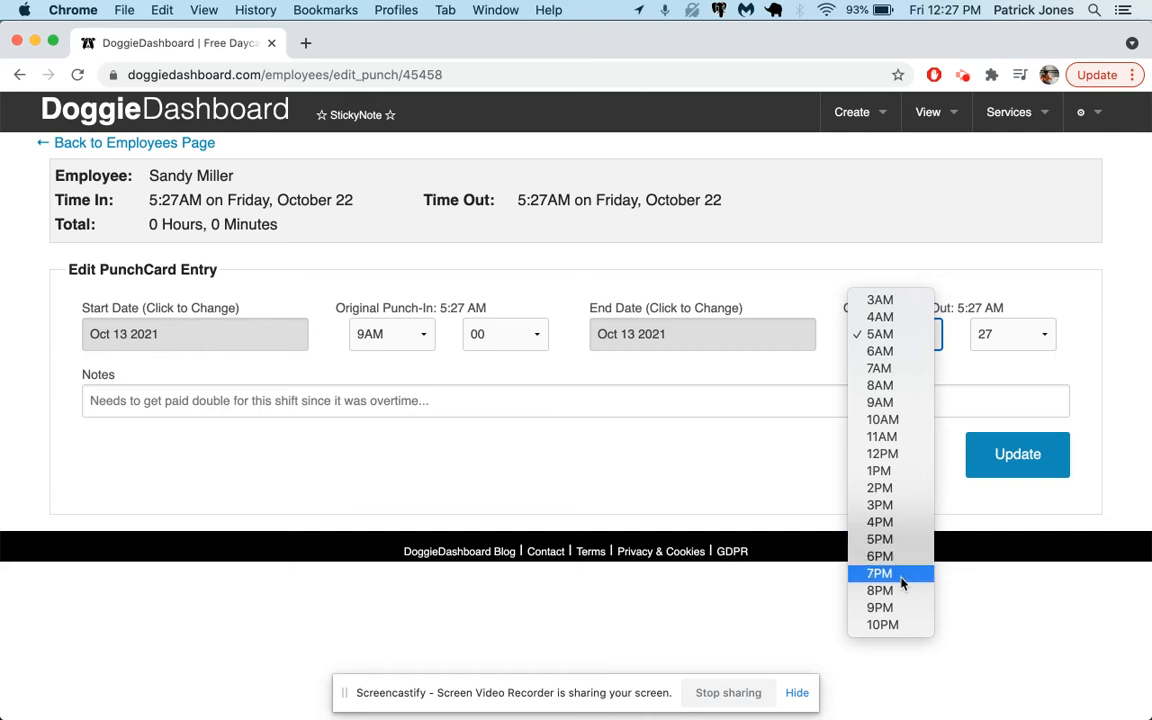
left_click(880, 608)
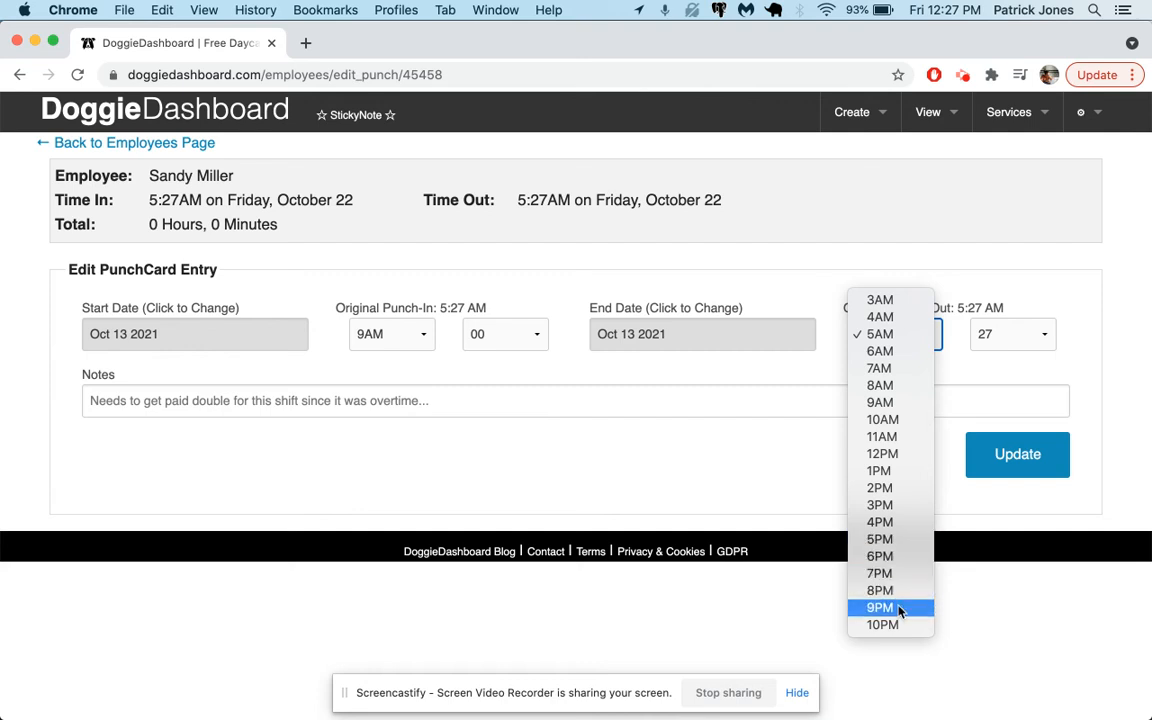
left_click(1036, 334)
scroll(1024, 152, "up", 3)
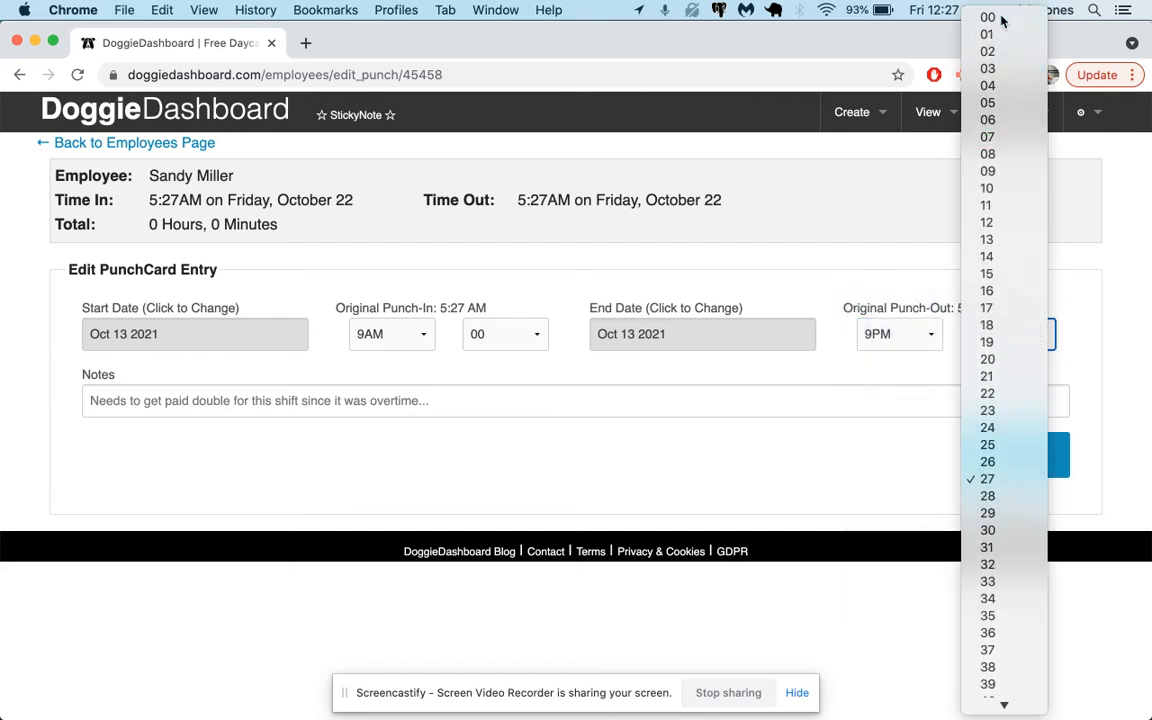
left_click(1008, 19)
left_click(997, 455)
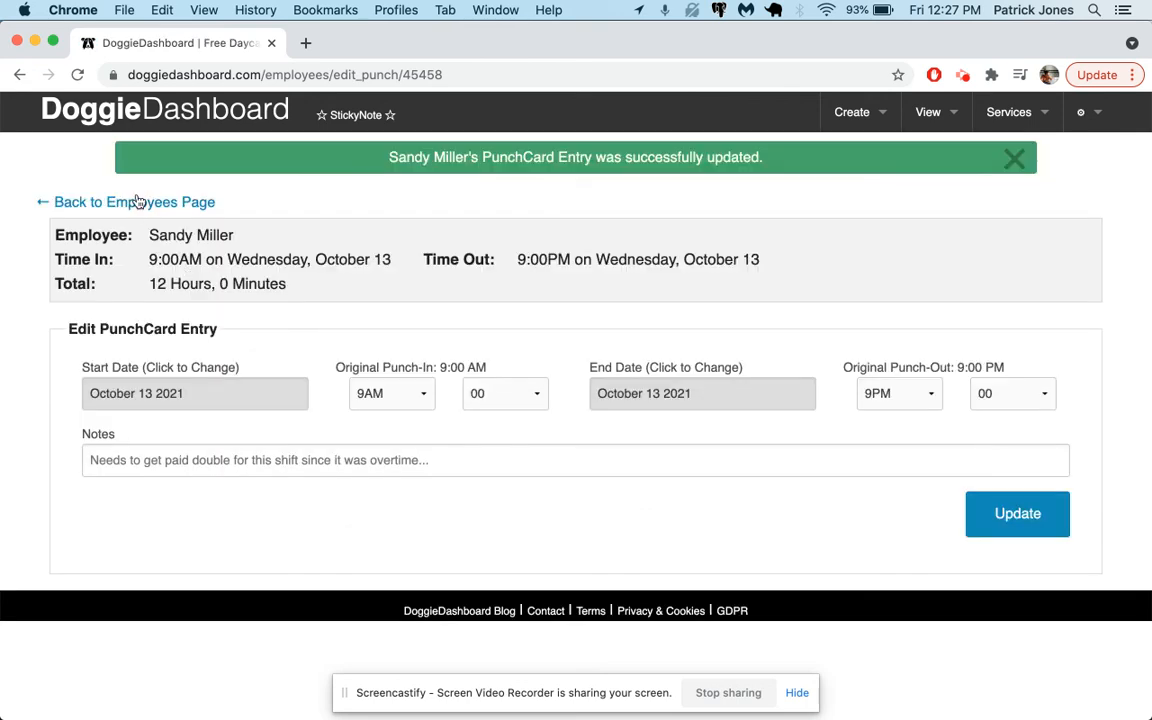
Step: Recalculate the new employee's payroll for Oct 1 2021 to Oct 31 2021 and highlight the total
left_click(136, 202)
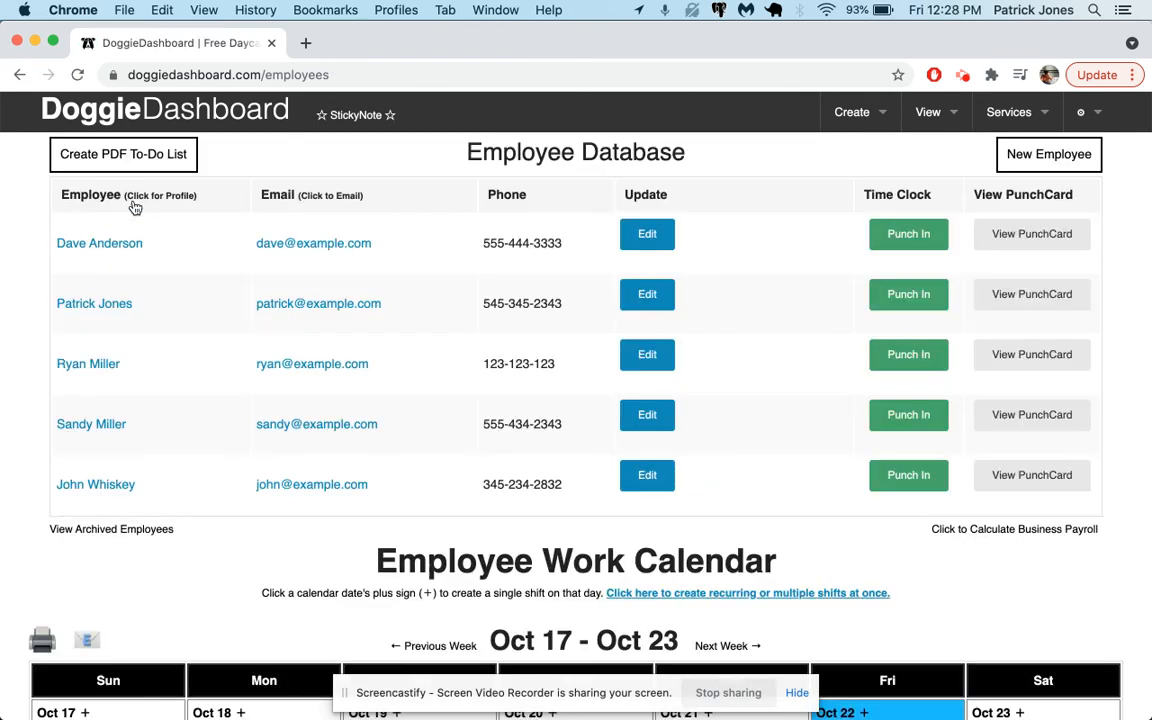
left_click(925, 414)
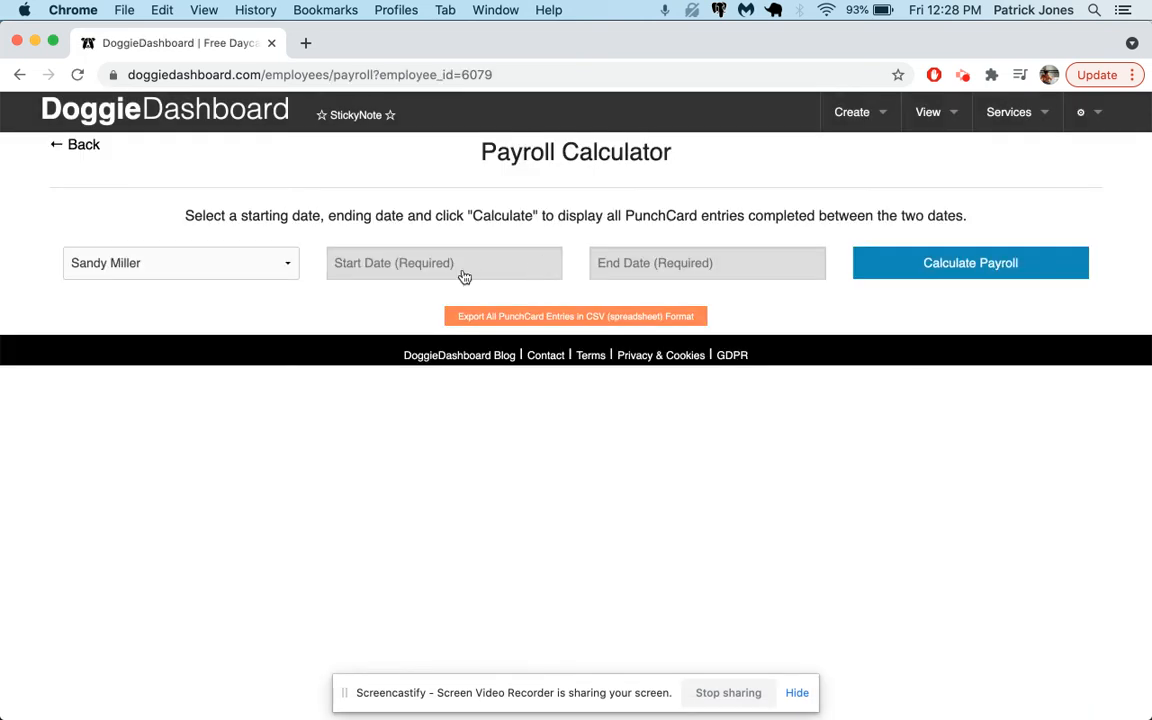
left_click(355, 264)
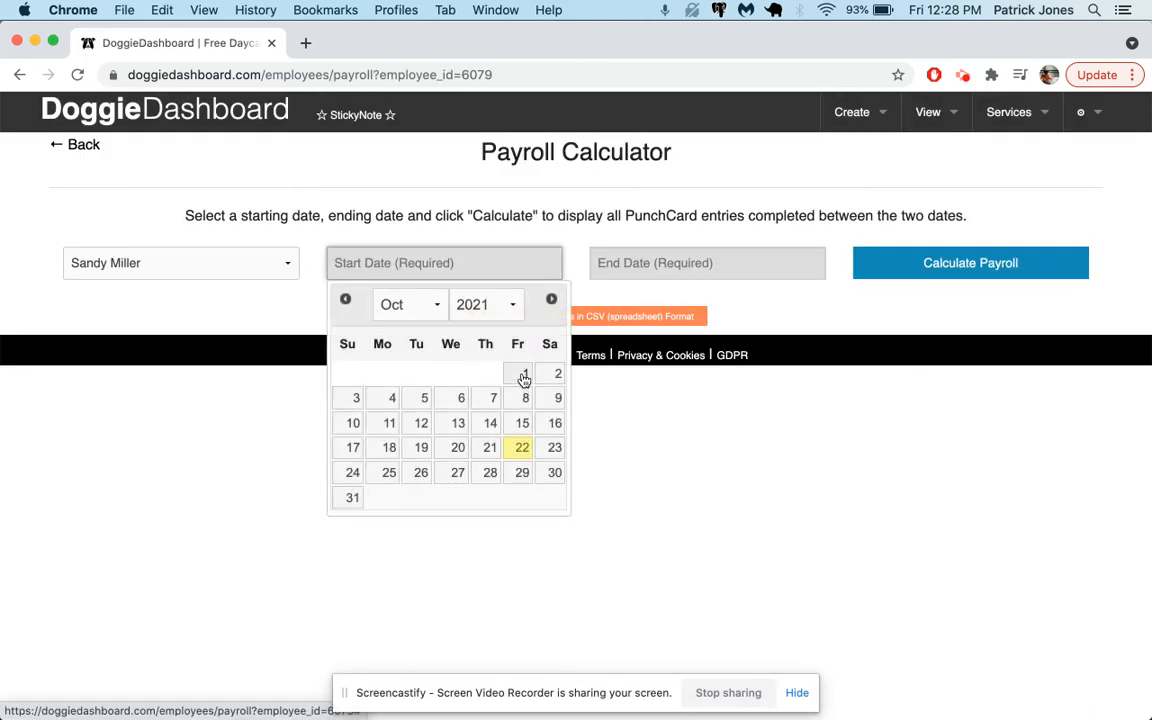
left_click(524, 374)
left_click(645, 266)
left_click(617, 497)
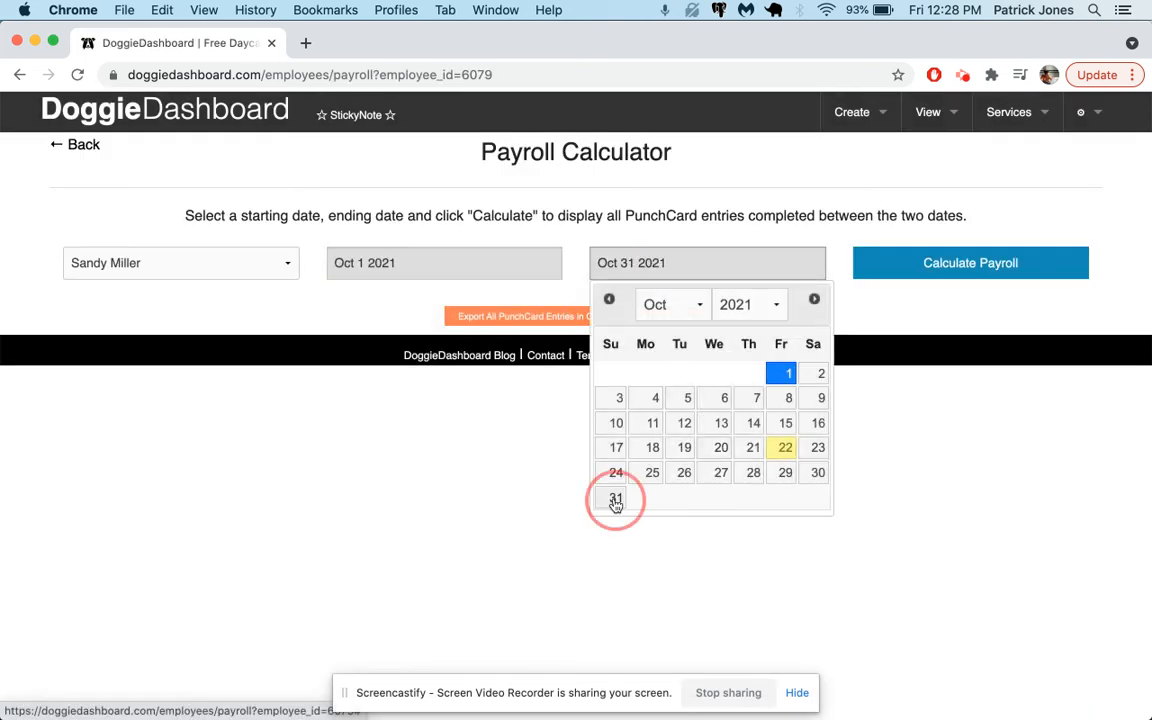
left_click(962, 266)
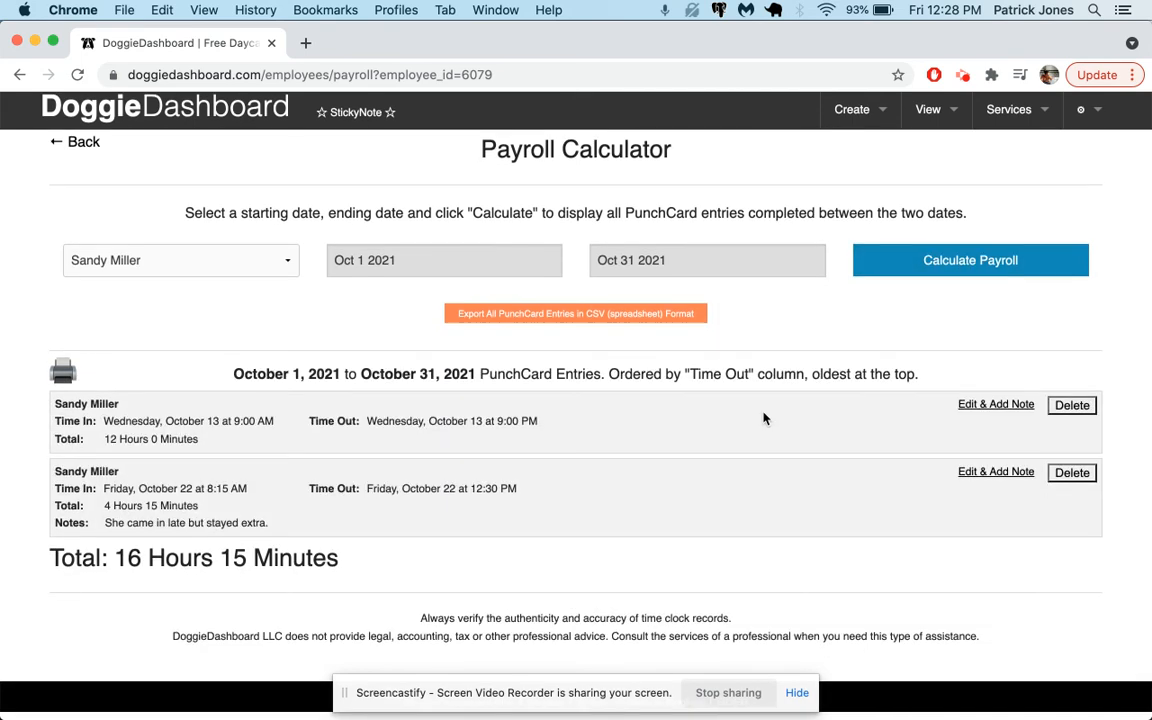
left_click_drag(55, 556, 305, 560)
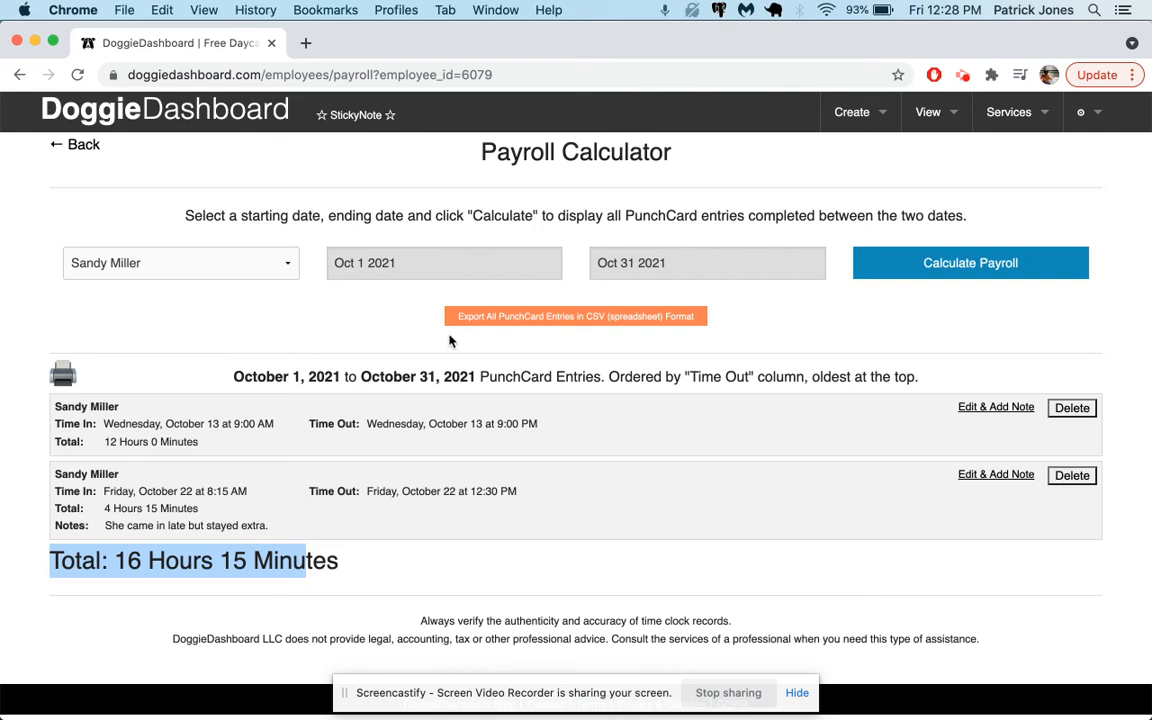
Step: Return to the employee page and open the multi-day work shift scheduler below the calendar heading
left_click(93, 317)
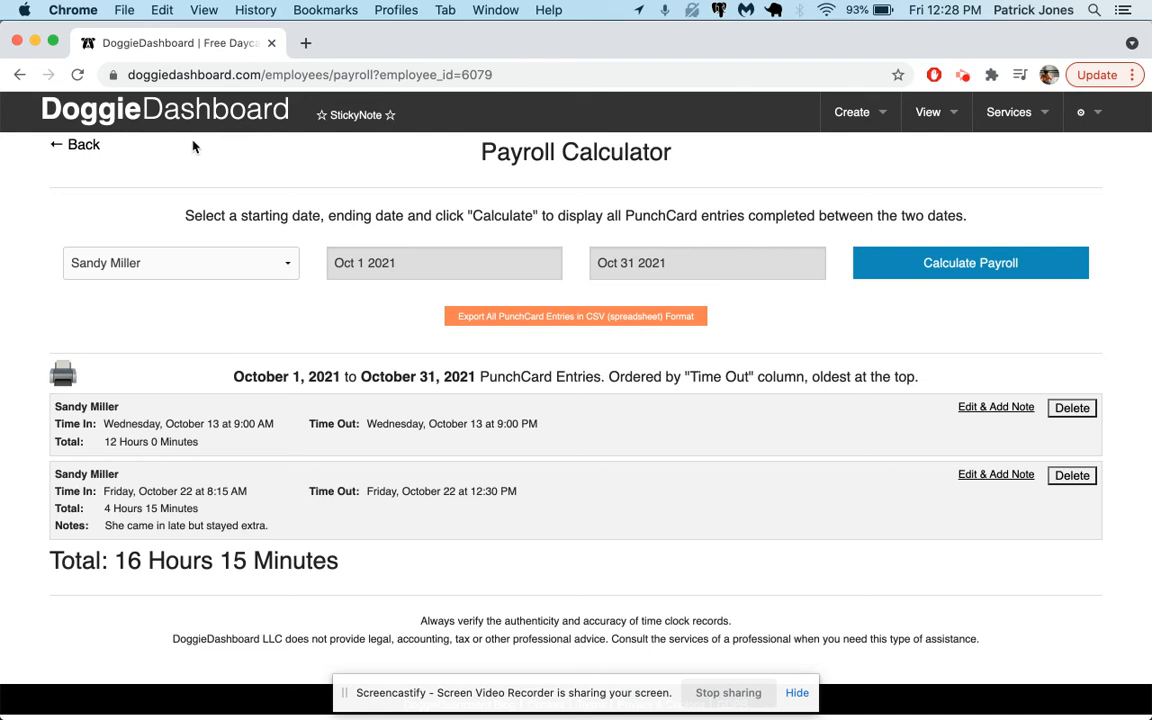
left_click(91, 147)
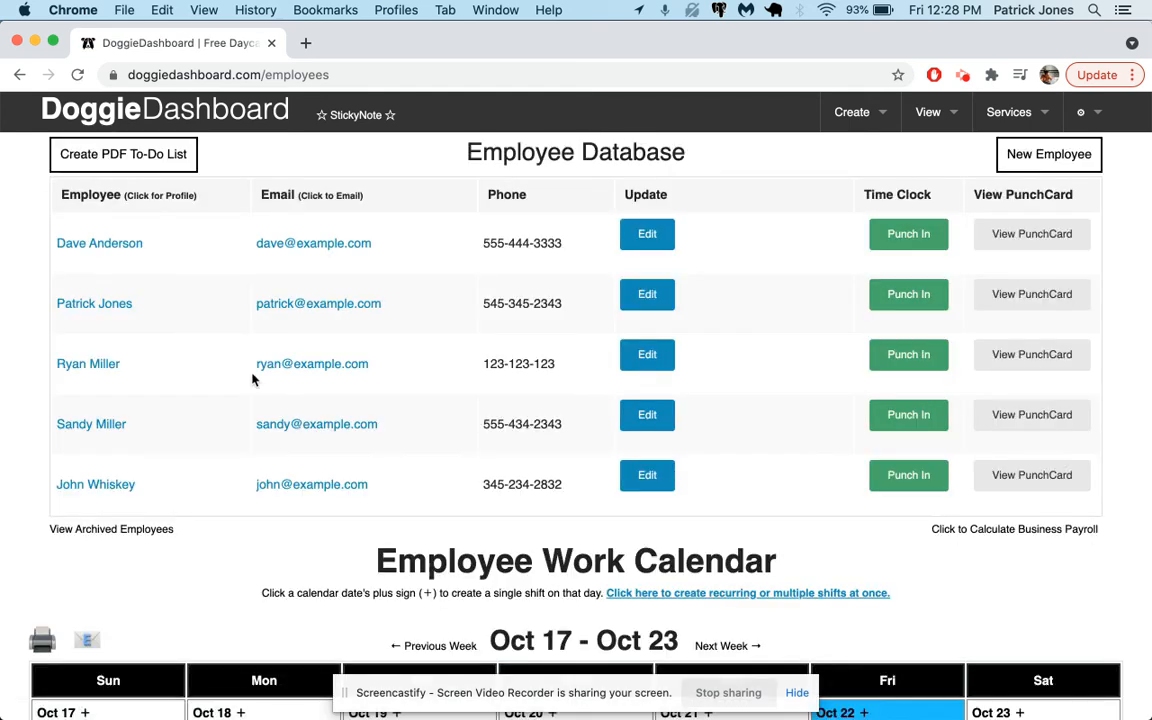
scroll(252, 379, "down", 1)
scroll(252, 379, "down", 5)
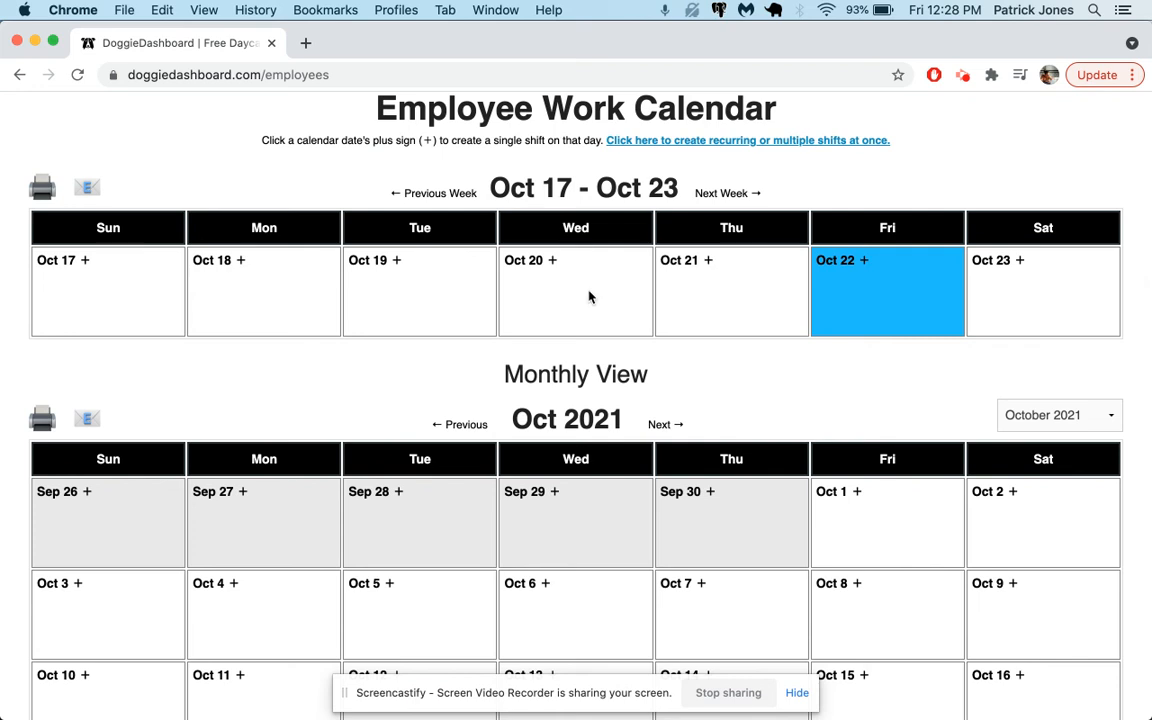
scroll(589, 296, "up", 1)
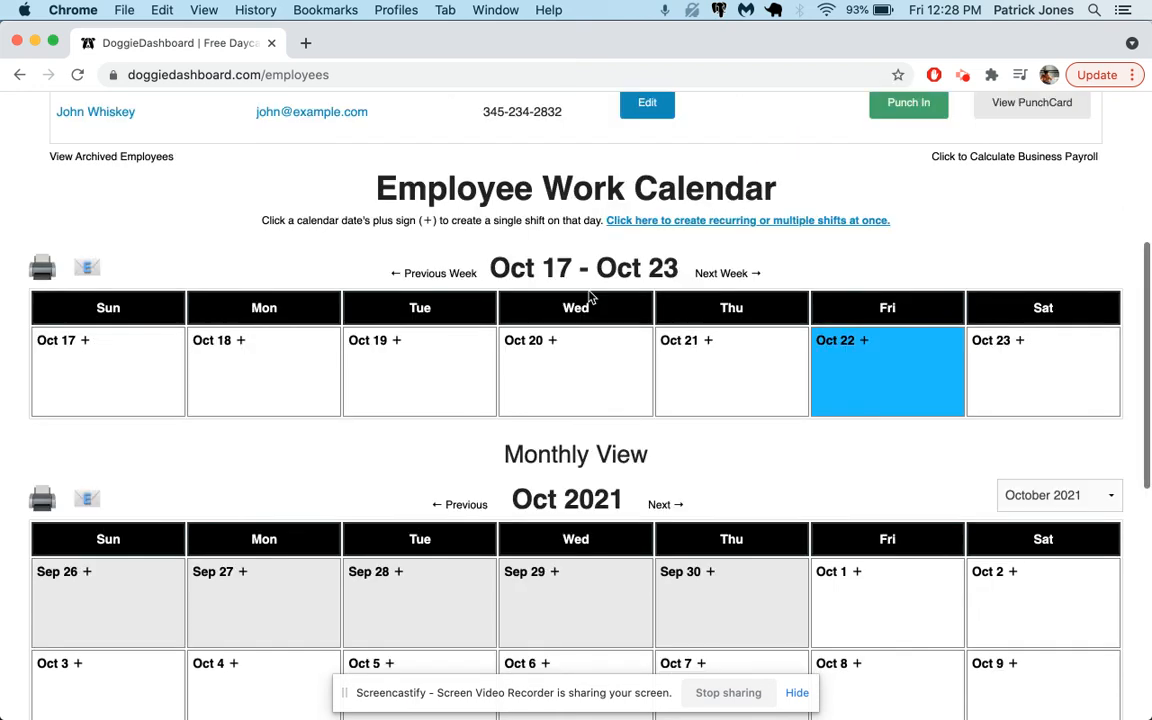
scroll(852, 250, "up", 1)
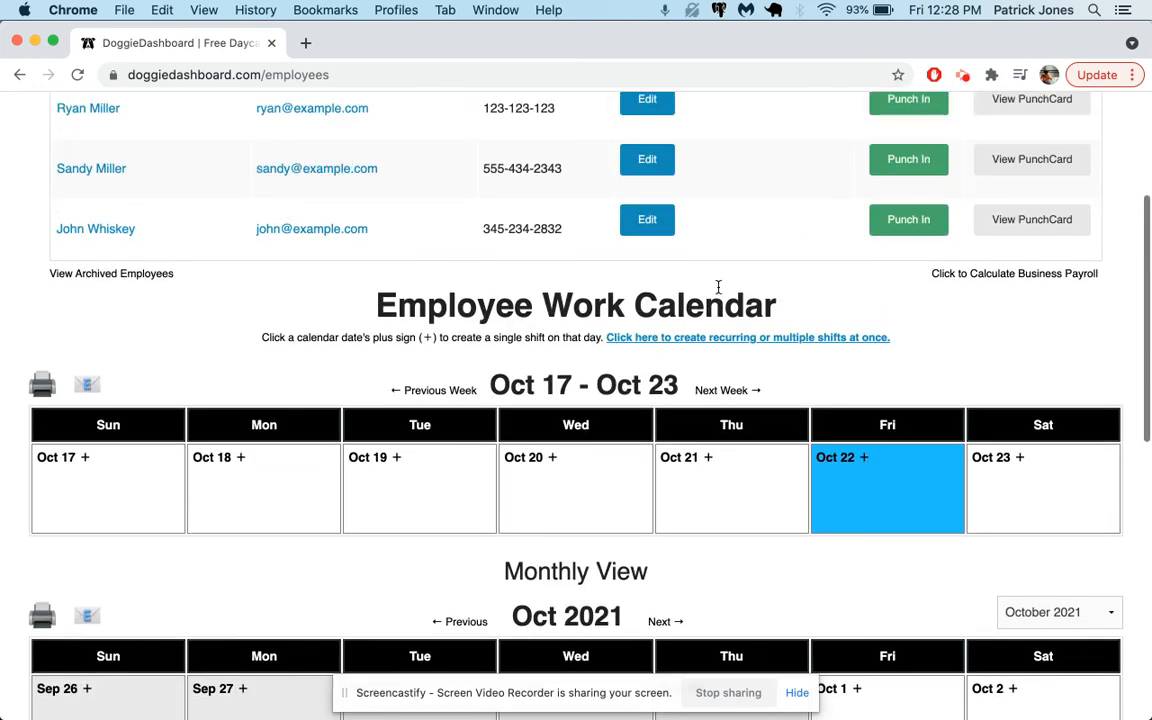
left_click(636, 340)
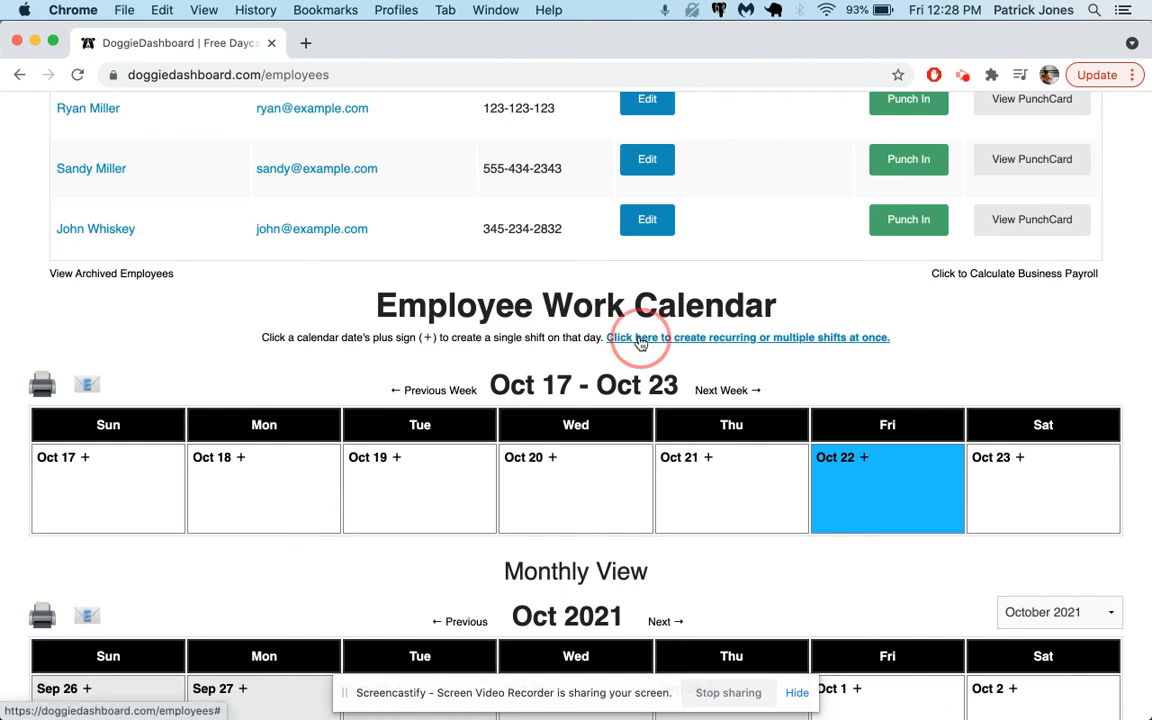
scroll(640, 342, "down", 2)
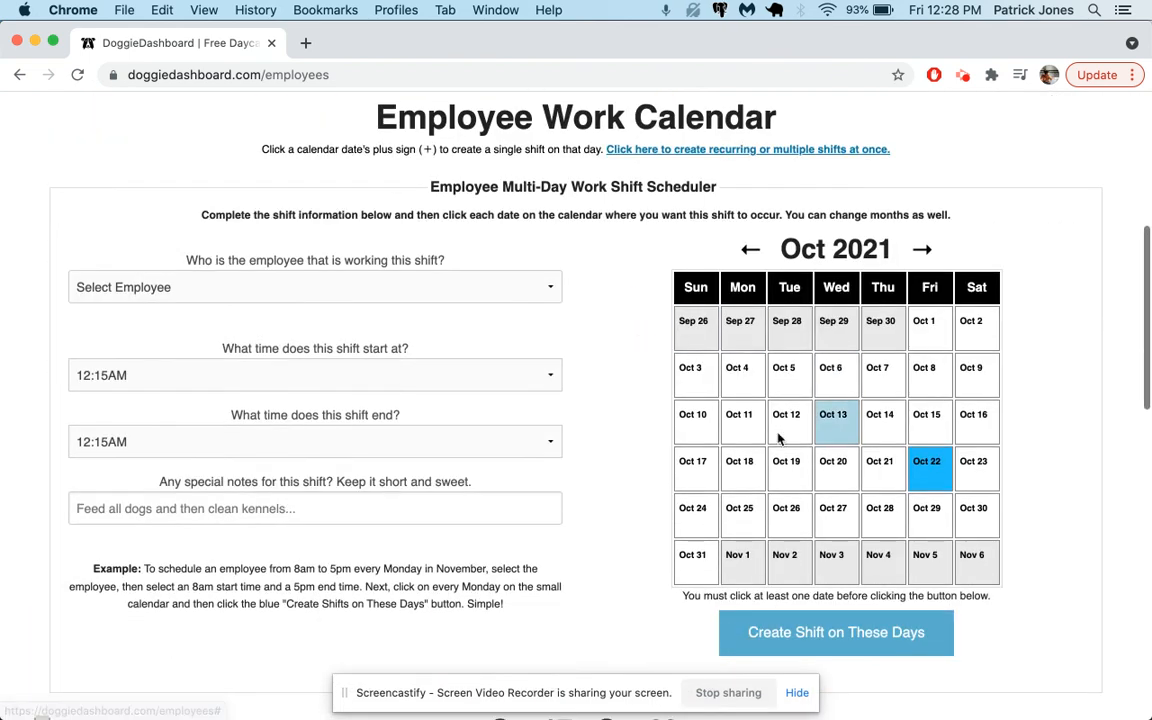
Step: Choose the new employee for a multi-day shift starting at 6:00AM and ending at 8:00AM
left_click(300, 287)
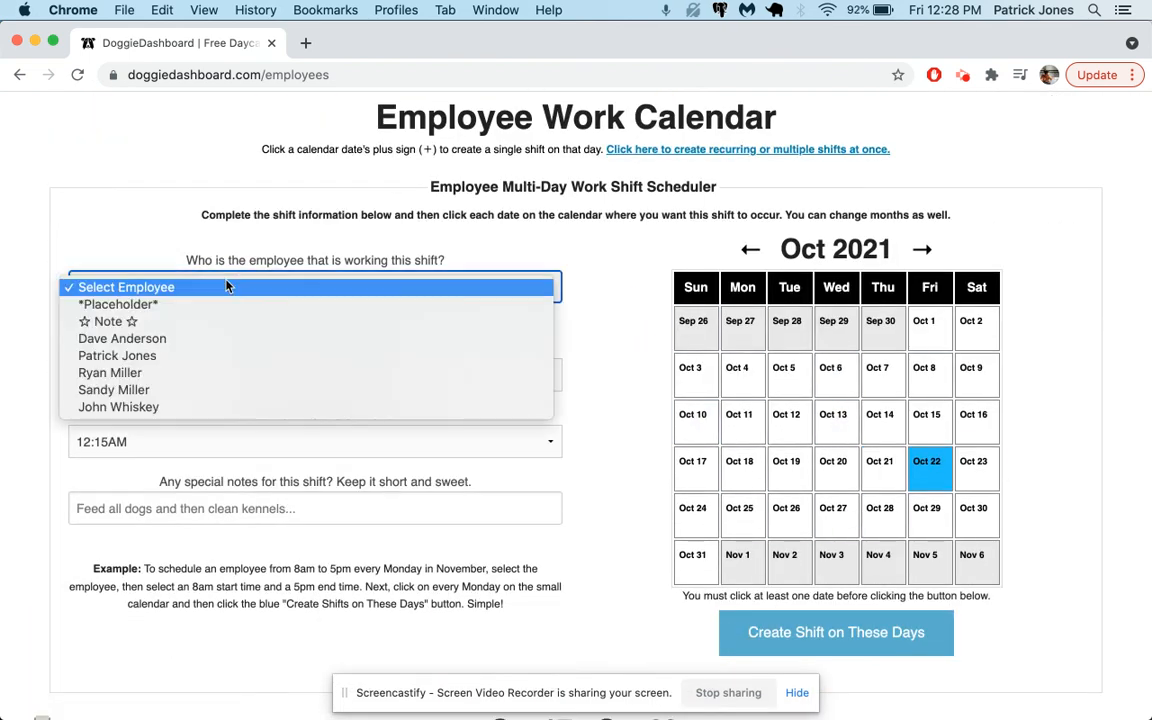
left_click(182, 390)
left_click(159, 380)
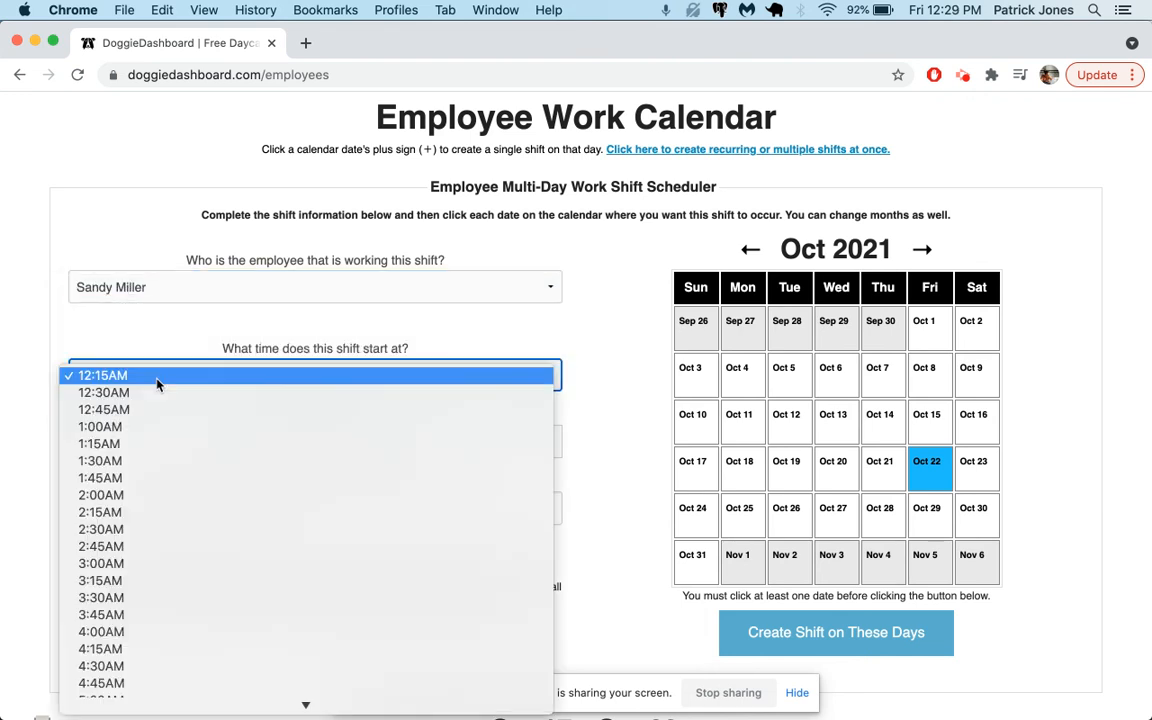
scroll(157, 500, "down", 3)
left_click(136, 445)
left_click(165, 442)
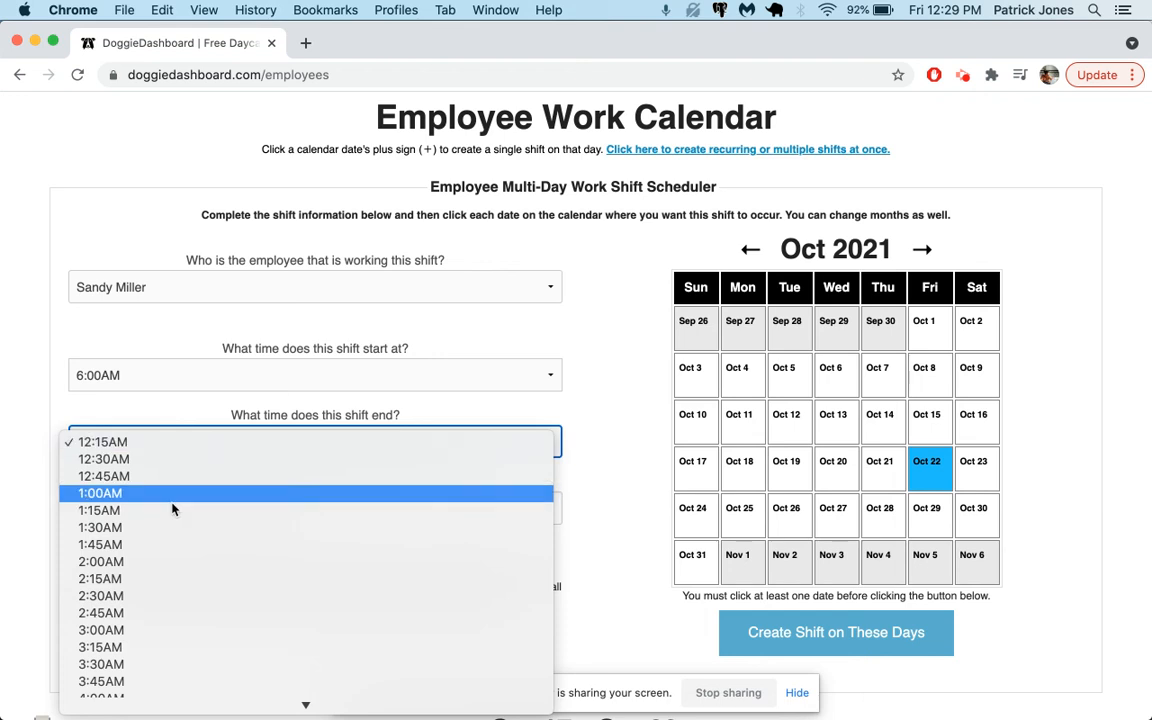
scroll(192, 520, "down", 5)
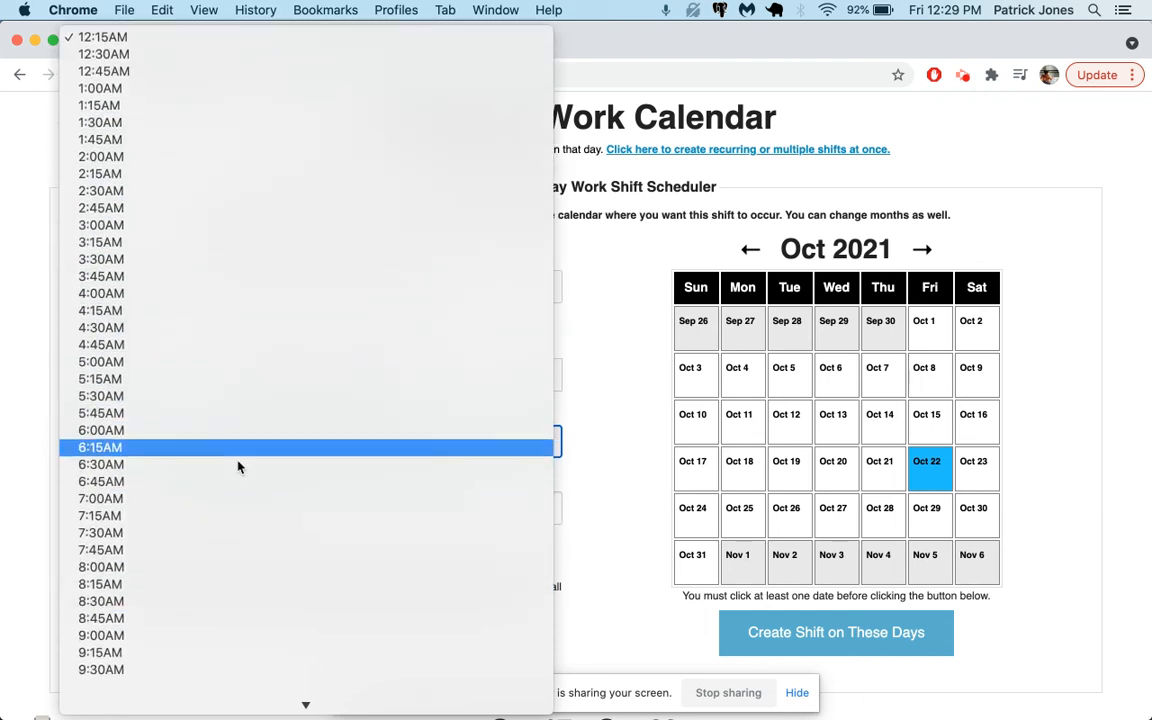
left_click(196, 519)
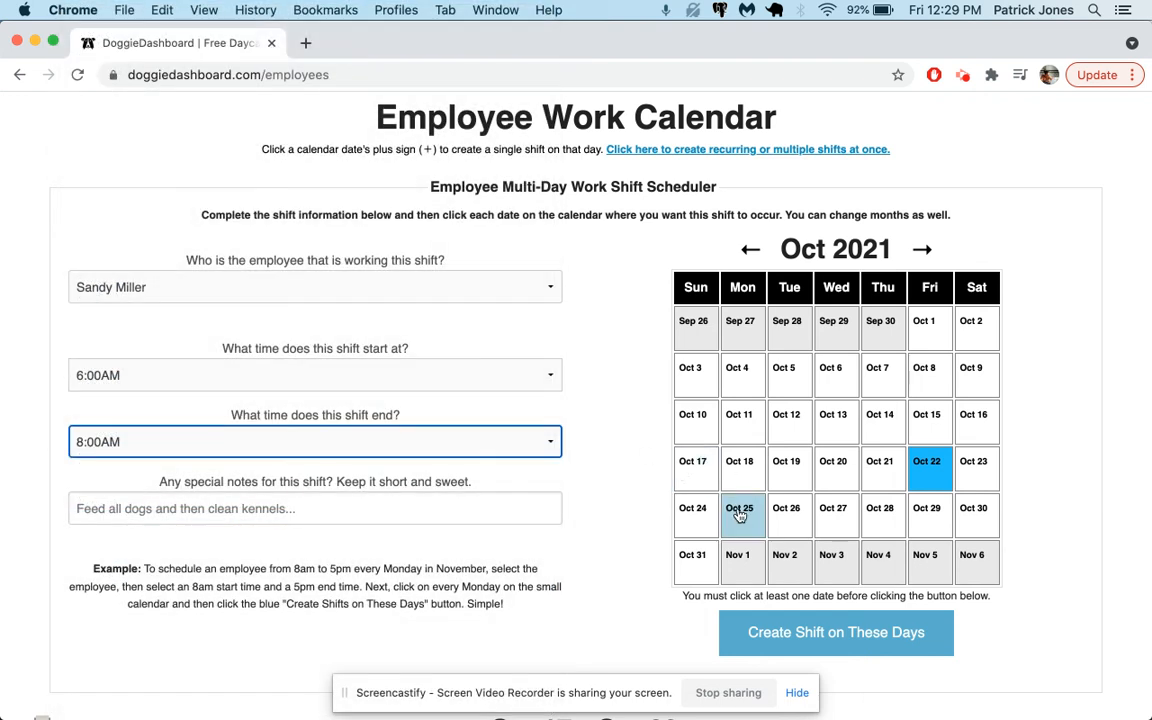
Step: Select Oct 25, 27, 29, 19 and 21 on the scheduler's October 2021 calendar
scroll(494, 434, "down", 2)
scroll(492, 431, "down", 1)
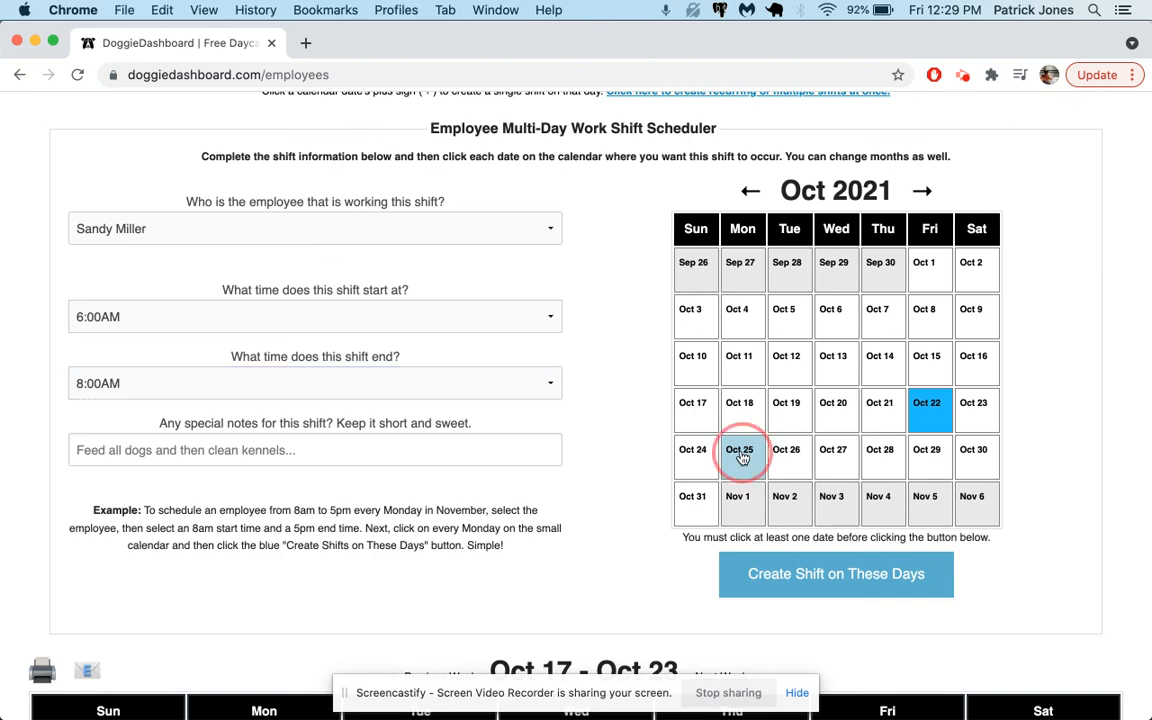
left_click(740, 456)
left_click(830, 458)
left_click(931, 458)
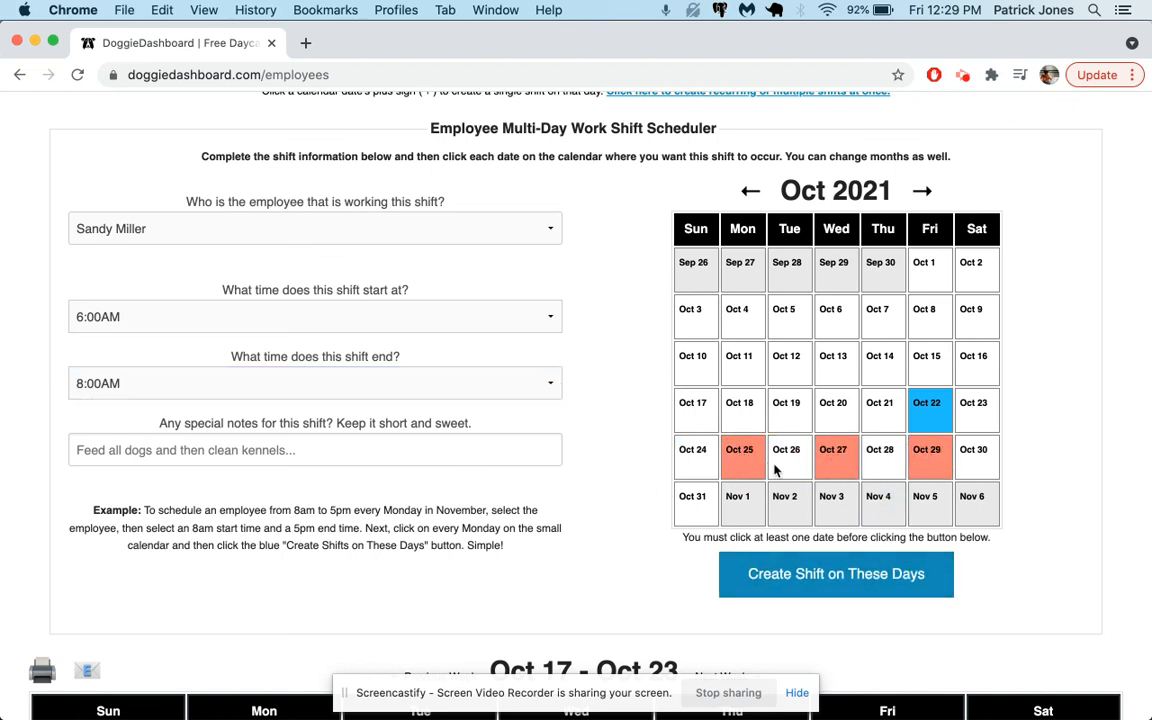
left_click(787, 410)
left_click(876, 421)
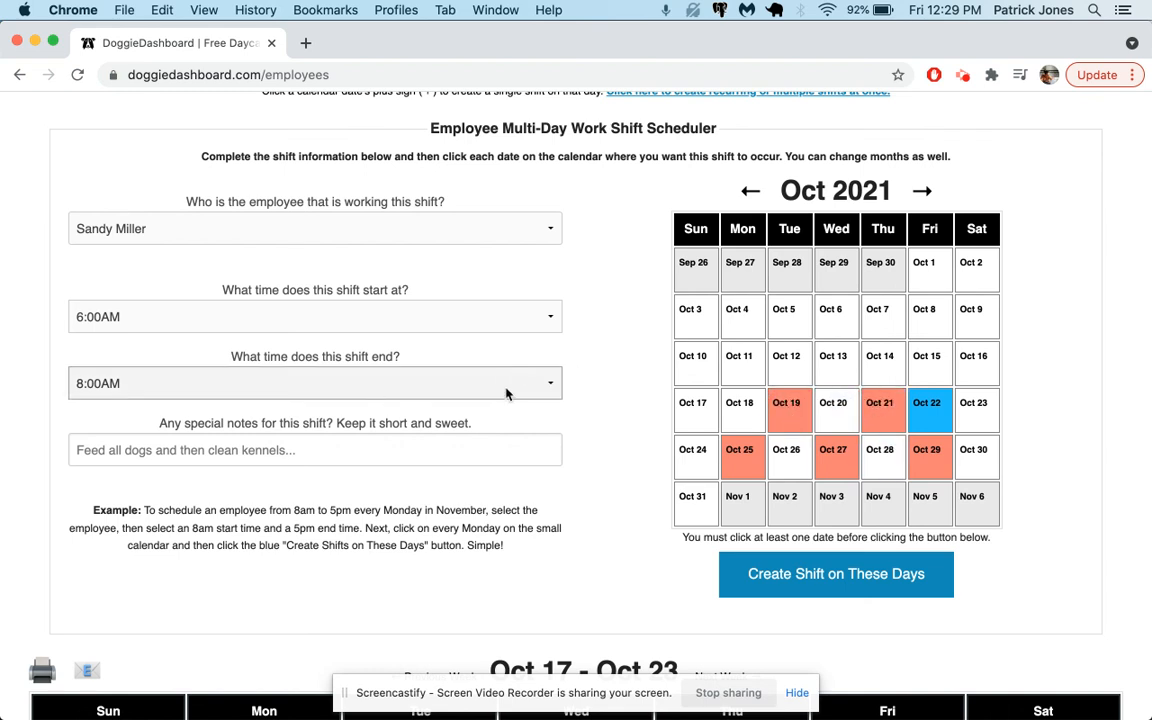
Step: Add the note "must clean kennels." and create the shifts on the selected days
left_click(252, 453)
type("c")
type("ust clean k")
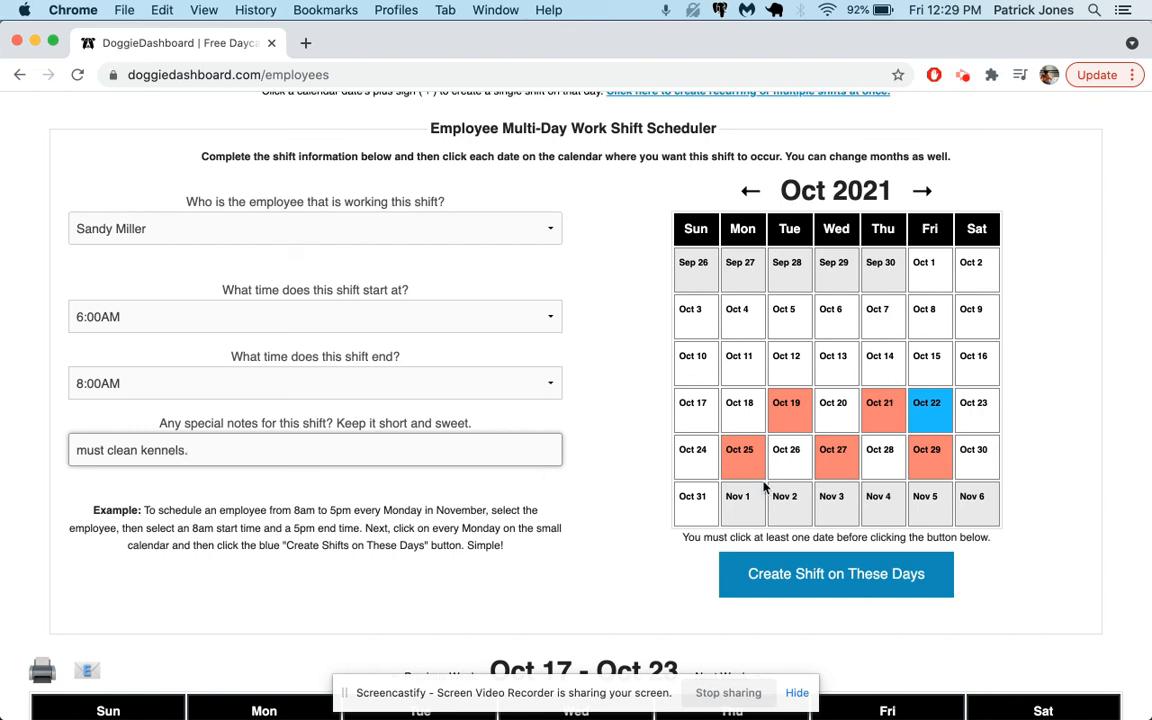
left_click(806, 583)
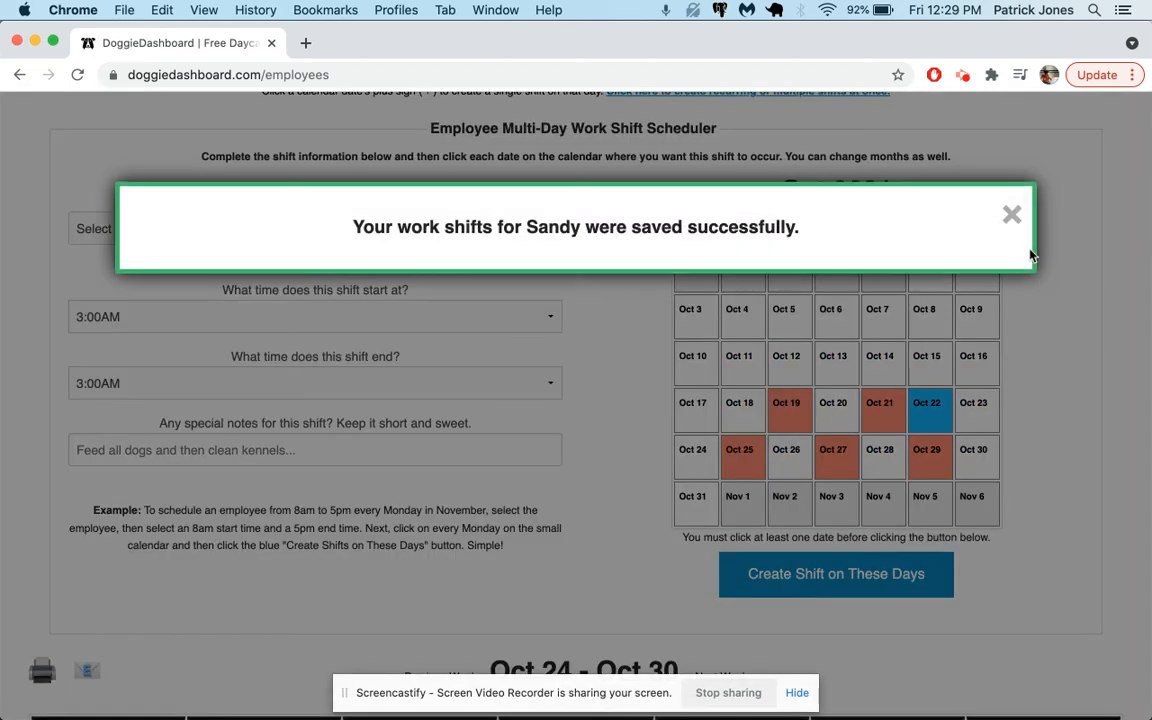
Step: Review the newly created shifts on the monthly calendar and inspect the Oct 19 shift's details
left_click(1011, 214)
scroll(895, 543, "down", 10)
scroll(895, 543, "down", 10)
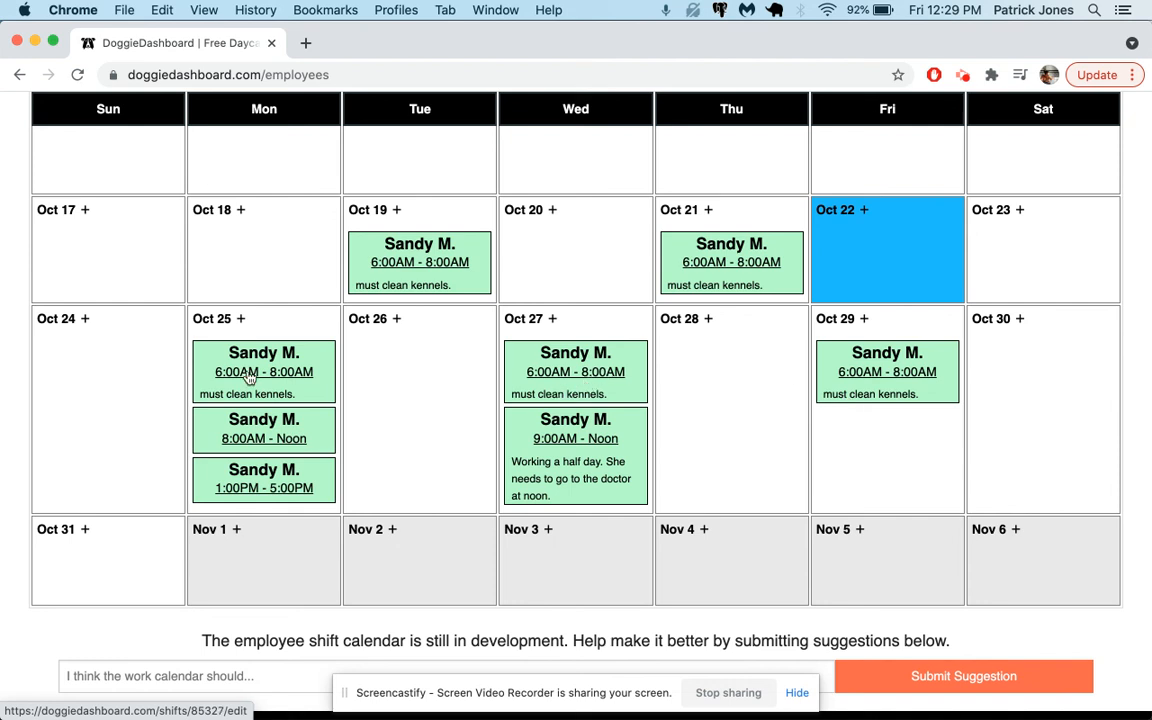
left_click(406, 247)
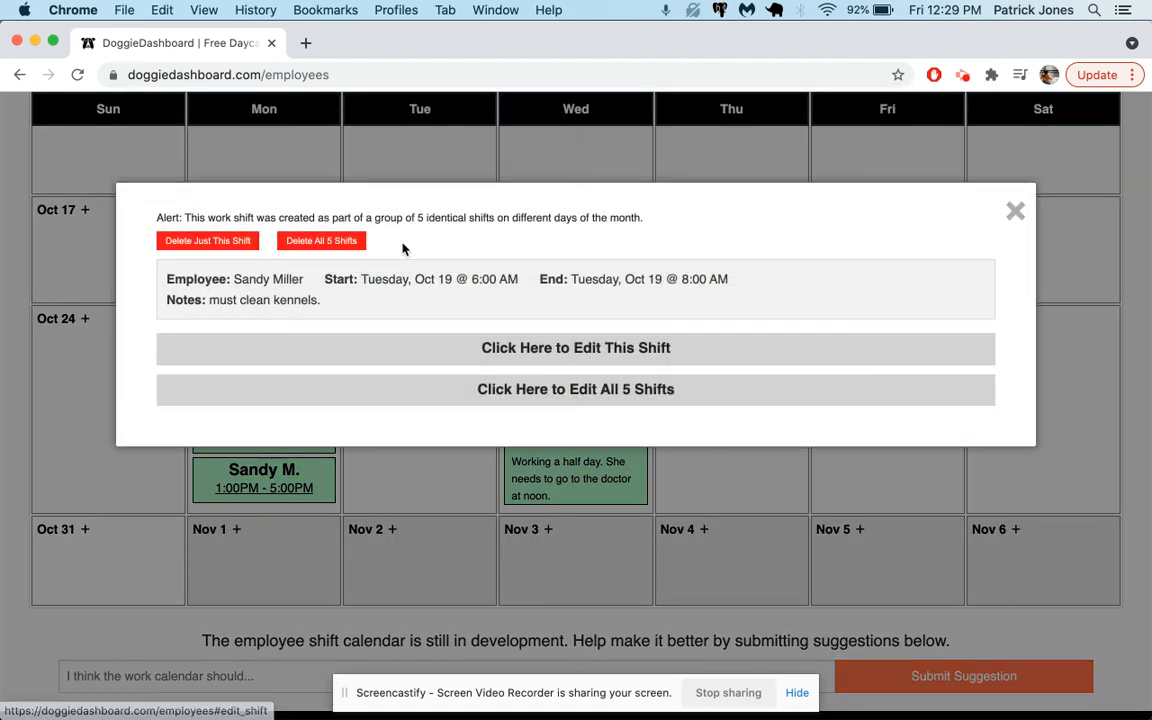
left_click(1015, 211)
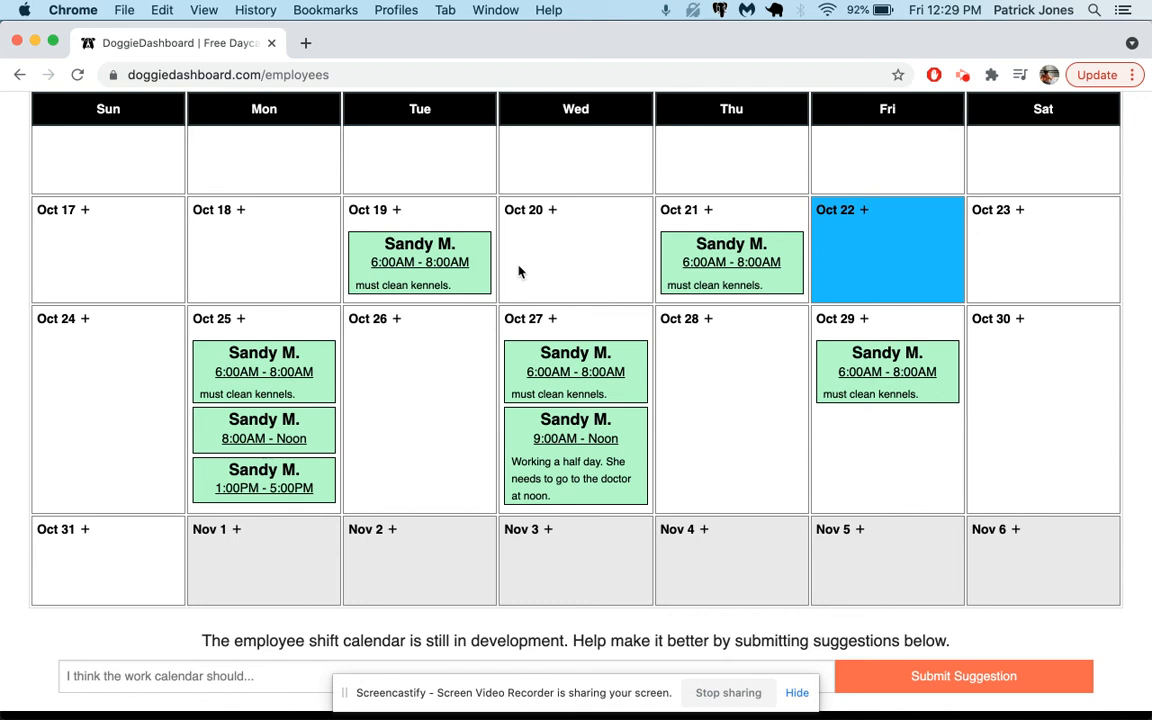
Step: Delete all 5 shifts in the Oct 19 shift's group and confirm the deletion
left_click(422, 252)
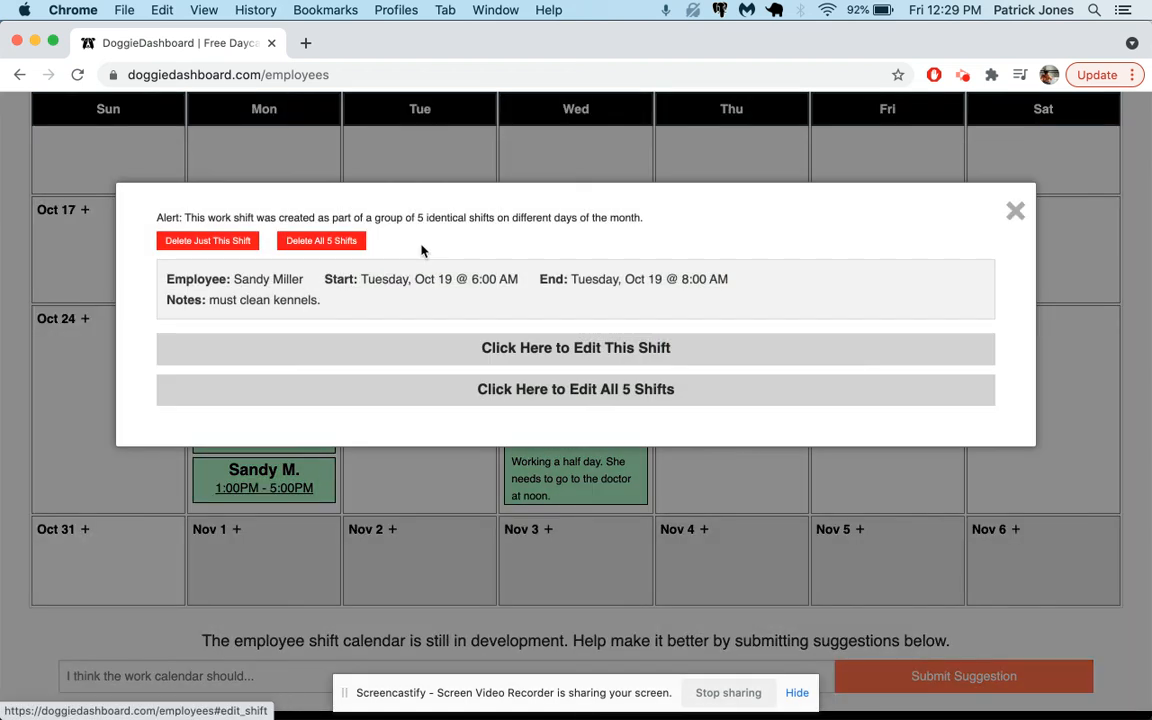
left_click(316, 243)
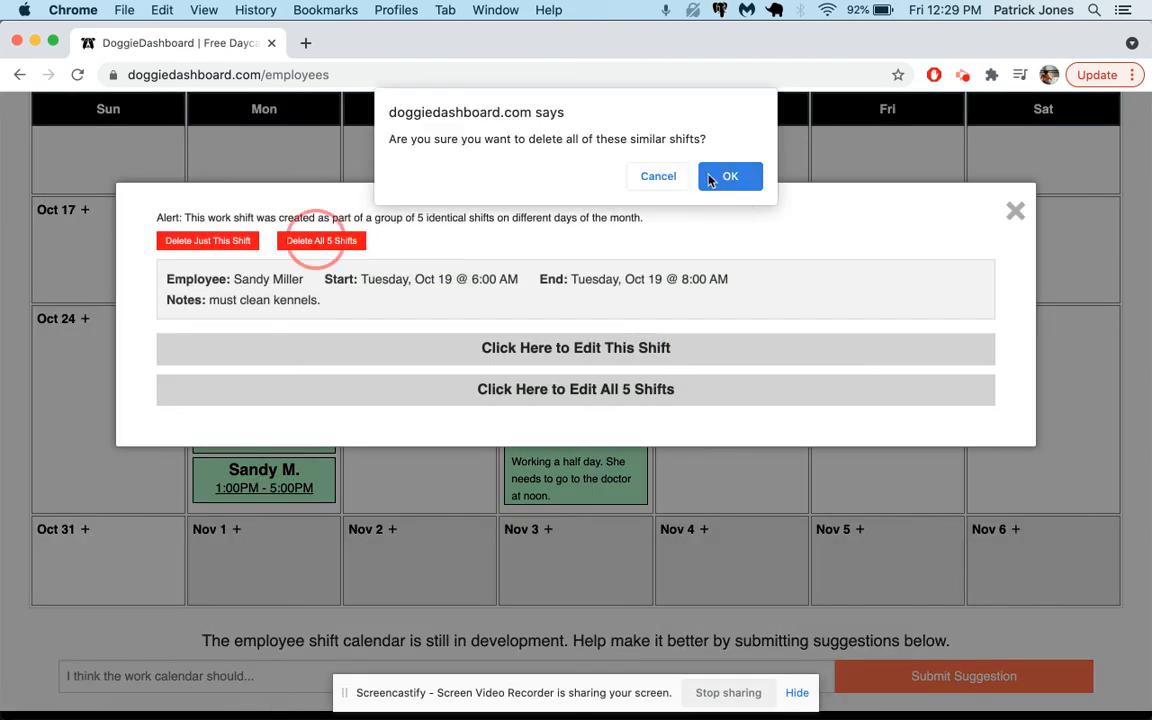
left_click(730, 174)
left_click(1014, 289)
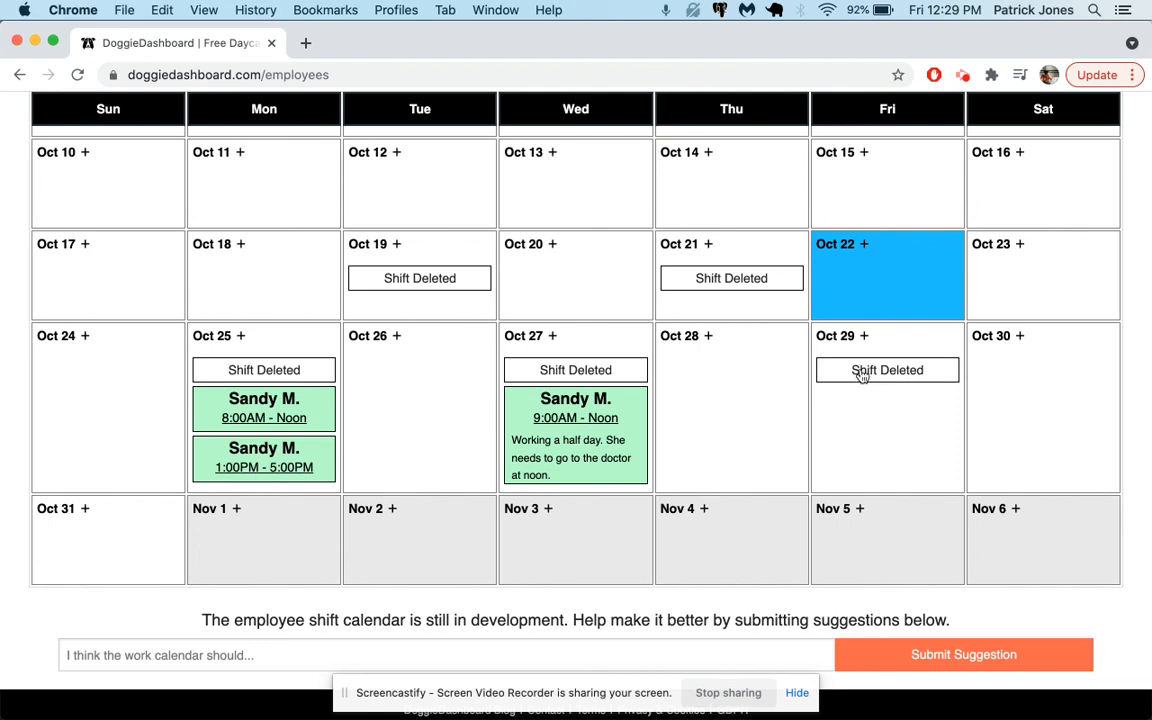
scroll(599, 437, "down", 1)
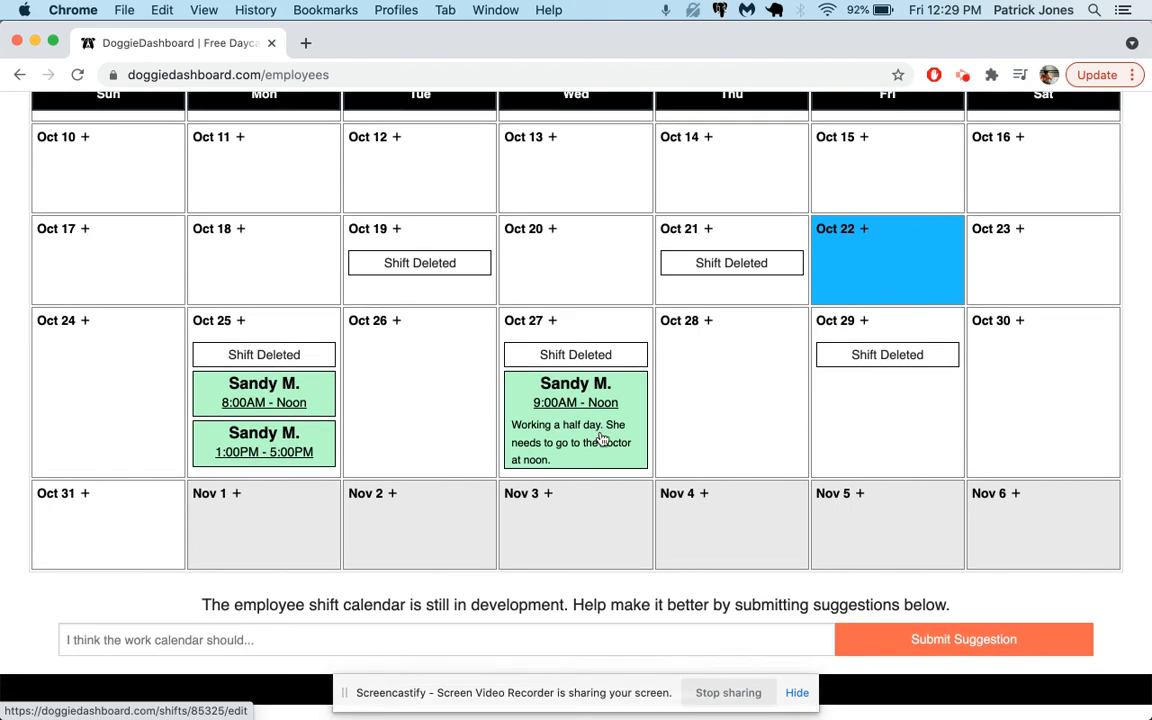
scroll(600, 438, "up", 5)
scroll(602, 438, "up", 10)
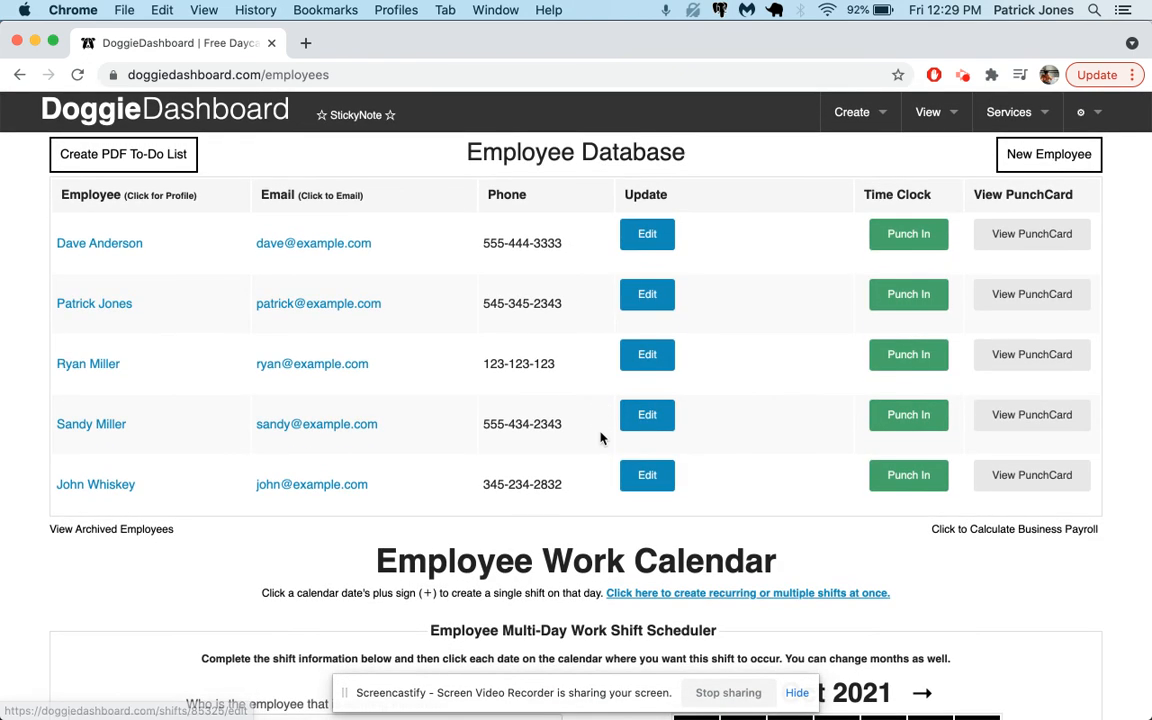